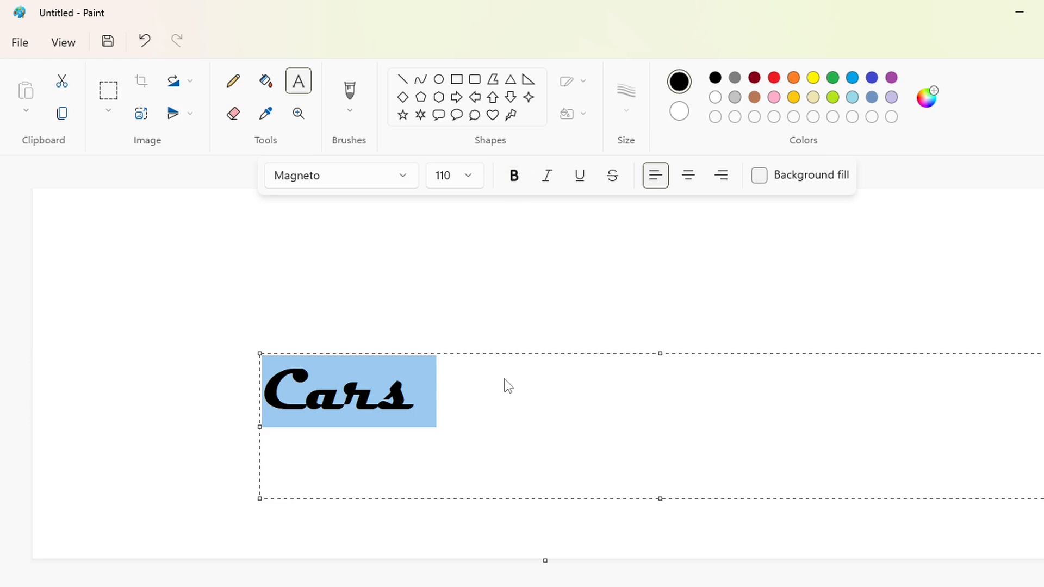
Step: Enlarge the "Cars" text box up to its upper left, set the font size to 250 and commit the text
{"action": "left_click_drag", "start_coordinate": [260, 354], "coordinate": [319, 280]}
{"action": "left_click", "coordinate": [468, 175]}
{"action": "type", "text": "200"}
{"action": "key", "text": "Return"}
{"action": "left_click", "coordinate": [469, 174]}
{"action": "type", "text": "220"}
{"action": "key", "text": "Return"}
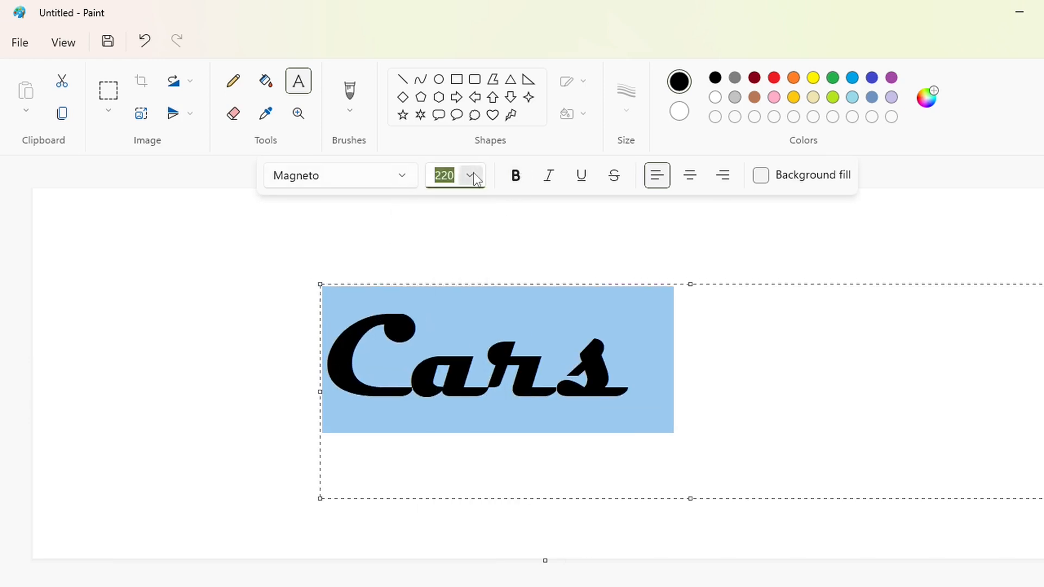
{"action": "left_click", "coordinate": [471, 176]}
{"action": "type", "text": "250"}
{"action": "key", "text": "Return"}
{"action": "left_click", "coordinate": [684, 353]}
{"action": "left_click", "coordinate": [207, 285]}
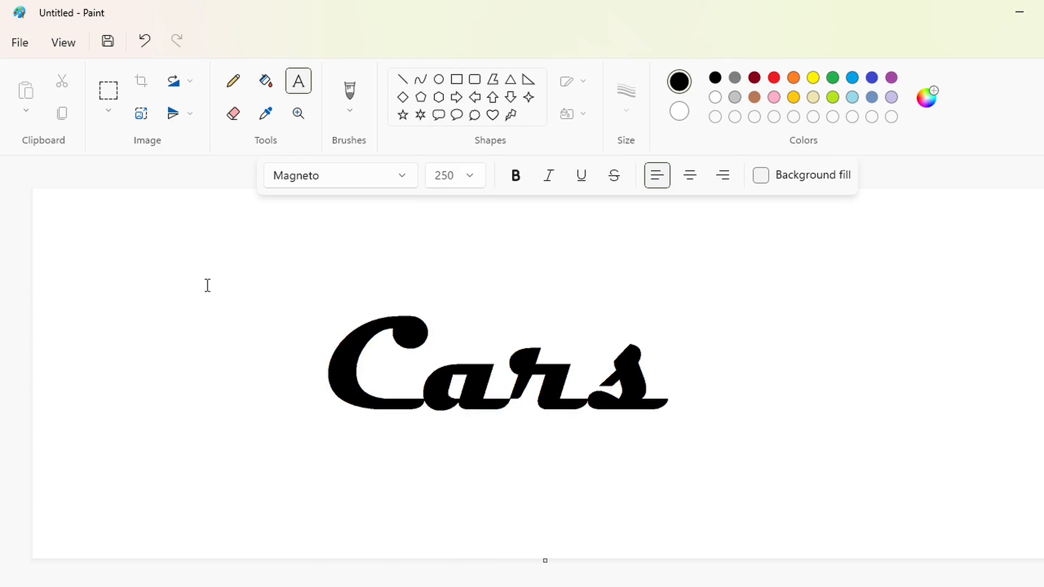
Step: Bridge the notch between the C and the a with a black line along the baseline and fill the gap black
{"action": "left_click", "coordinate": [1039, 585]}
{"action": "scroll", "coordinate": [612, 517], "scroll_direction": "down", "scroll_amount": 3}
{"action": "left_click_drag", "start_coordinate": [484, 586], "coordinate": [636, 586]}
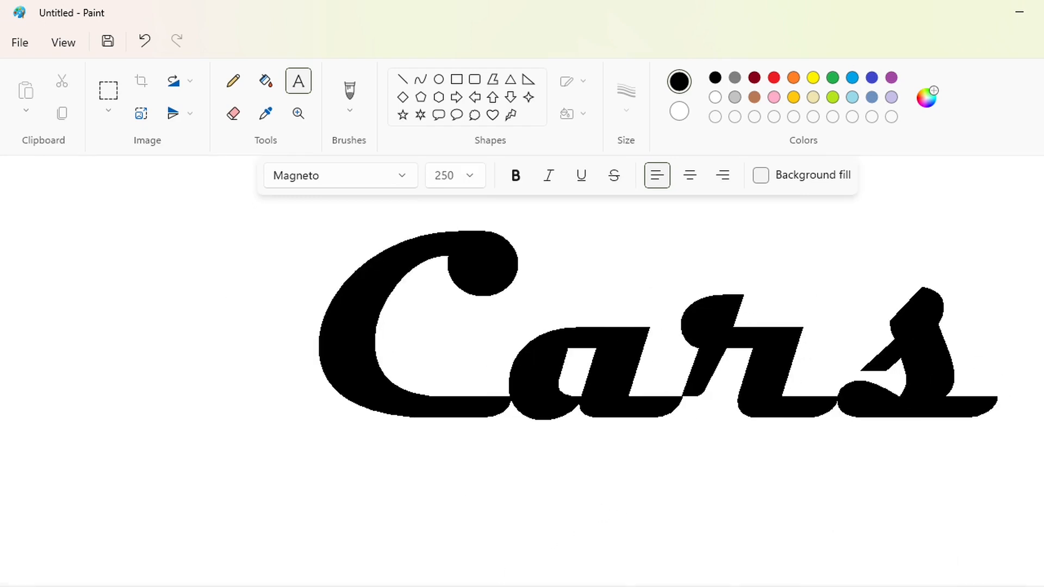
{"action": "left_click", "coordinate": [403, 79]}
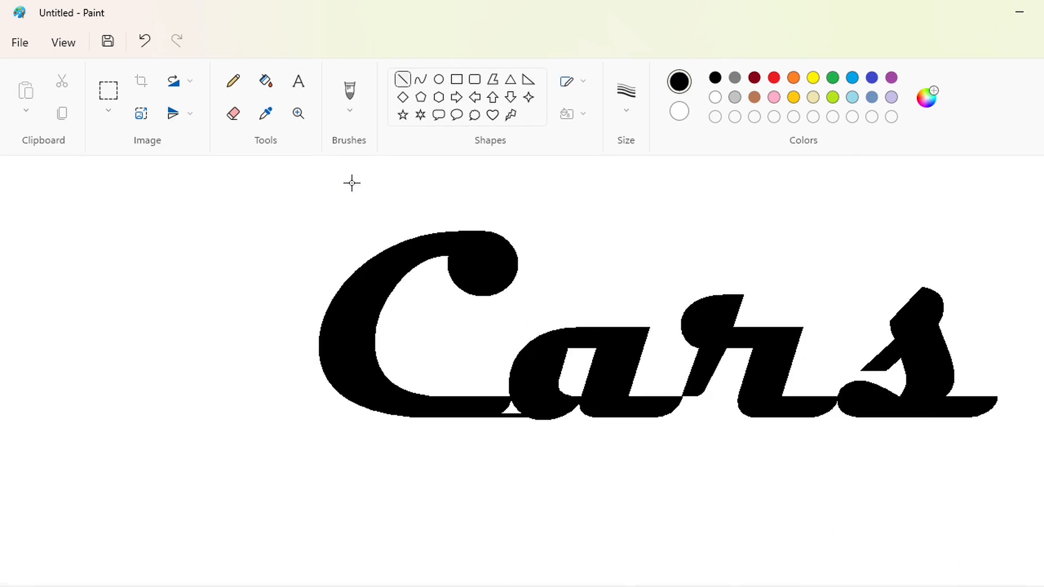
{"action": "left_click", "coordinate": [266, 81]}
Step: Try to draw a small purple circle above the lettering and position a transparent copy of it near the a
{"action": "left_click", "coordinate": [439, 78]}
{"action": "left_click", "coordinate": [891, 77]}
{"action": "left_click_drag", "start_coordinate": [648, 198], "coordinate": [679, 227]}
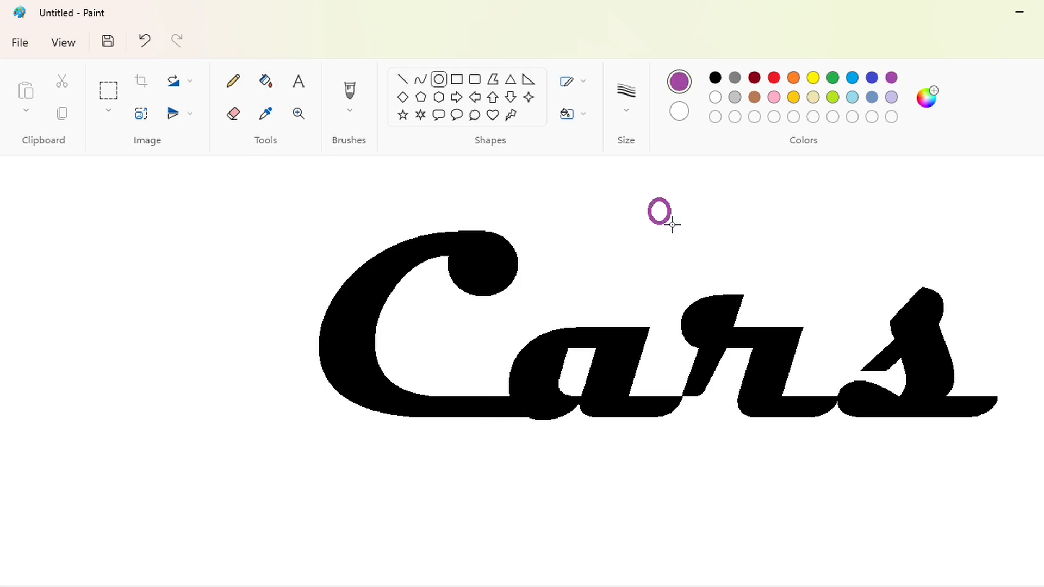
{"action": "left_click", "coordinate": [109, 90]}
{"action": "left_click_drag", "start_coordinate": [636, 180], "coordinate": [729, 254]}
{"action": "key", "text": "ctrl+c"}
{"action": "key", "text": "ctrl+v"}
{"action": "left_click", "coordinate": [108, 111]}
{"action": "left_click", "coordinate": [127, 244]}
{"action": "left_click_drag", "start_coordinate": [75, 228], "coordinate": [595, 236]}
{"action": "key", "text": "ctrl+z"}
{"action": "key", "text": "ctrl+z"}
Step: Draw a small purple circle above the a and place a copy in the upper corner of the a's opening
{"action": "left_click", "coordinate": [439, 79]}
{"action": "mouse_move", "coordinate": [566, 357]}
{"action": "left_mouse_down"}
{"action": "mouse_move", "coordinate": [574, 364]}
{"action": "mouse_move", "coordinate": [577, 249]}
{"action": "left_mouse_up"}
{"action": "left_click", "coordinate": [108, 90]}
{"action": "left_click_drag", "start_coordinate": [513, 196], "coordinate": [646, 281]}
{"action": "left_click_drag", "start_coordinate": [664, 203], "coordinate": [534, 274]}
{"action": "key", "text": "ctrl+c"}
{"action": "key", "text": "ctrl+v"}
{"action": "left_click_drag", "start_coordinate": [82, 241], "coordinate": [585, 365]}
{"action": "left_click", "coordinate": [795, 321]}
Step: Round the upper corner of the a's opening by filling the circle outline and corner black and clearing the inside to white
{"action": "left_click", "coordinate": [266, 81]}
{"action": "left_click", "coordinate": [715, 78]}
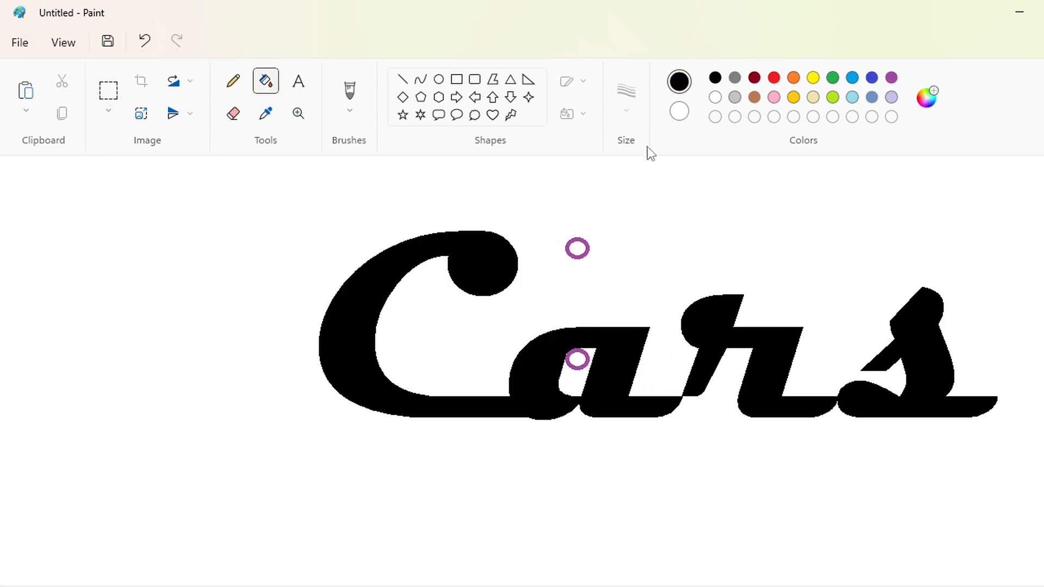
{"action": "left_click", "coordinate": [715, 97]}
Step: Place another circle copy at the bottom of the a's opening and round that corner with black and white fills
{"action": "key", "text": "ctrl+v"}
{"action": "left_click_drag", "start_coordinate": [107, 236], "coordinate": [606, 388]}
{"action": "left_click", "coordinate": [724, 250]}
{"action": "left_click", "coordinate": [266, 81]}
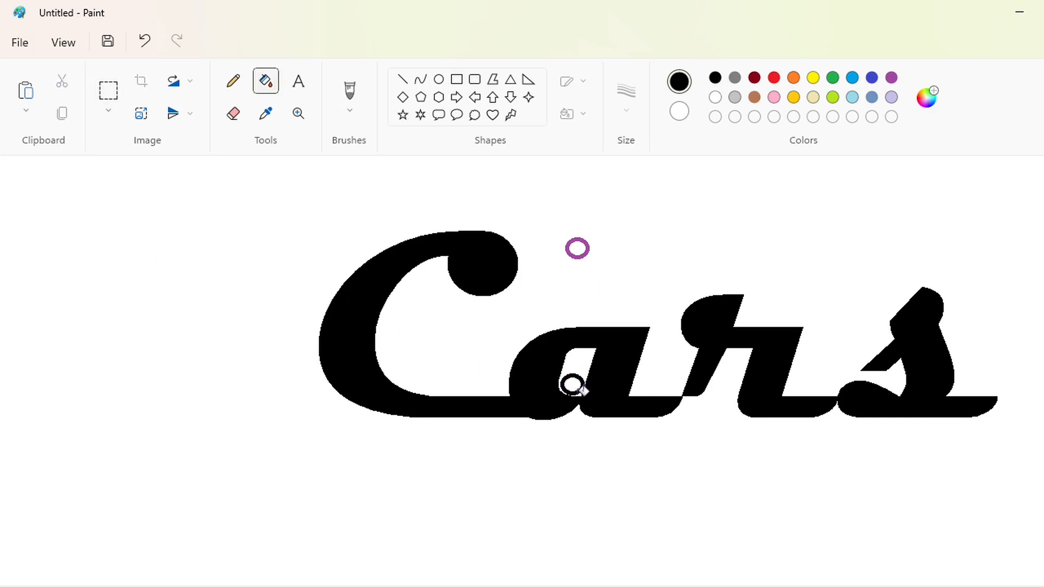
{"action": "left_click", "coordinate": [715, 97]}
{"action": "left_click", "coordinate": [583, 388]}
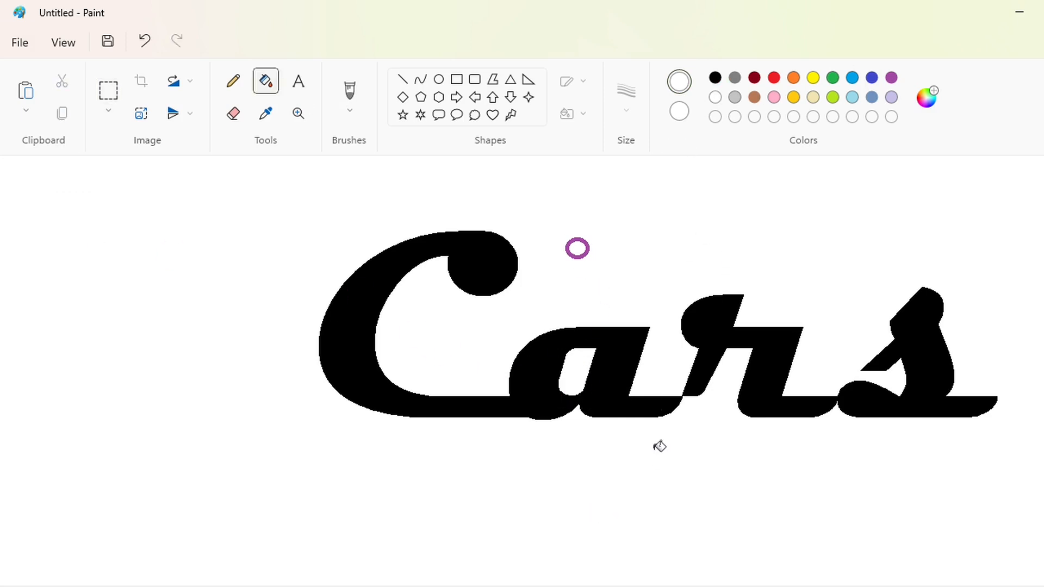
{"action": "left_click", "coordinate": [439, 80]}
{"action": "mouse_move", "coordinate": [639, 218]}
{"action": "left_mouse_down"}
{"action": "mouse_move", "coordinate": [688, 266]}
{"action": "mouse_move", "coordinate": [664, 370]}
{"action": "mouse_move", "coordinate": [729, 203]}
{"action": "left_mouse_up"}
{"action": "key", "text": "ctrl+z"}
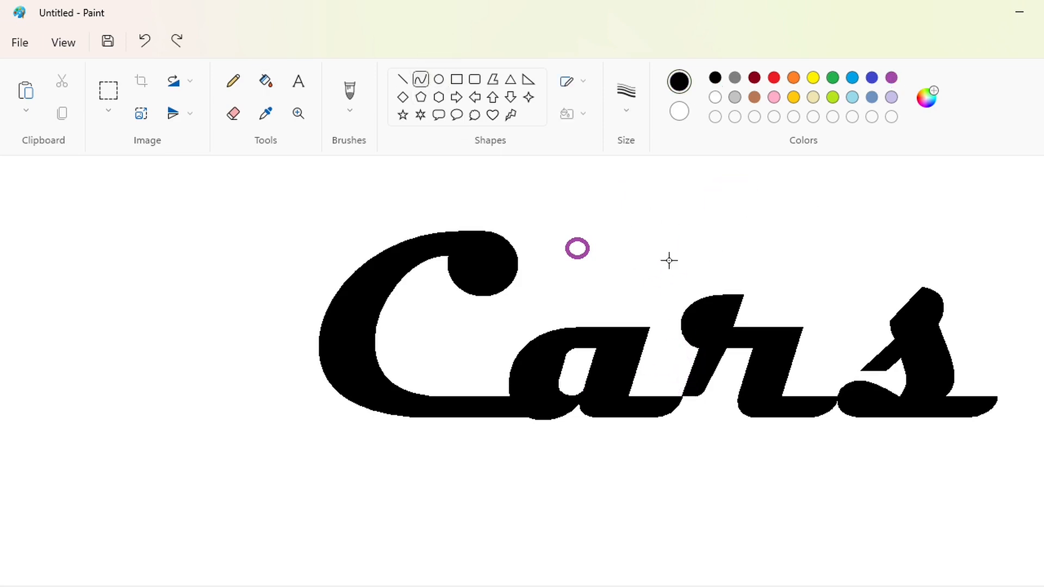
Step: Join the a to the r's stem with a black curve, fill the gap black and touch up leftover white pixels
{"action": "left_click_drag", "start_coordinate": [675, 385], "coordinate": [683, 393]}
{"action": "left_click", "coordinate": [266, 80]}
{"action": "left_click", "coordinate": [232, 80]}
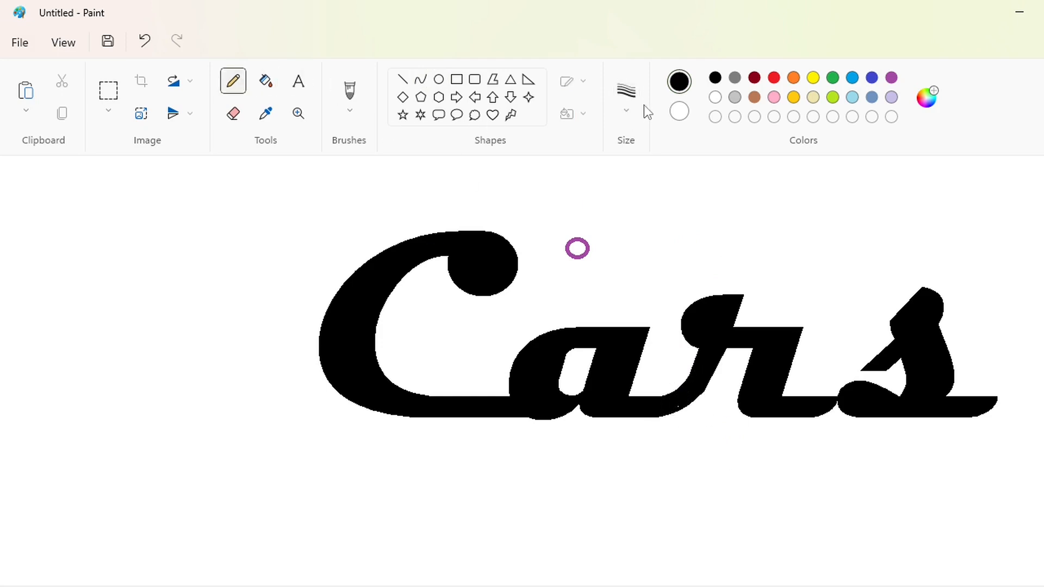
Step: Cut the round end of the C with a horizontal white line and fill the lower part white
{"action": "left_click", "coordinate": [402, 79]}
{"action": "left_click_drag", "start_coordinate": [450, 261], "coordinate": [520, 259]}
{"action": "left_click", "coordinate": [266, 80]}
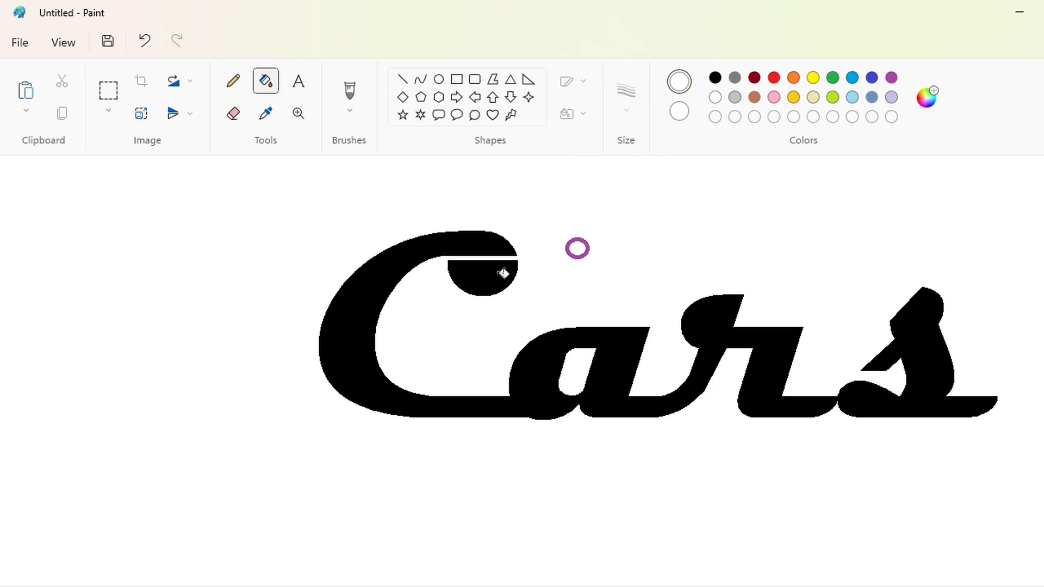
{"action": "left_click", "coordinate": [499, 274]}
Step: Try to round the tip of the C with a black circle outline nudged onto its upper end
{"action": "left_click", "coordinate": [438, 80]}
{"action": "left_click_drag", "start_coordinate": [459, 272], "coordinate": [498, 310]}
{"action": "key", "text": "Up"}
{"action": "key", "text": "Up"}
{"action": "key", "text": "Up"}
{"action": "key", "text": "Up"}
{"action": "key", "text": "Up"}
{"action": "key", "text": "Up"}
{"action": "key", "text": "Up"}
{"action": "key", "text": "Up"}
{"action": "key", "text": "Up"}
{"action": "key", "text": "Up"}
{"action": "key", "text": "Up"}
{"action": "key", "text": "Up"}
{"action": "key", "text": "Up"}
{"action": "key", "text": "Up"}
{"action": "key", "text": "Up"}
{"action": "key", "text": "Up"}
{"action": "key", "text": "Up"}
{"action": "key", "text": "Up"}
{"action": "key", "text": "Up"}
{"action": "key", "text": "Up"}
{"action": "key", "text": "Right"}
{"action": "key", "text": "Right"}
{"action": "key", "text": "Right"}
{"action": "key", "text": "Right"}
{"action": "key", "text": "Right"}
{"action": "key", "text": "Right"}
{"action": "key", "text": "Right"}
{"action": "key", "text": "Right"}
{"action": "key", "text": "Right"}
{"action": "key", "text": "Right"}
{"action": "key", "text": "Right"}
{"action": "key", "text": "Right"}
{"action": "key", "text": "Right"}
{"action": "key", "text": "Right"}
{"action": "key", "text": "Right"}
{"action": "key", "text": "Right"}
{"action": "key", "text": "Right"}
{"action": "key", "text": "Right"}
{"action": "key", "text": "Right"}
{"action": "key", "text": "Right"}
{"action": "key", "text": "Up"}
{"action": "key", "text": "Up"}
{"action": "key", "text": "Up"}
{"action": "key", "text": "Up"}
{"action": "key", "text": "Up"}
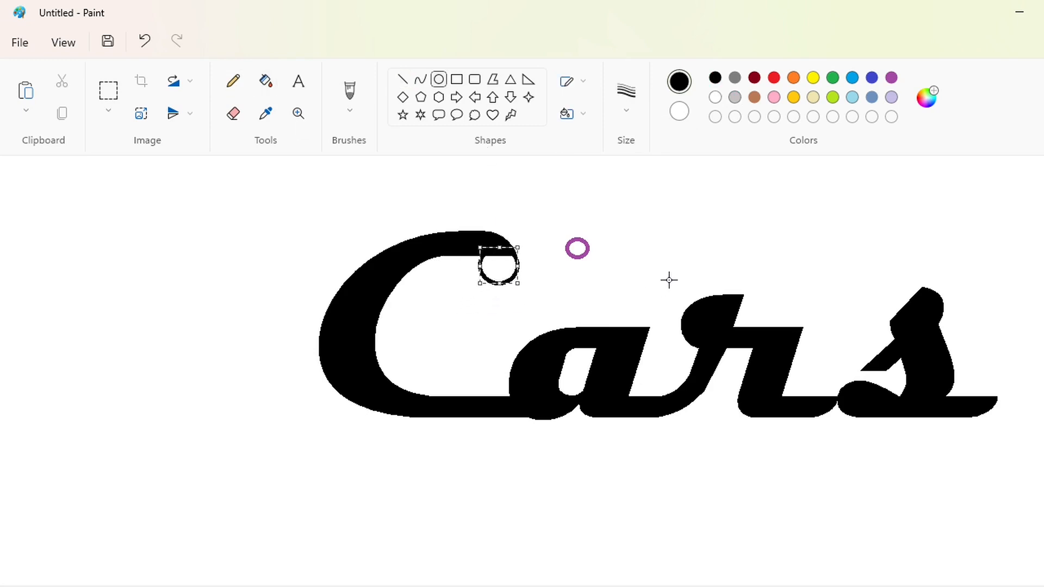
{"action": "key", "text": "Left"}
{"action": "key", "text": "Left"}
{"action": "key", "text": "Up"}
{"action": "key", "text": "Up"}
{"action": "key", "text": "Up"}
{"action": "key", "text": "Up"}
{"action": "key", "text": "Up"}
{"action": "key", "text": "Up"}
{"action": "key", "text": "Up"}
{"action": "key", "text": "Up"}
{"action": "key", "text": "Up"}
{"action": "key", "text": "Up"}
{"action": "key", "text": "Up"}
{"action": "key", "text": "Up"}
{"action": "key", "text": "Up"}
{"action": "key", "text": "Up"}
{"action": "key", "text": "Up"}
{"action": "key", "text": "Up"}
{"action": "key", "text": "Up"}
{"action": "key", "text": "Up"}
{"action": "key", "text": "Up"}
{"action": "key", "text": "Left"}
{"action": "key", "text": "Left"}
{"action": "key", "text": "Left"}
{"action": "key", "text": "Left"}
{"action": "key", "text": "Left"}
{"action": "left_click", "coordinate": [669, 279]}
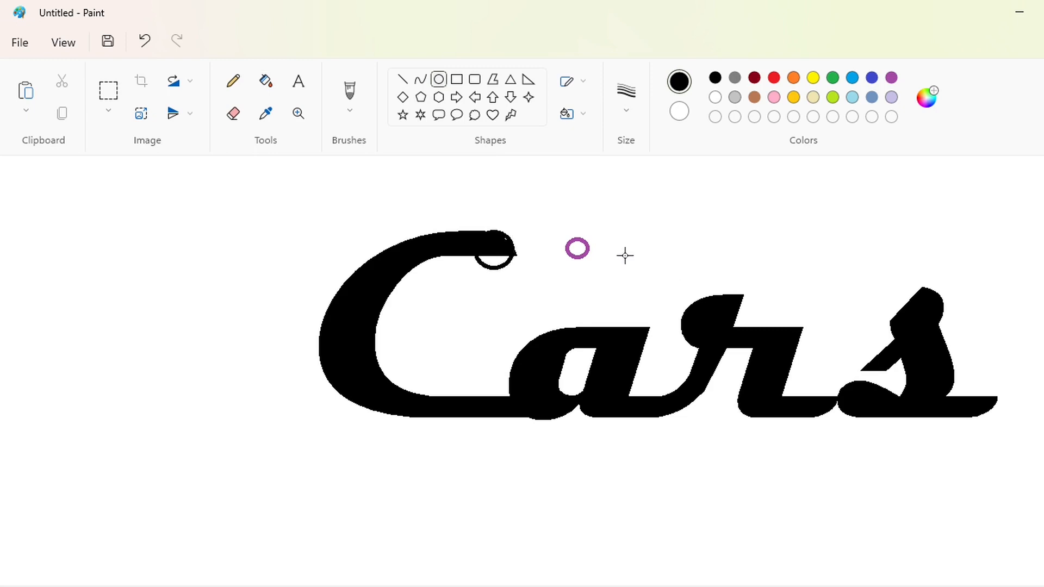
{"action": "left_click", "coordinate": [144, 41]}
Step: Draw a small black circle inside the C and place a copy of it on the end of the C's upper arm
{"action": "left_click_drag", "start_coordinate": [460, 275], "coordinate": [514, 320]}
{"action": "left_click", "coordinate": [106, 93]}
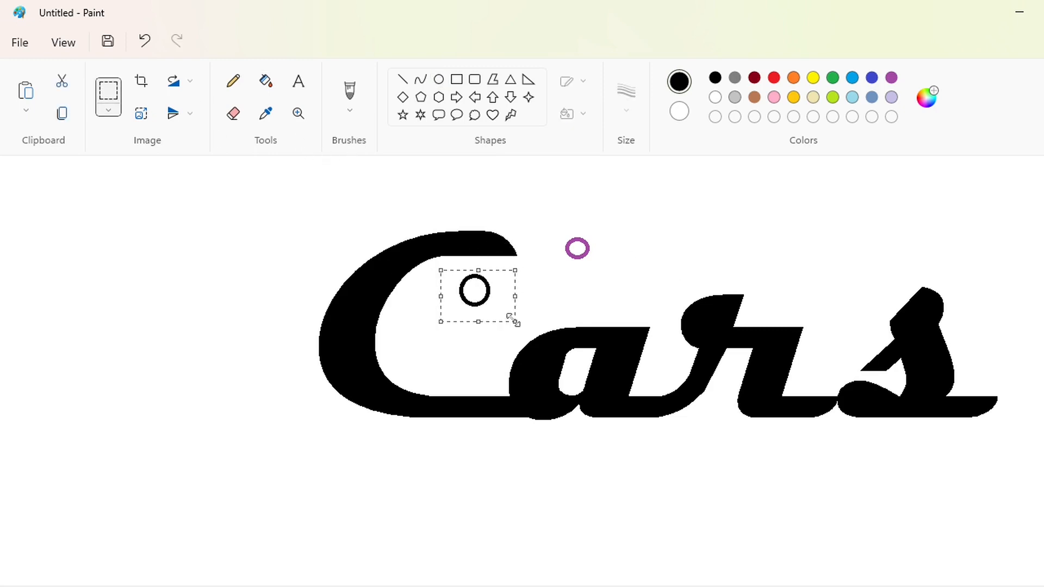
{"action": "key", "text": "ctrl+c"}
{"action": "key", "text": "ctrl+v"}
{"action": "left_click_drag", "start_coordinate": [46, 185], "coordinate": [497, 251]}
{"action": "key", "text": "Right"}
{"action": "key", "text": "Right"}
{"action": "key", "text": "Right"}
{"action": "key", "text": "Right"}
{"action": "key", "text": "Right"}
{"action": "key", "text": "Right"}
{"action": "key", "text": "Right"}
{"action": "key", "text": "Right"}
{"action": "key", "text": "Right"}
{"action": "key", "text": "Right"}
{"action": "key", "text": "Right"}
{"action": "key", "text": "Right"}
{"action": "key", "text": "Right"}
{"action": "key", "text": "Right"}
{"action": "key", "text": "Right"}
{"action": "key", "text": "Left"}
{"action": "key", "text": "Left"}
{"action": "key", "text": "Left"}
{"action": "key", "text": "Left"}
{"action": "key", "text": "Left"}
{"action": "key", "text": "Left"}
{"action": "key", "text": "Left"}
{"action": "key", "text": "Left"}
{"action": "key", "text": "Left"}
{"action": "key", "text": "Left"}
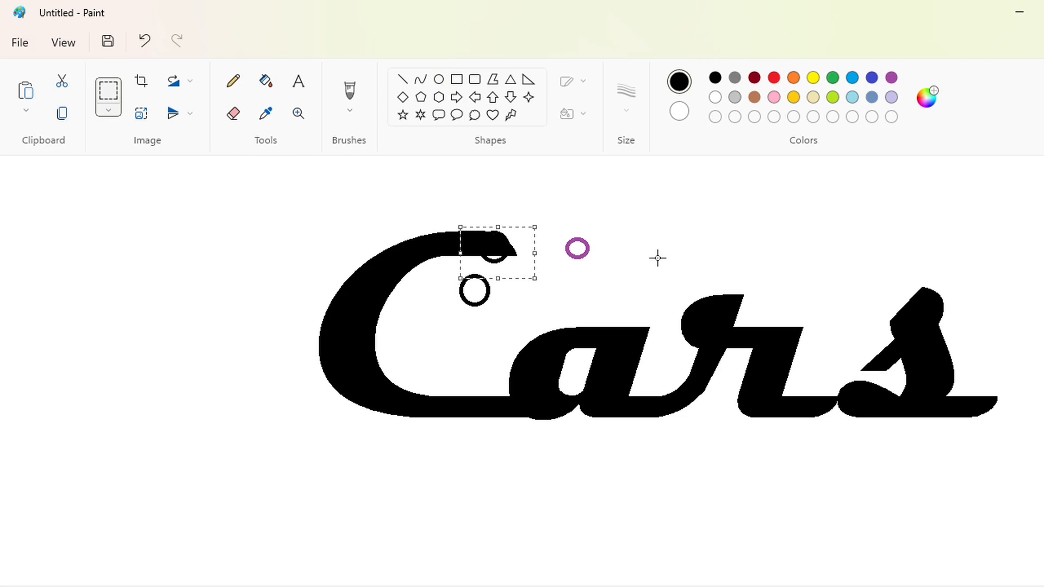
{"action": "key", "text": "Right"}
{"action": "key", "text": "Right"}
{"action": "key", "text": "Right"}
{"action": "key", "text": "Right"}
{"action": "key", "text": "Right"}
{"action": "key", "text": "Right"}
{"action": "key", "text": "Right"}
{"action": "key", "text": "Right"}
{"action": "key", "text": "Right"}
{"action": "key", "text": "Right"}
{"action": "key", "text": "Right"}
{"action": "key", "text": "Right"}
{"action": "key", "text": "Right"}
{"action": "key", "text": "Right"}
{"action": "key", "text": "Right"}
{"action": "key", "text": "Right"}
{"action": "key", "text": "Right"}
{"action": "key", "text": "Right"}
{"action": "key", "text": "Right"}
{"action": "key", "text": "Right"}
{"action": "key", "text": "Right"}
{"action": "key", "text": "Left"}
{"action": "key", "text": "Left"}
{"action": "key", "text": "Left"}
{"action": "key", "text": "Left"}
{"action": "key", "text": "Left"}
{"action": "key", "text": "Left"}
{"action": "key", "text": "Left"}
{"action": "key", "text": "Left"}
{"action": "left_click", "coordinate": [658, 257]}
Step: Join the circle to the C's top edge with a black line, fill the tip black and clear the spare circle with white
{"action": "left_click", "coordinate": [403, 80]}
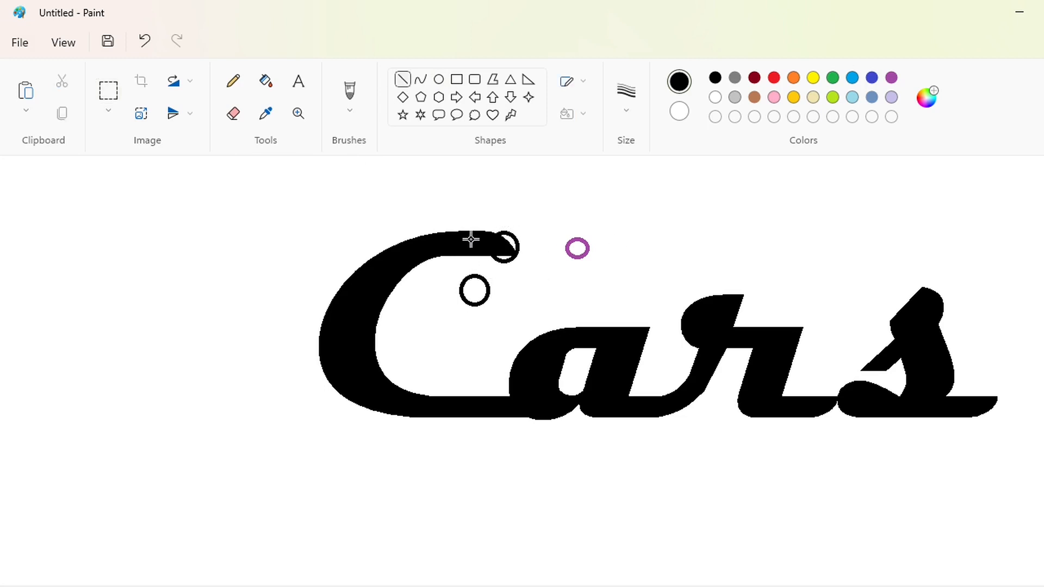
{"action": "left_click", "coordinate": [265, 83]}
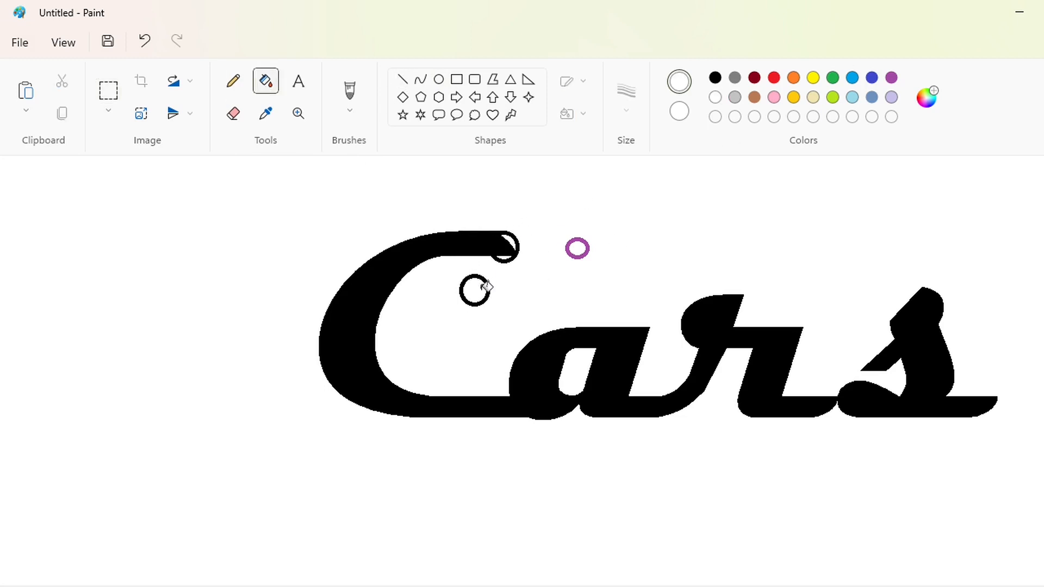
{"action": "left_click", "coordinate": [504, 250]}
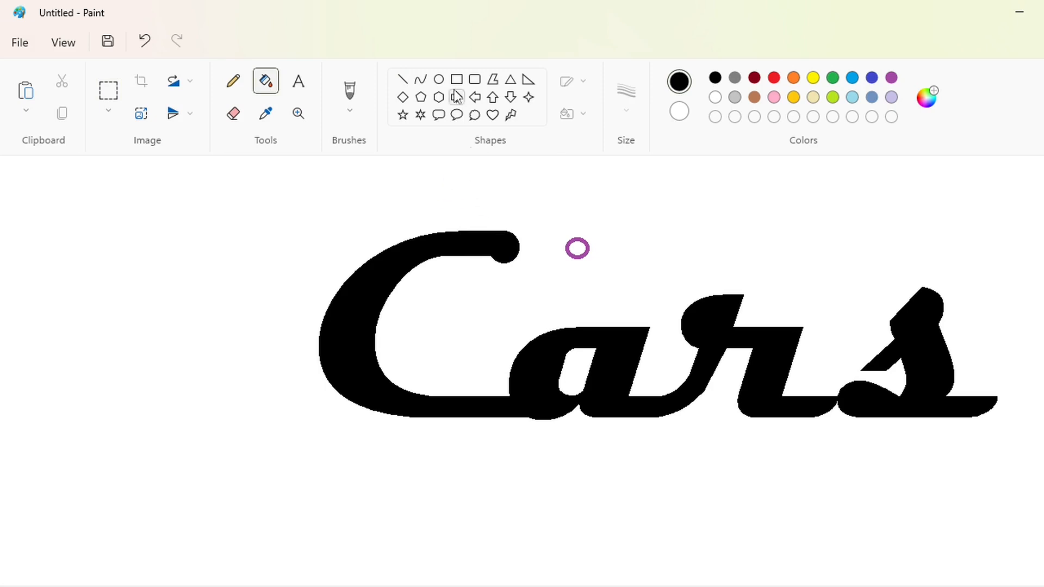
Step: Draw a slightly larger black circle, position it just under the C's round tip and fill it black
{"action": "left_click", "coordinate": [439, 80]}
{"action": "left_click_drag", "start_coordinate": [449, 271], "coordinate": [486, 307]}
{"action": "key", "text": "Right"}
{"action": "key", "text": "Right"}
{"action": "key", "text": "Right"}
{"action": "key", "text": "Right"}
{"action": "key", "text": "Right"}
{"action": "key", "text": "Right"}
{"action": "key", "text": "Right"}
{"action": "key", "text": "Right"}
{"action": "key", "text": "Right"}
{"action": "key", "text": "Right"}
{"action": "key", "text": "Right"}
{"action": "key", "text": "Right"}
{"action": "key", "text": "Right"}
{"action": "key", "text": "Right"}
{"action": "key", "text": "Right"}
{"action": "key", "text": "Right"}
{"action": "key", "text": "Right"}
{"action": "key", "text": "Right"}
{"action": "key", "text": "Right"}
{"action": "key", "text": "Right"}
{"action": "key", "text": "Up"}
{"action": "key", "text": "Up"}
{"action": "key", "text": "Up"}
{"action": "key", "text": "Up"}
{"action": "key", "text": "Up"}
{"action": "key", "text": "Up"}
{"action": "key", "text": "Up"}
{"action": "key", "text": "Up"}
{"action": "key", "text": "Up"}
{"action": "key", "text": "Up"}
{"action": "key", "text": "Up"}
{"action": "key", "text": "Up"}
{"action": "key", "text": "Up"}
{"action": "key", "text": "Up"}
{"action": "key", "text": "Up"}
{"action": "key", "text": "Up"}
{"action": "key", "text": "Up"}
{"action": "key", "text": "Up"}
{"action": "key", "text": "Up"}
{"action": "key", "text": "Up"}
{"action": "left_click", "coordinate": [635, 292]}
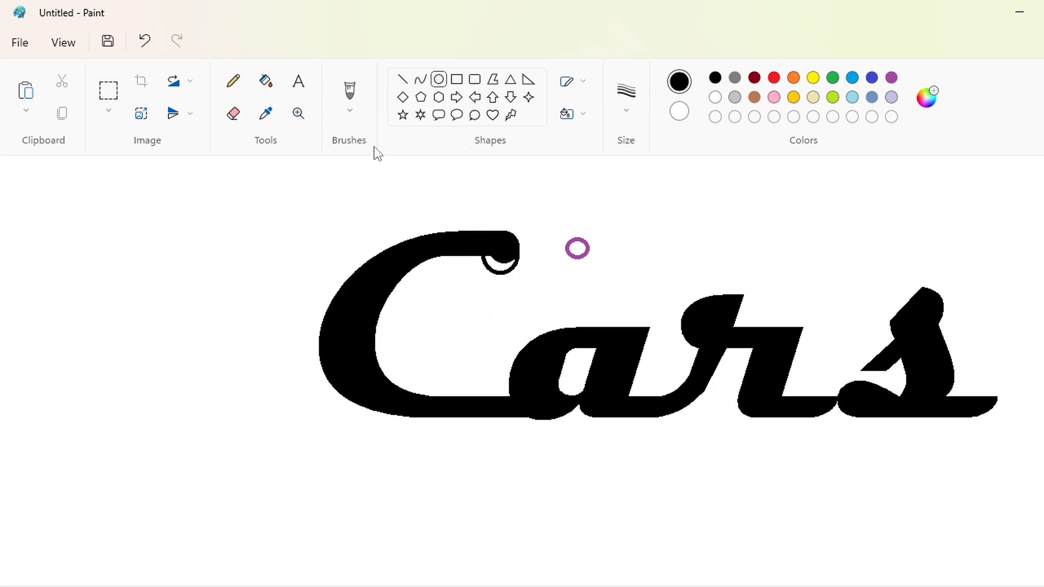
{"action": "key", "text": "ctrl+z"}
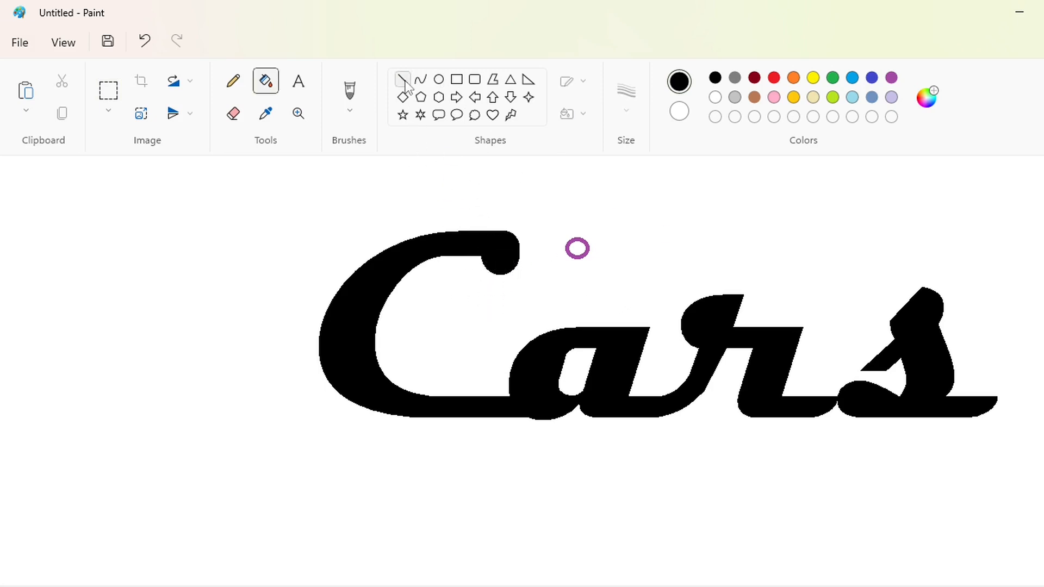
Step: Try to carve the underside of the C's upper arm with a white curve running into the round tip
{"action": "left_click", "coordinate": [420, 79]}
{"action": "left_click_drag", "start_coordinate": [421, 257], "coordinate": [502, 253]}
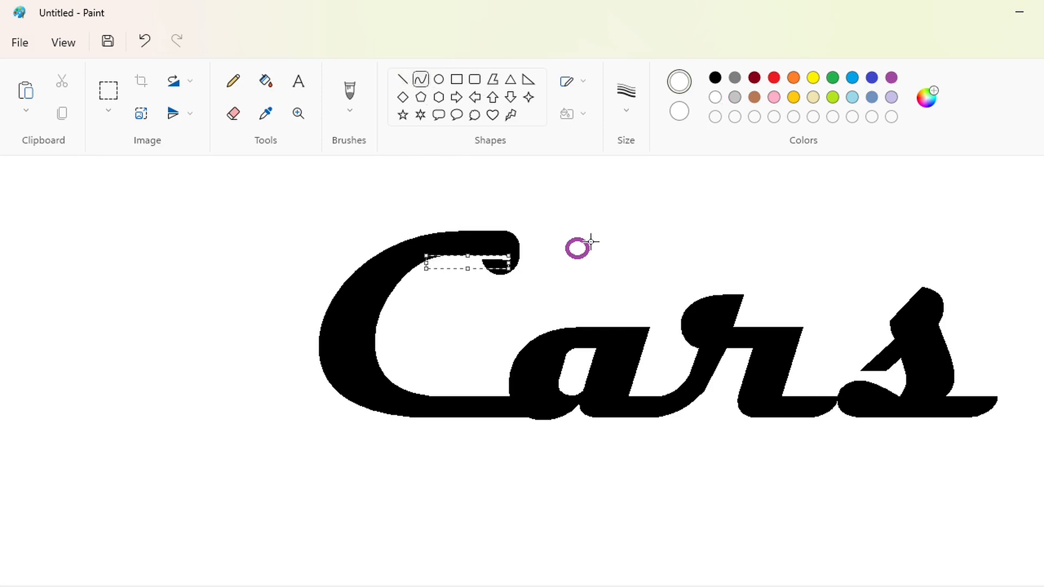
{"action": "key", "text": "ctrl+z"}
{"action": "left_click_drag", "start_coordinate": [422, 260], "coordinate": [501, 244]}
{"action": "key", "text": "ctrl+z"}
{"action": "left_click_drag", "start_coordinate": [411, 262], "coordinate": [472, 245]}
{"action": "left_click_drag", "start_coordinate": [442, 253], "coordinate": [491, 254]}
{"action": "key", "text": "ctrl+z"}
{"action": "key", "text": "ctrl+z"}
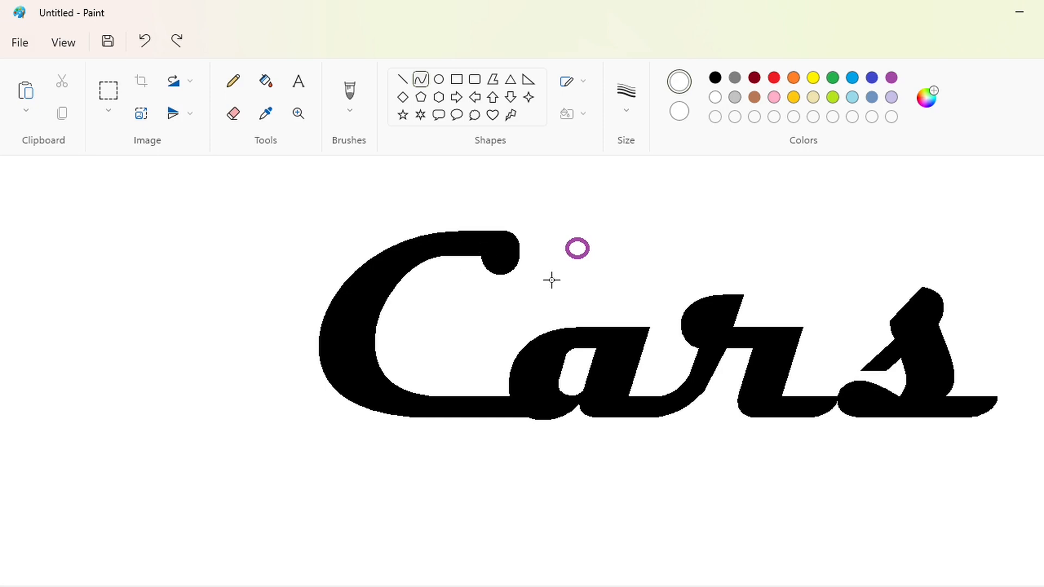
Step: Draw a white curve along the underside of the C's upper arm, bend it and move it up to thin the arm
{"action": "left_click_drag", "start_coordinate": [406, 259], "coordinate": [487, 243]}
{"action": "mouse_move", "coordinate": [435, 253]}
{"action": "left_mouse_down"}
{"action": "mouse_move", "coordinate": [429, 247]}
{"action": "mouse_move", "coordinate": [497, 263]}
{"action": "left_mouse_up"}
{"action": "key", "text": "ctrl+z"}
{"action": "key", "text": "Up"}
{"action": "key", "text": "Up"}
{"action": "key", "text": "Up"}
{"action": "key", "text": "Up"}
{"action": "key", "text": "Up"}
{"action": "key", "text": "Up"}
{"action": "key", "text": "Up"}
{"action": "key", "text": "Up"}
{"action": "key", "text": "Up"}
{"action": "key", "text": "Up"}
{"action": "key", "text": "Up"}
{"action": "key", "text": "Up"}
{"action": "key", "text": "Up"}
{"action": "key", "text": "Up"}
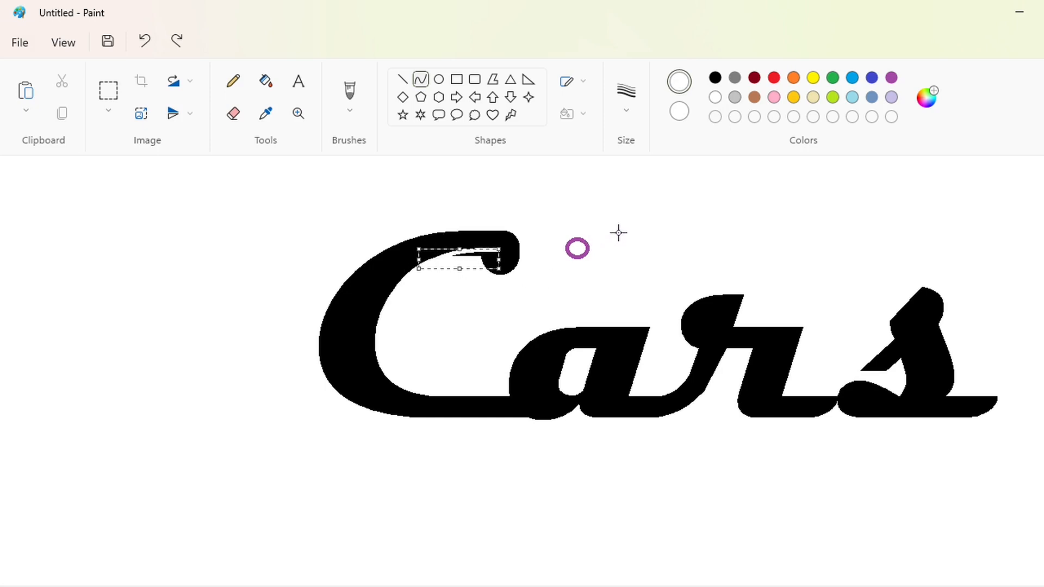
{"action": "left_click", "coordinate": [619, 233]}
Step: Erase part of the leftover black strip beside the C's round tip and fill the remaining piece with white
{"action": "left_click", "coordinate": [234, 114]}
{"action": "left_click_drag", "start_coordinate": [488, 252], "coordinate": [471, 290]}
{"action": "left_click", "coordinate": [266, 81]}
{"action": "left_click", "coordinate": [472, 255]}
Step: Draw a small black circle, position it over the C's round tip and fill the gap inside it black
{"action": "left_click", "coordinate": [439, 80]}
{"action": "left_click", "coordinate": [715, 78]}
{"action": "mouse_move", "coordinate": [455, 278]}
{"action": "left_mouse_down"}
{"action": "mouse_move", "coordinate": [480, 261]}
{"action": "mouse_move", "coordinate": [464, 298]}
{"action": "left_mouse_up"}
{"action": "key", "text": "Right"}
{"action": "key", "text": "Right"}
{"action": "key", "text": "Right"}
{"action": "key", "text": "Right"}
{"action": "key", "text": "Right"}
{"action": "key", "text": "Right"}
{"action": "key", "text": "Right"}
{"action": "key", "text": "Right"}
{"action": "key", "text": "Right"}
{"action": "key", "text": "Right"}
{"action": "key", "text": "Right"}
{"action": "key", "text": "Right"}
{"action": "key", "text": "Right"}
{"action": "key", "text": "Right"}
{"action": "key", "text": "Up"}
{"action": "key", "text": "Up"}
{"action": "left_click", "coordinate": [631, 302]}
{"action": "left_click", "coordinate": [266, 81]}
{"action": "left_click", "coordinate": [486, 258]}
Step: Draw another black circle and place it over the C's tip to round out the ball terminal
{"action": "left_click", "coordinate": [438, 80]}
{"action": "mouse_move", "coordinate": [452, 286]}
{"action": "left_mouse_down"}
{"action": "mouse_move", "coordinate": [484, 283]}
{"action": "mouse_move", "coordinate": [524, 244]}
{"action": "left_mouse_up"}
{"action": "key", "text": "Right"}
{"action": "key", "text": "Right"}
{"action": "key", "text": "Right"}
{"action": "key", "text": "Right"}
{"action": "key", "text": "Right"}
{"action": "key", "text": "Right"}
{"action": "key", "text": "Right"}
{"action": "key", "text": "Right"}
{"action": "key", "text": "Right"}
{"action": "key", "text": "Right"}
{"action": "key", "text": "Right"}
{"action": "key", "text": "Right"}
{"action": "key", "text": "Right"}
{"action": "key", "text": "Right"}
{"action": "key", "text": "Right"}
{"action": "key", "text": "Right"}
{"action": "key", "text": "Right"}
{"action": "key", "text": "Up"}
{"action": "key", "text": "Up"}
{"action": "key", "text": "Up"}
{"action": "key", "text": "Up"}
{"action": "key", "text": "Up"}
{"action": "key", "text": "Up"}
{"action": "key", "text": "Up"}
{"action": "key", "text": "Up"}
{"action": "key", "text": "Up"}
{"action": "key", "text": "Up"}
{"action": "key", "text": "Up"}
{"action": "key", "text": "Up"}
{"action": "key", "text": "Up"}
{"action": "key", "text": "Up"}
{"action": "key", "text": "Up"}
{"action": "key", "text": "Up"}
{"action": "key", "text": "Up"}
{"action": "key", "text": "Up"}
{"action": "key", "text": "Left"}
{"action": "key", "text": "Left"}
{"action": "key", "text": "Left"}
{"action": "key", "text": "Left"}
{"action": "key", "text": "Left"}
{"action": "key", "text": "Left"}
{"action": "key", "text": "Left"}
{"action": "key", "text": "Left"}
{"action": "key", "text": "Left"}
{"action": "key", "text": "Up"}
{"action": "key", "text": "Up"}
{"action": "key", "text": "Up"}
{"action": "key", "text": "Up"}
{"action": "key", "text": "Up"}
{"action": "key", "text": "Up"}
{"action": "key", "text": "Up"}
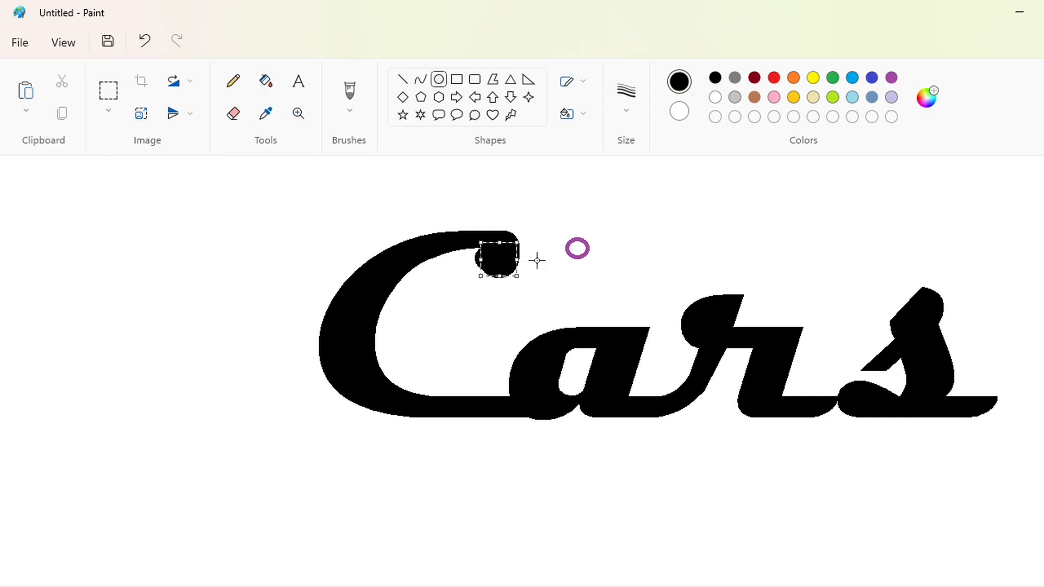
{"action": "key", "text": "Left"}
{"action": "key", "text": "Left"}
{"action": "key", "text": "Left"}
{"action": "key", "text": "Left"}
{"action": "key", "text": "Left"}
{"action": "key", "text": "Left"}
{"action": "left_click", "coordinate": [596, 226]}
{"action": "left_click", "coordinate": [233, 81]}
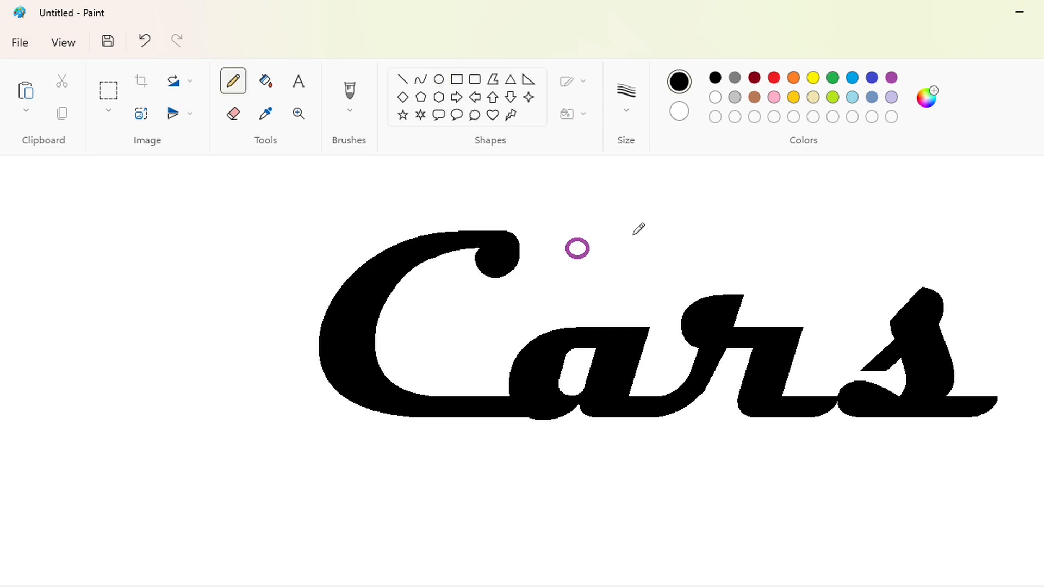
Step: Draw a purple circle about the size of the C's ball terminal and place it in the blank area beside the C's upper left
{"action": "left_click", "coordinate": [439, 80]}
{"action": "left_click", "coordinate": [891, 78]}
{"action": "mouse_move", "coordinate": [479, 238]}
{"action": "left_mouse_down"}
{"action": "mouse_move", "coordinate": [520, 275]}
{"action": "mouse_move", "coordinate": [446, 239]}
{"action": "mouse_move", "coordinate": [282, 240]}
{"action": "left_mouse_up"}
{"action": "key", "text": "Up"}
{"action": "key", "text": "Up"}
{"action": "key", "text": "Up"}
{"action": "key", "text": "Up"}
Step: Erase gaps in the large purple circle, then fill the small spare circle and the lower arc white, leaving the upper-right arc
{"action": "left_click", "coordinate": [233, 113]}
{"action": "left_click", "coordinate": [266, 81]}
{"action": "left_click", "coordinate": [715, 97]}
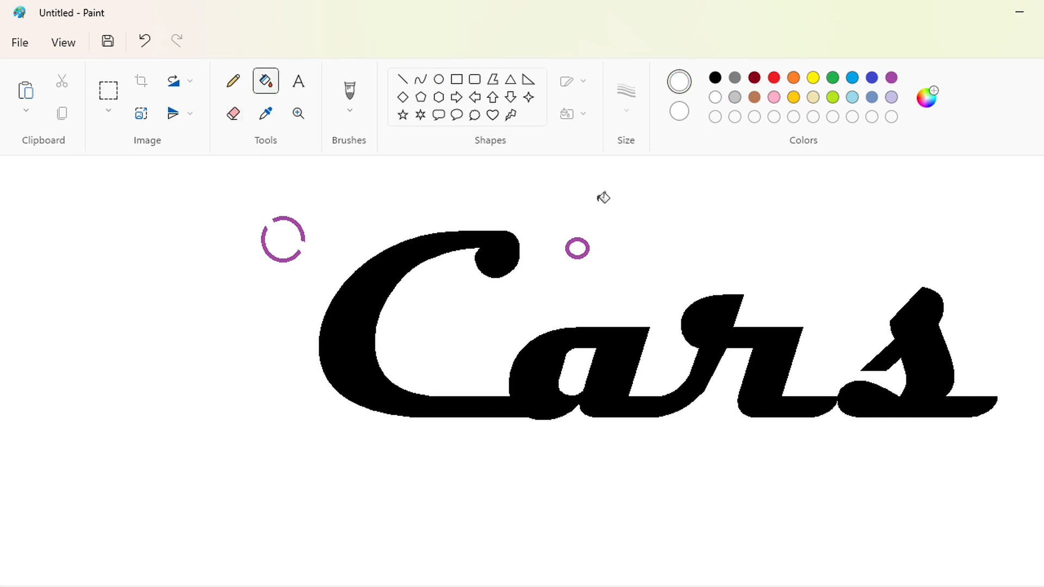
{"action": "left_click", "coordinate": [585, 241]}
{"action": "left_click", "coordinate": [284, 260]}
Step: Copy the purple arc and place the copy over the outer corner of the C's tip
{"action": "left_click", "coordinate": [109, 91]}
{"action": "left_click_drag", "start_coordinate": [247, 198], "coordinate": [329, 255]}
{"action": "key", "text": "ctrl+c"}
{"action": "key", "text": "ctrl+v"}
{"action": "left_click_drag", "start_coordinate": [75, 217], "coordinate": [504, 239]}
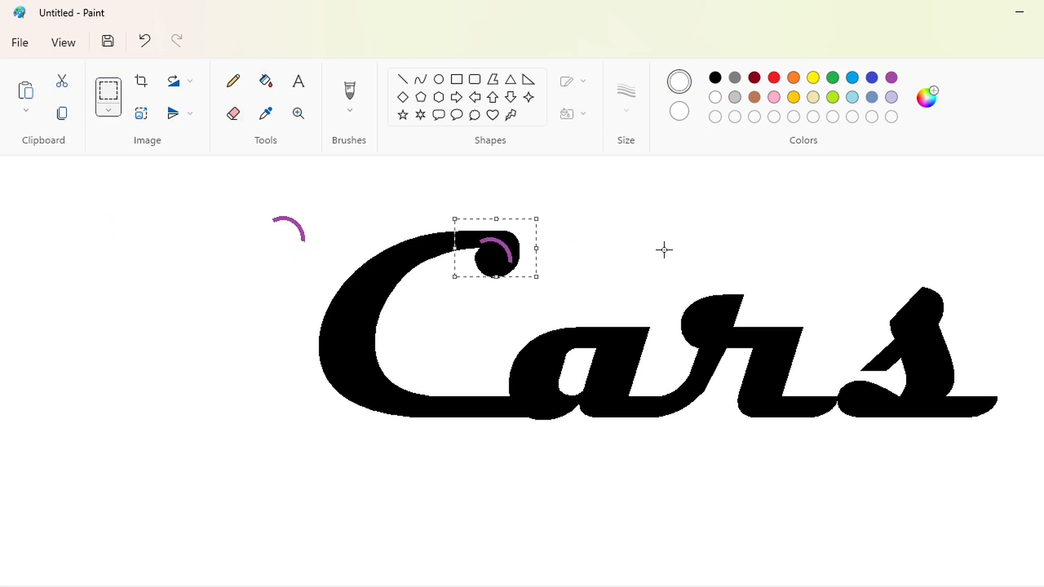
Step: Fill the arc on the C's tip black and clear the spare purple arc with white
{"action": "left_click", "coordinate": [266, 80]}
{"action": "left_click", "coordinate": [715, 77]}
{"action": "left_click", "coordinate": [514, 241]}
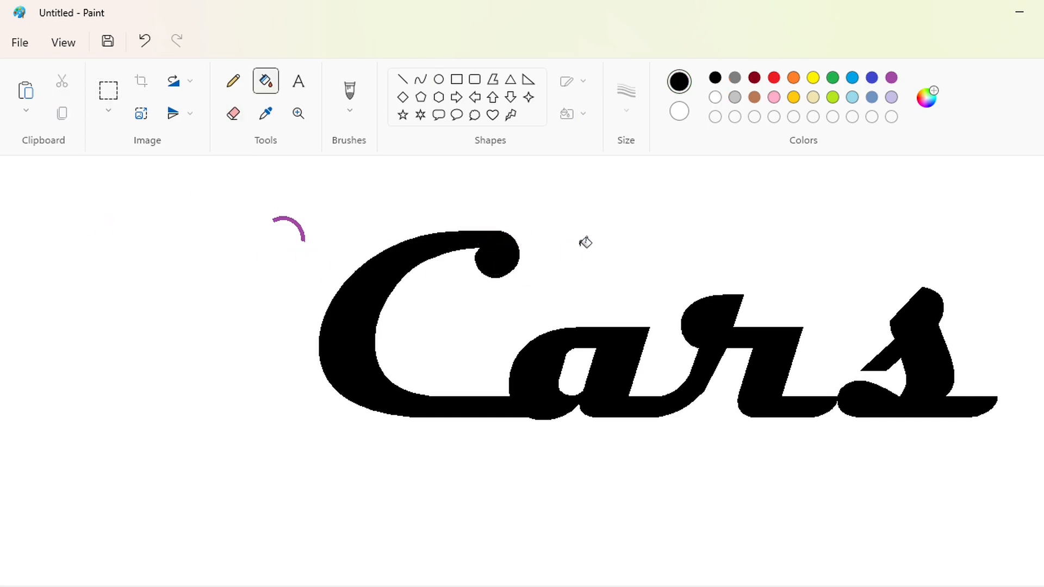
{"action": "left_click", "coordinate": [715, 97]}
{"action": "left_click", "coordinate": [302, 231]}
Step: Draw a purple circle about the size of the r's round head and place it in the blank area above the r
{"action": "scroll", "coordinate": [386, 533], "scroll_direction": "right", "scroll_amount": 5}
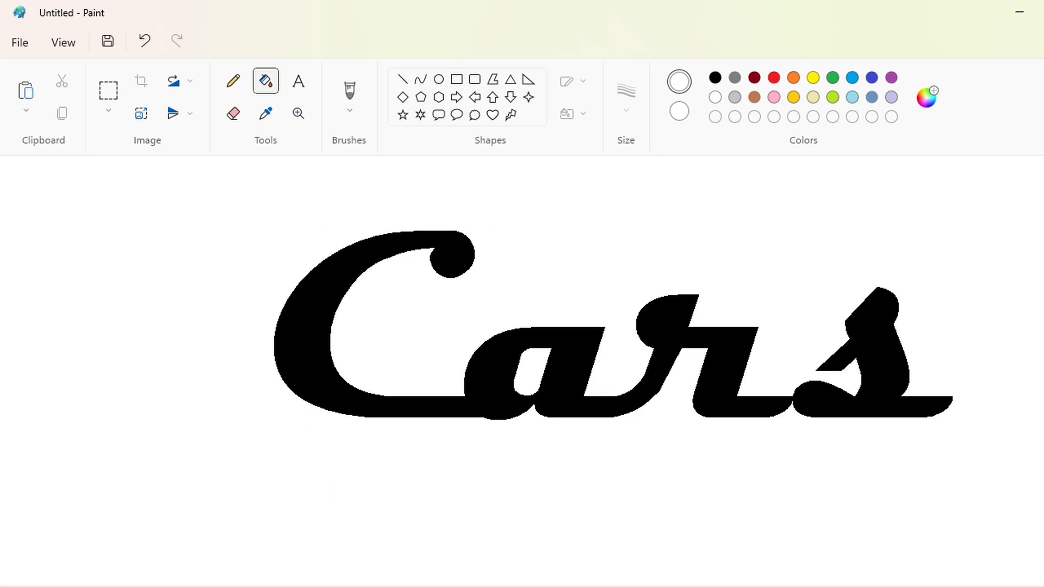
{"action": "left_click", "coordinate": [890, 78]}
{"action": "left_click", "coordinate": [438, 81]}
{"action": "left_click_drag", "start_coordinate": [446, 221], "coordinate": [488, 259]}
{"action": "key", "text": "Down"}
{"action": "key", "text": "Down"}
{"action": "key", "text": "Down"}
{"action": "key", "text": "Down"}
{"action": "key", "text": "Down"}
{"action": "key", "text": "Down"}
{"action": "key", "text": "Down"}
{"action": "key", "text": "Down"}
{"action": "key", "text": "Down"}
{"action": "key", "text": "Down"}
{"action": "key", "text": "Right"}
{"action": "key", "text": "Right"}
{"action": "key", "text": "Right"}
{"action": "key", "text": "Right"}
{"action": "key", "text": "Right"}
{"action": "key", "text": "Right"}
{"action": "key", "text": "Right"}
{"action": "key", "text": "Right"}
{"action": "key", "text": "Left"}
{"action": "key", "text": "Left"}
{"action": "key", "text": "Left"}
{"action": "key", "text": "Left"}
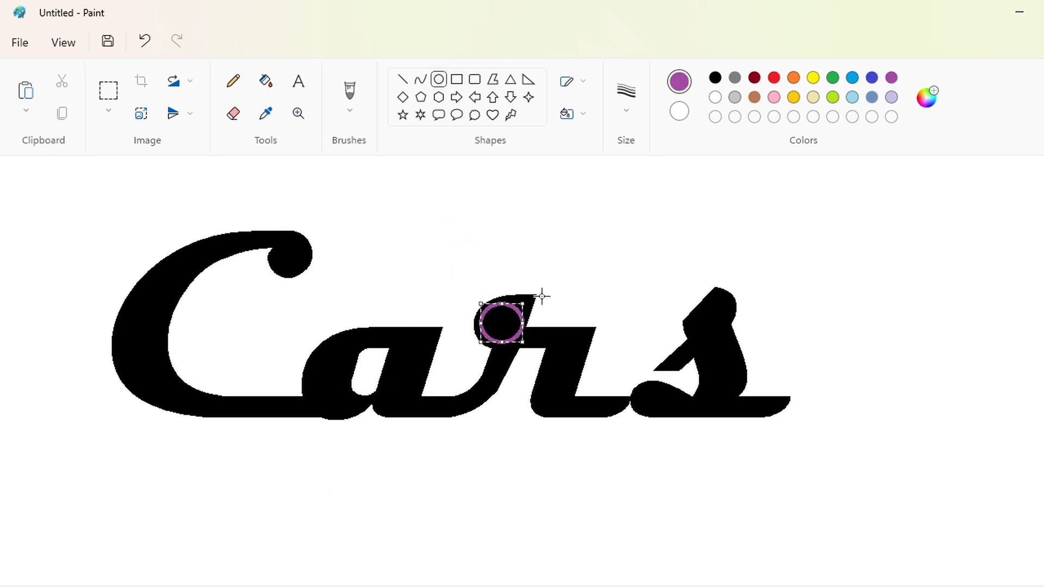
{"action": "key", "text": "Up"}
{"action": "key", "text": "Up"}
{"action": "key", "text": "Up"}
{"action": "key", "text": "Up"}
{"action": "key", "text": "Up"}
{"action": "key", "text": "Up"}
{"action": "key", "text": "Up"}
{"action": "key", "text": "Up"}
{"action": "key", "text": "Up"}
{"action": "key", "text": "Up"}
Step: Copy the purple circle and place the copy over the r's round head
{"action": "left_click", "coordinate": [107, 92]}
{"action": "left_click_drag", "start_coordinate": [426, 190], "coordinate": [565, 269]}
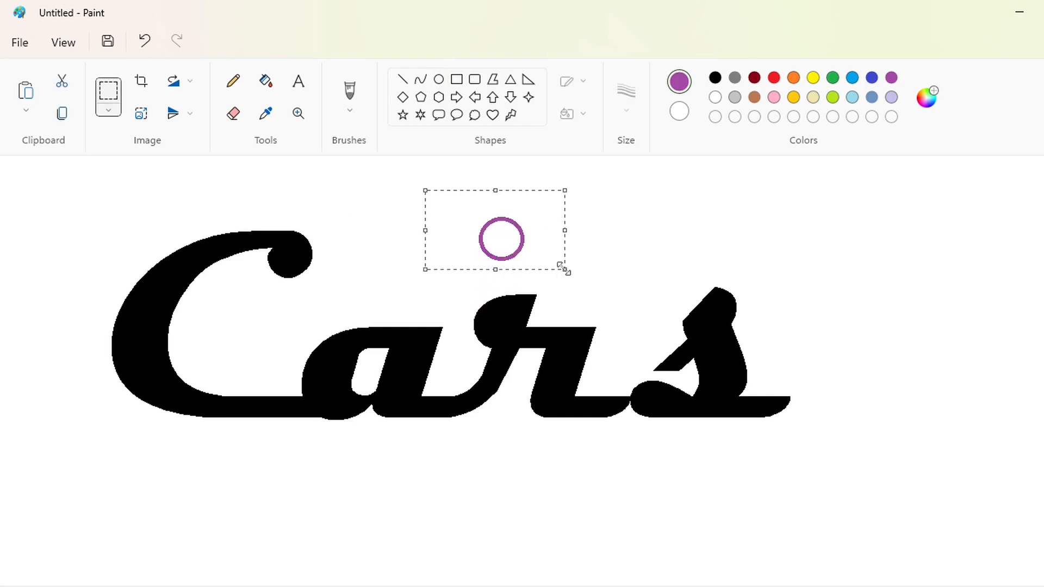
{"action": "key", "text": "ctrl+c"}
{"action": "key", "text": "ctrl+v"}
{"action": "left_click_drag", "start_coordinate": [163, 246], "coordinate": [557, 329]}
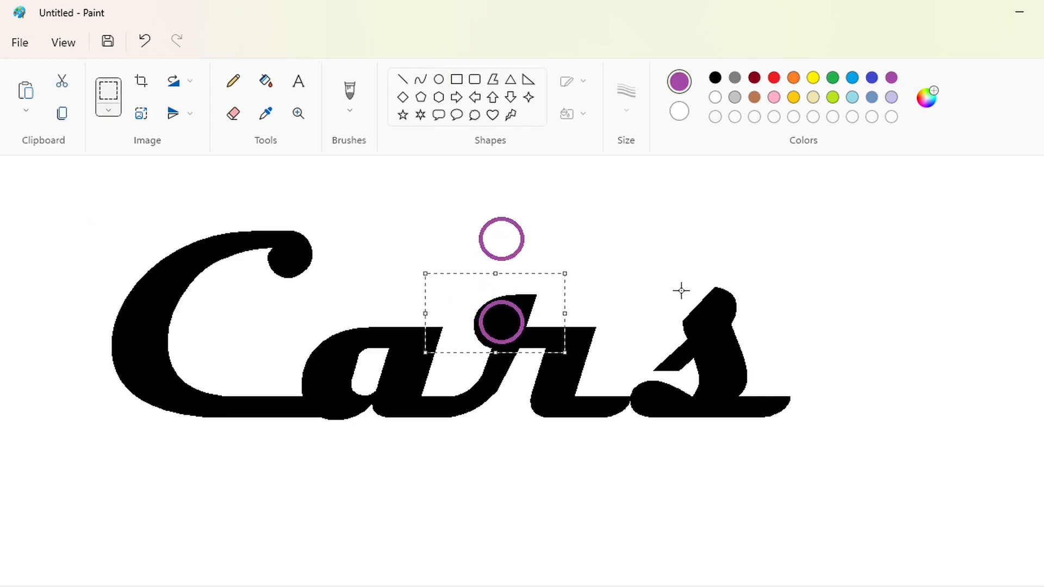
{"action": "left_click", "coordinate": [445, 188]}
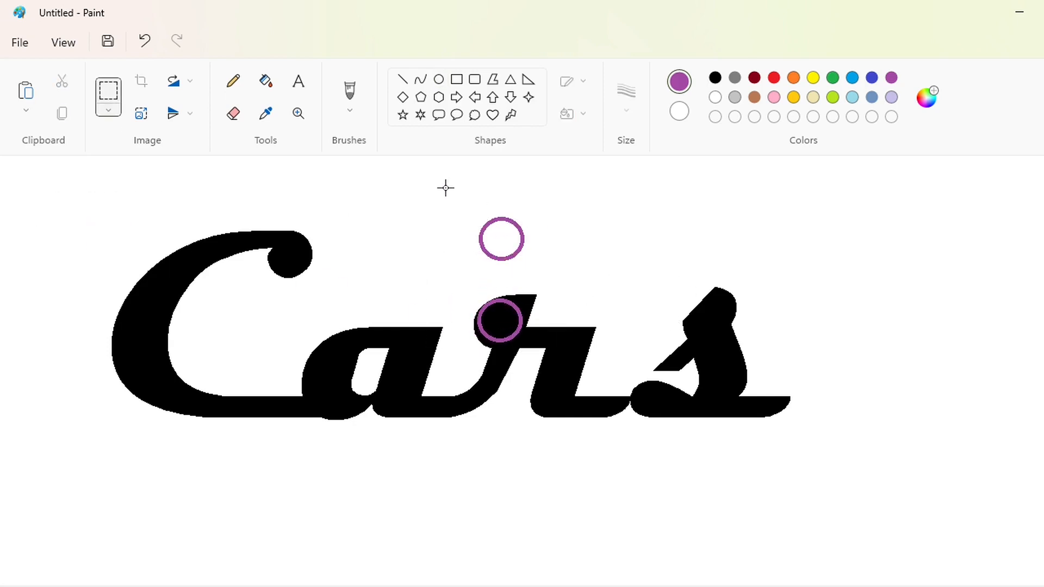
Step: Finish the r's round head with purple joining lines and white and black fills, and clear the spare circle above it with white
{"action": "left_click", "coordinate": [403, 79]}
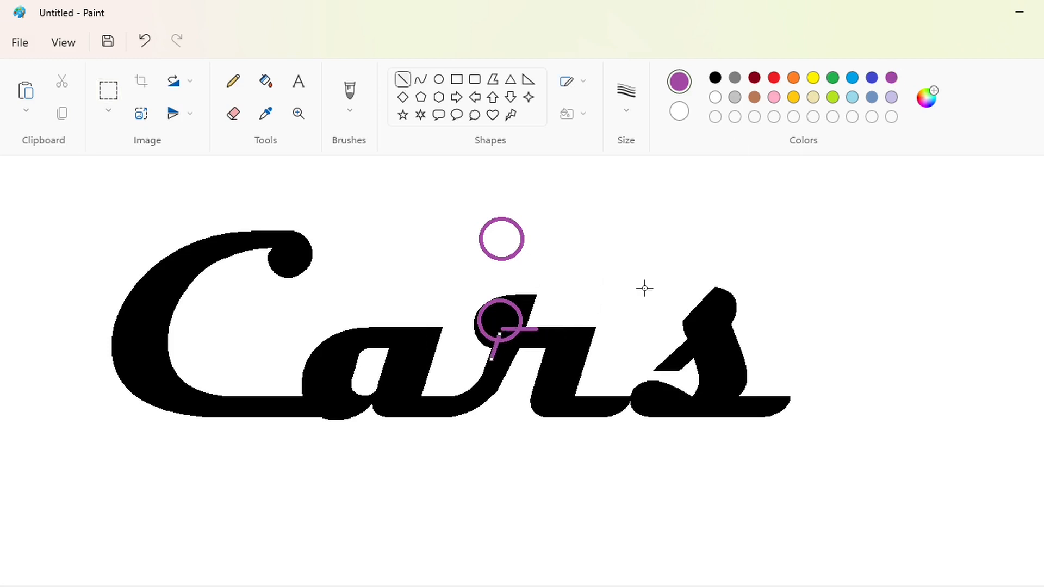
{"action": "left_click", "coordinate": [266, 82]}
{"action": "left_click", "coordinate": [715, 98]}
{"action": "left_click", "coordinate": [528, 309]}
{"action": "left_click", "coordinate": [482, 340]}
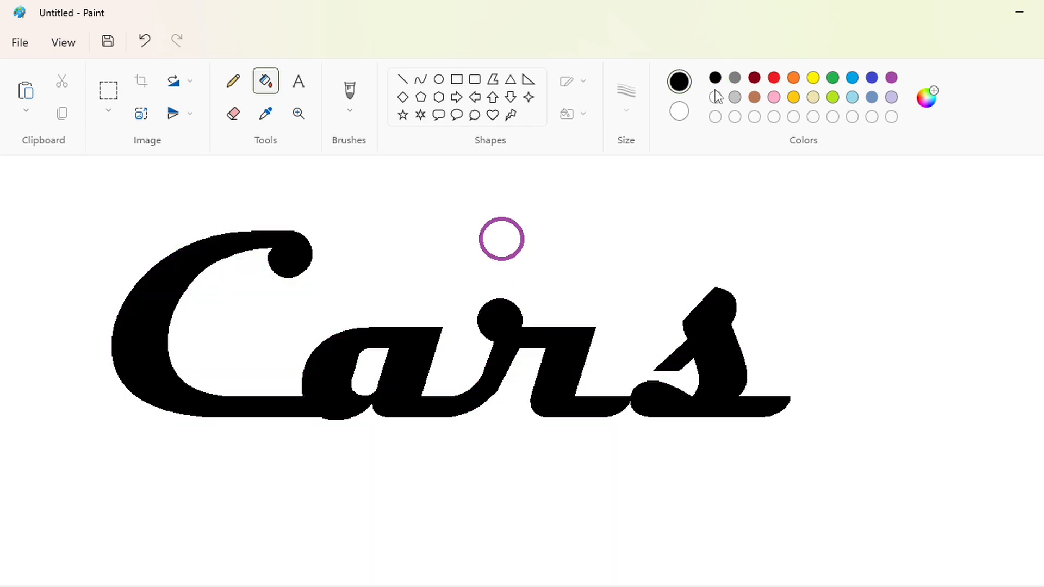
{"action": "left_click", "coordinate": [715, 97]}
{"action": "left_click", "coordinate": [521, 231]}
Step: Bridge the r and s along the baseline with a black line and remove the s's lower-left bulge with a white line and fill
{"action": "scroll", "coordinate": [485, 473], "scroll_direction": "right", "scroll_amount": 3}
{"action": "left_click", "coordinate": [402, 79]}
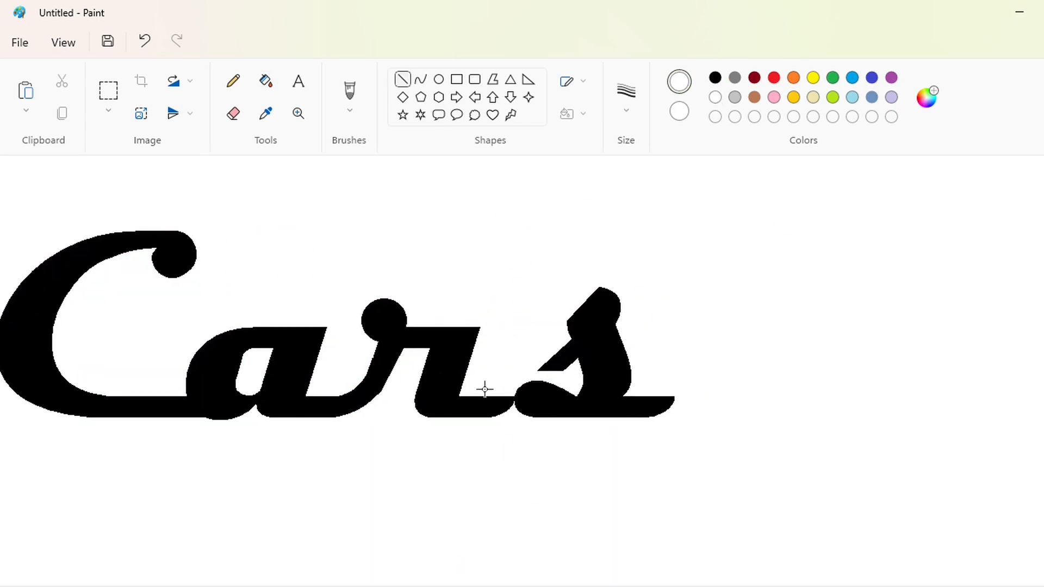
{"action": "left_click_drag", "start_coordinate": [570, 390], "coordinate": [572, 394]}
{"action": "left_click", "coordinate": [715, 77]}
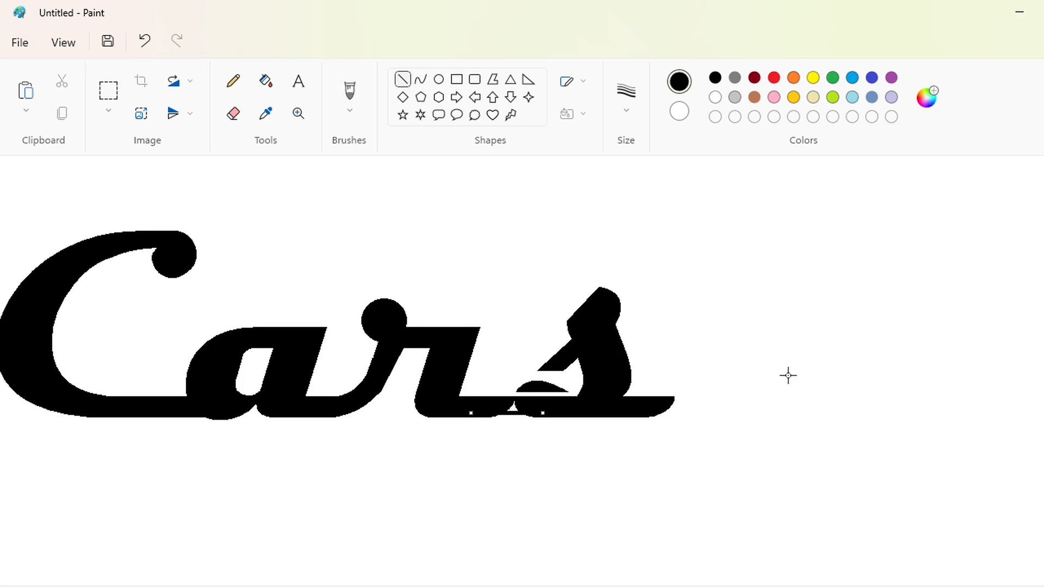
{"action": "left_click", "coordinate": [265, 80]}
{"action": "left_click", "coordinate": [715, 97]}
{"action": "left_click", "coordinate": [541, 387]}
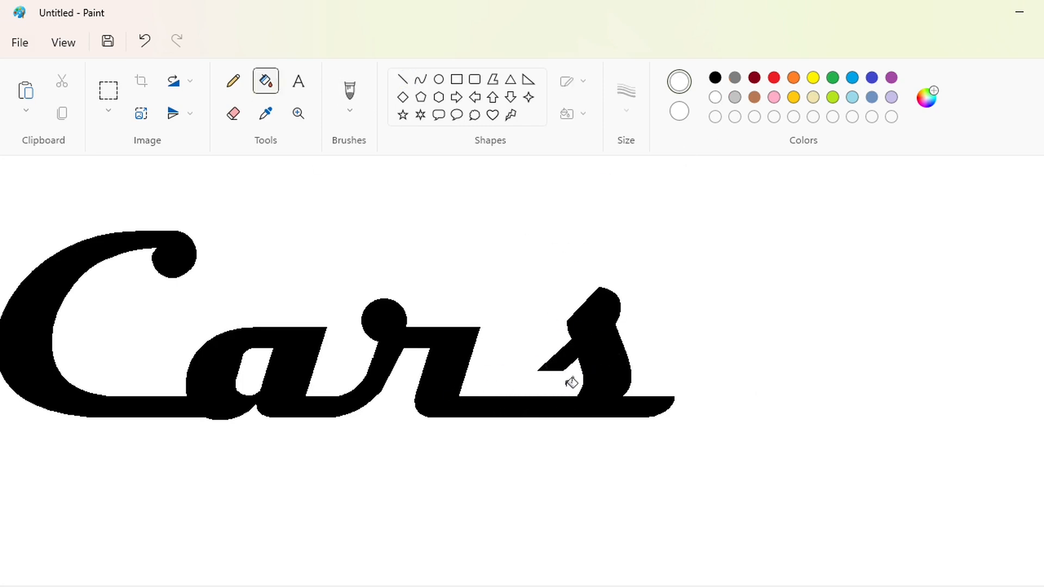
Step: Trim the pointed top of the s with a slightly slanted white line and erase the leftover tip
{"action": "left_click", "coordinate": [403, 80]}
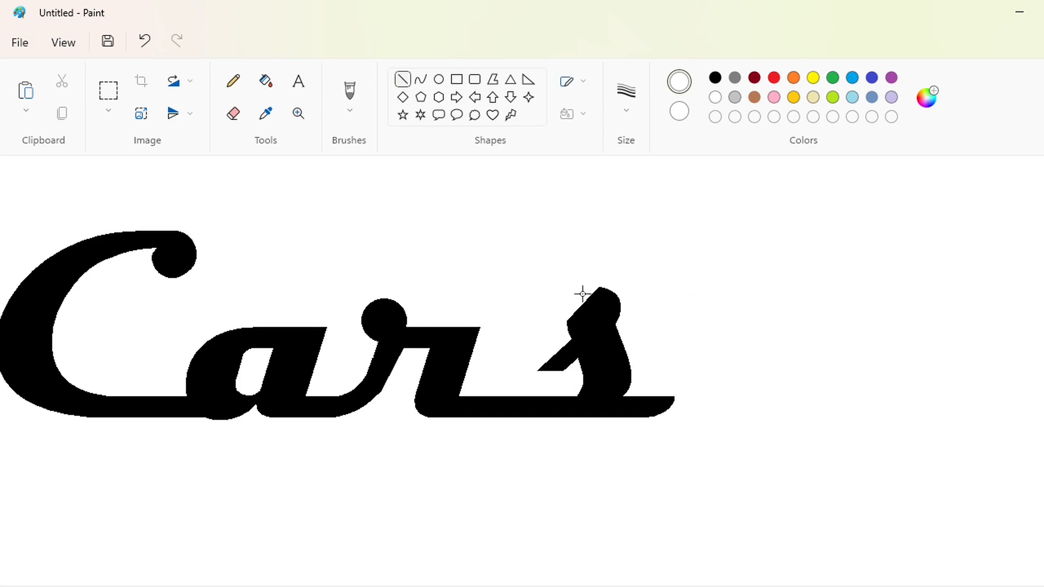
{"action": "left_click_drag", "start_coordinate": [583, 291], "coordinate": [662, 297]}
{"action": "left_click", "coordinate": [234, 114]}
{"action": "left_click", "coordinate": [626, 98]}
{"action": "left_click", "coordinate": [637, 242]}
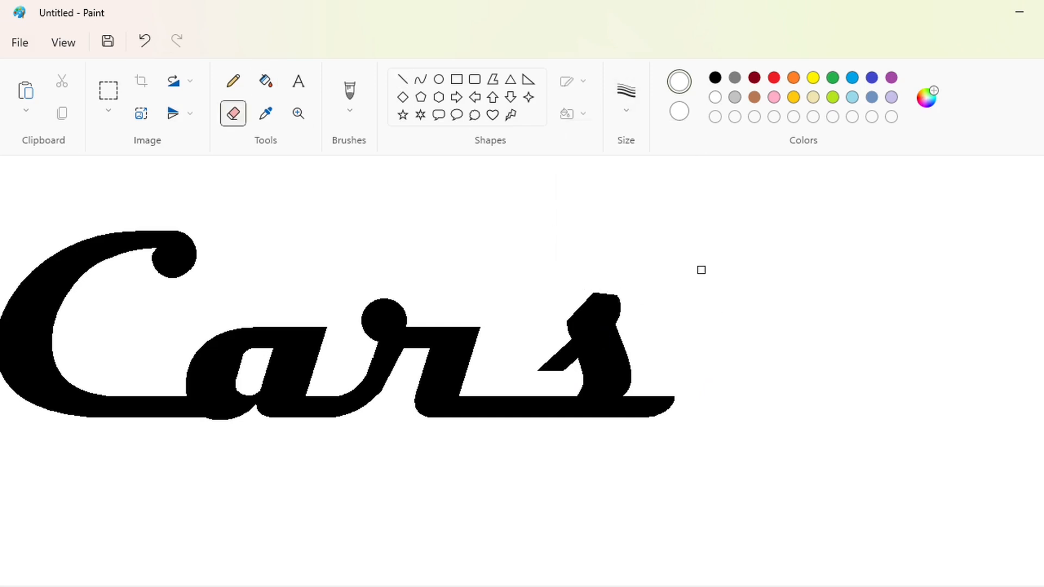
Step: Extend the s's thin left stroke down to the baseline with two black curves and fill the space between them black
{"action": "left_click", "coordinate": [402, 79]}
{"action": "left_click", "coordinate": [421, 79]}
{"action": "left_click", "coordinate": [716, 78]}
{"action": "left_click_drag", "start_coordinate": [571, 345], "coordinate": [471, 401]}
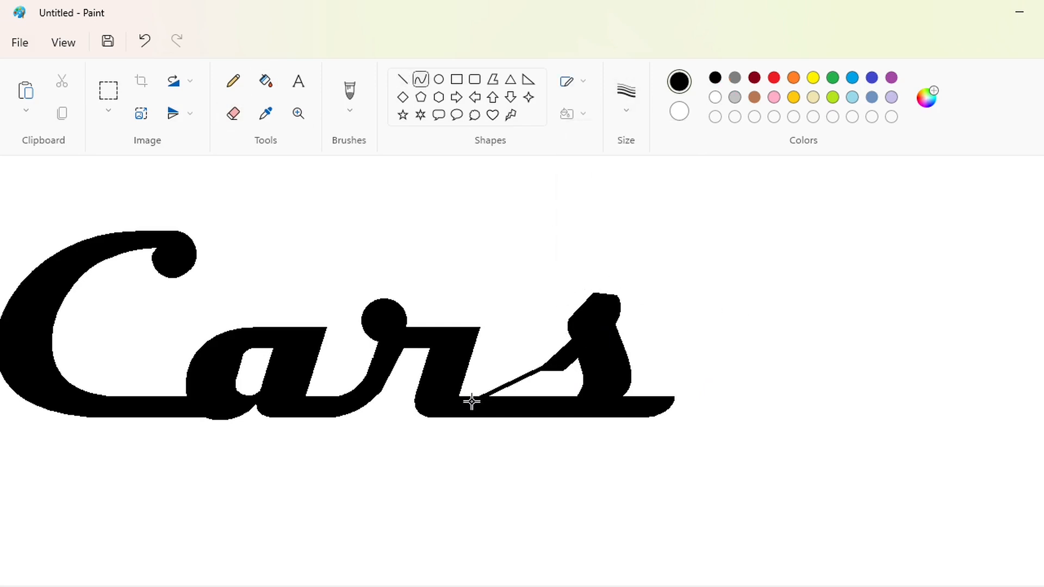
{"action": "left_click", "coordinate": [522, 393]}
{"action": "left_click", "coordinate": [522, 394]}
{"action": "left_click_drag", "start_coordinate": [576, 358], "coordinate": [532, 392]}
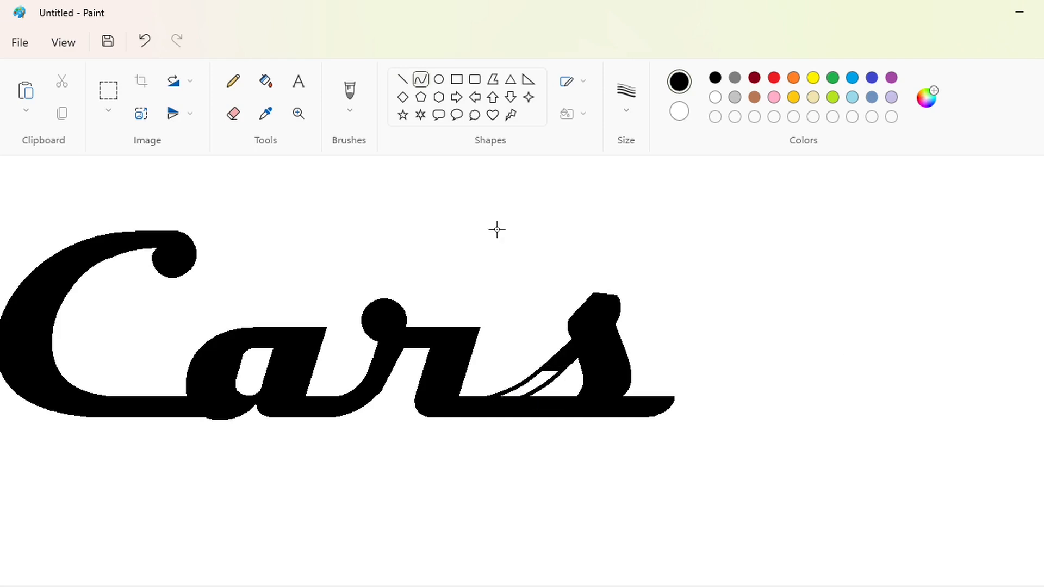
{"action": "left_click", "coordinate": [265, 81]}
{"action": "left_click", "coordinate": [538, 379]}
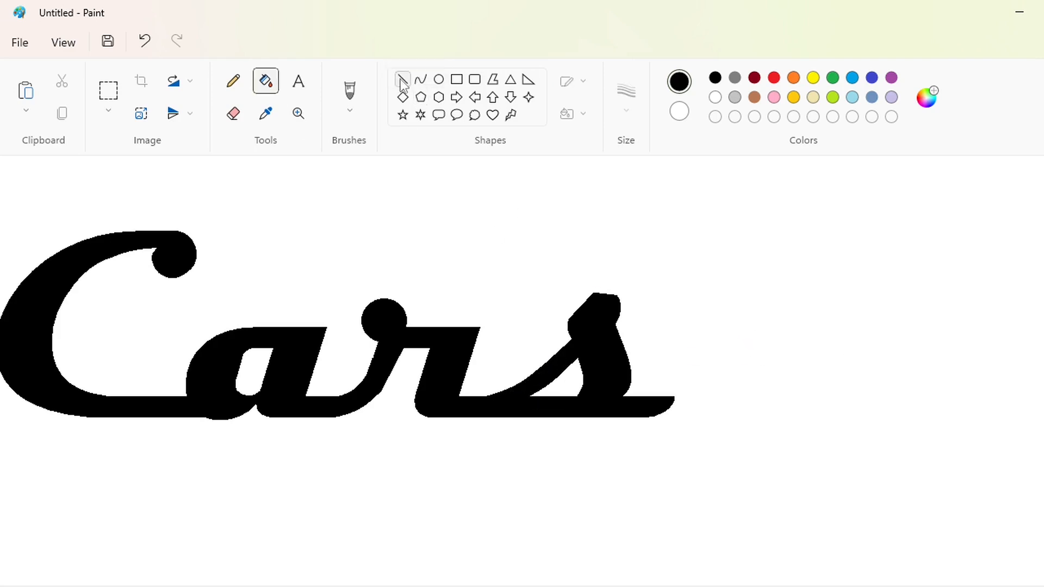
Step: Try to cut the baseline with a white curve continuing the lower edge of the s's connecting stroke, and undo its placement
{"action": "left_click", "coordinate": [421, 80]}
{"action": "left_click_drag", "start_coordinate": [549, 376], "coordinate": [412, 455]}
{"action": "left_click", "coordinate": [715, 97]}
{"action": "left_click_drag", "start_coordinate": [512, 396], "coordinate": [502, 417]}
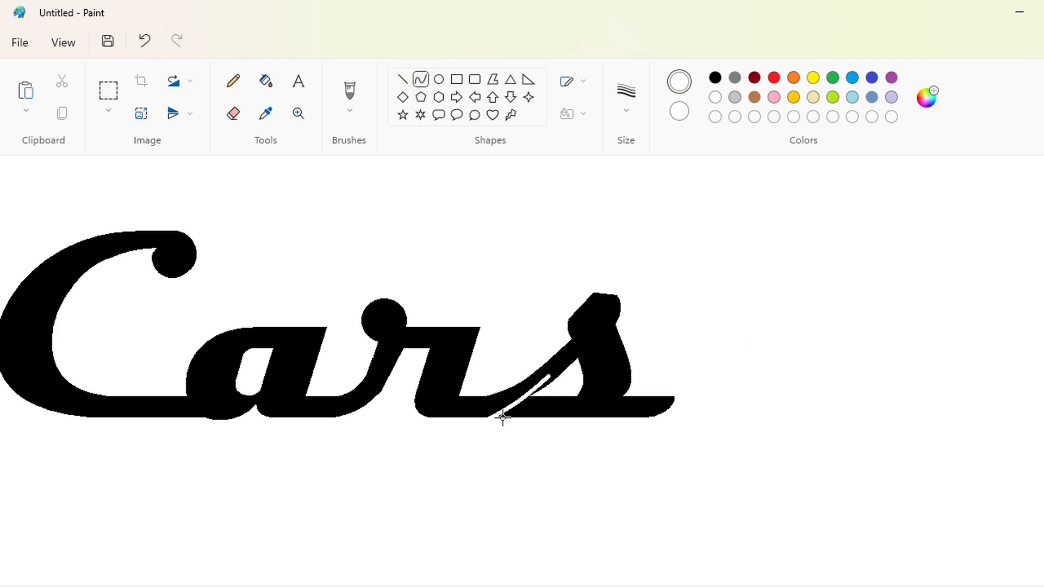
{"action": "left_click", "coordinate": [503, 418]}
{"action": "key", "text": "Right"}
{"action": "key", "text": "Right"}
{"action": "key", "text": "Right"}
{"action": "key", "text": "Right"}
{"action": "key", "text": "Right"}
{"action": "key", "text": "Right"}
{"action": "key", "text": "Right"}
{"action": "key", "text": "Down"}
{"action": "key", "text": "Down"}
{"action": "key", "text": "Down"}
{"action": "key", "text": "Down"}
{"action": "key", "text": "Down"}
{"action": "key", "text": "Down"}
{"action": "key", "text": "Down"}
{"action": "key", "text": "Down"}
{"action": "key", "text": "Left"}
{"action": "key", "text": "Left"}
{"action": "key", "text": "Left"}
{"action": "key", "text": "Left"}
{"action": "key", "text": "Left"}
{"action": "key", "text": "Left"}
{"action": "key", "text": "Left"}
{"action": "key", "text": "Left"}
{"action": "key", "text": "Left"}
{"action": "key", "text": "Left"}
{"action": "key", "text": "Left"}
{"action": "key", "text": "Left"}
{"action": "key", "text": "ctrl+z"}
Step: Try a white curve traced along the connecting stroke's upper edge and shifted down across the baseline, and undo it
{"action": "left_click_drag", "start_coordinate": [552, 348], "coordinate": [441, 410]}
{"action": "left_click_drag", "start_coordinate": [497, 378], "coordinate": [503, 387]}
{"action": "left_click", "coordinate": [503, 387]}
{"action": "key", "text": "Down"}
{"action": "key", "text": "Down"}
{"action": "key", "text": "Down"}
{"action": "key", "text": "Down"}
{"action": "key", "text": "Down"}
{"action": "key", "text": "Down"}
{"action": "key", "text": "Down"}
{"action": "key", "text": "Down"}
{"action": "key", "text": "Down"}
{"action": "key", "text": "Down"}
{"action": "key", "text": "Left"}
{"action": "key", "text": "Left"}
{"action": "key", "text": "Left"}
{"action": "key", "text": "Left"}
{"action": "key", "text": "Left"}
{"action": "key", "text": "Left"}
{"action": "key", "text": "ctrl+z"}
Step: Draw a longer white curve following the s's connecting stroke and shift it down and left to cut through the baseline beneath it
{"action": "left_click_drag", "start_coordinate": [597, 334], "coordinate": [434, 409]}
{"action": "left_click_drag", "start_coordinate": [512, 372], "coordinate": [507, 381]}
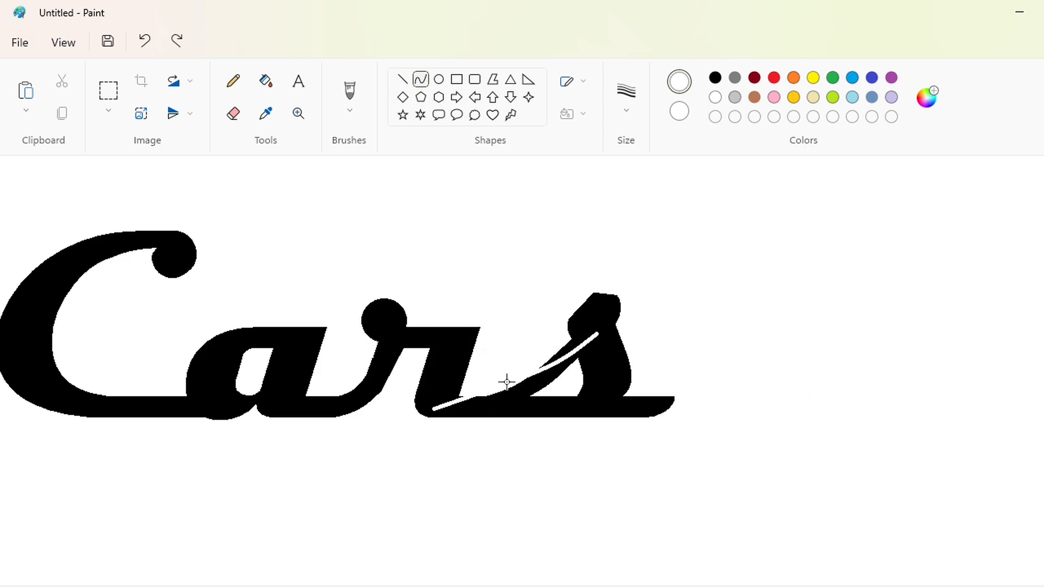
{"action": "left_click", "coordinate": [506, 382]}
{"action": "key", "text": "Down"}
{"action": "key", "text": "Down"}
{"action": "key", "text": "Down"}
{"action": "key", "text": "Down"}
{"action": "key", "text": "Down"}
{"action": "key", "text": "Down"}
{"action": "key", "text": "Down"}
{"action": "key", "text": "Down"}
{"action": "key", "text": "Down"}
{"action": "key", "text": "Down"}
{"action": "key", "text": "Down"}
{"action": "key", "text": "Down"}
{"action": "key", "text": "Left"}
{"action": "key", "text": "Left"}
{"action": "key", "text": "Left"}
{"action": "key", "text": "Left"}
{"action": "key", "text": "Left"}
{"action": "key", "text": "Left"}
{"action": "key", "text": "Left"}
{"action": "key", "text": "Left"}
{"action": "key", "text": "Left"}
{"action": "left_click", "coordinate": [838, 376]}
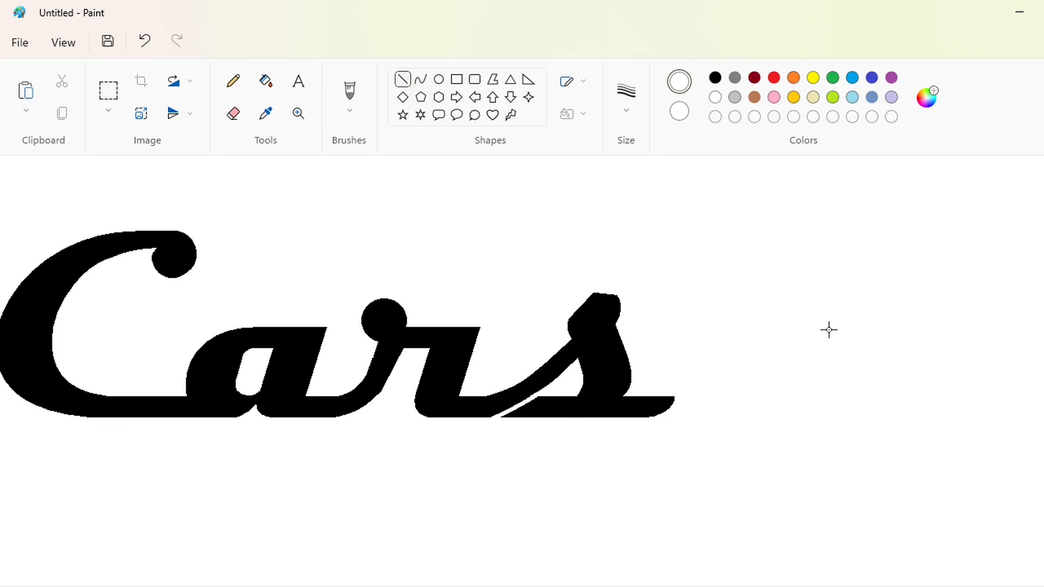
Step: Widen the white gap below the s's connecting stroke with a diagonal line and fill the lettering purple
{"action": "mouse_move", "coordinate": [544, 393]}
{"action": "left_mouse_down"}
{"action": "mouse_move", "coordinate": [501, 447]}
{"action": "mouse_move", "coordinate": [484, 437]}
{"action": "left_mouse_up"}
{"action": "left_click", "coordinate": [269, 80]}
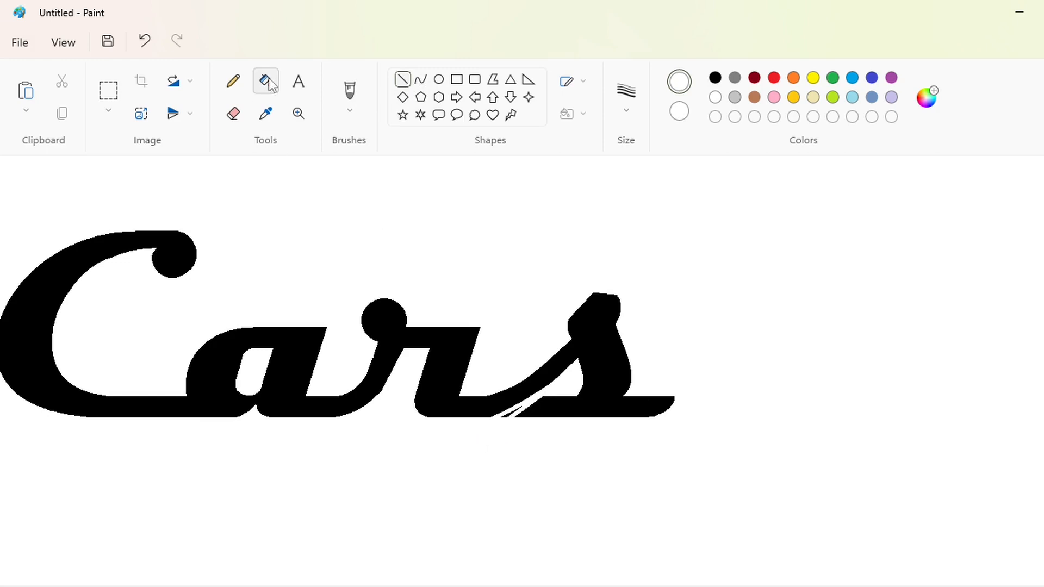
{"action": "left_click", "coordinate": [270, 84]}
{"action": "left_click", "coordinate": [234, 113]}
{"action": "left_click", "coordinate": [266, 81]}
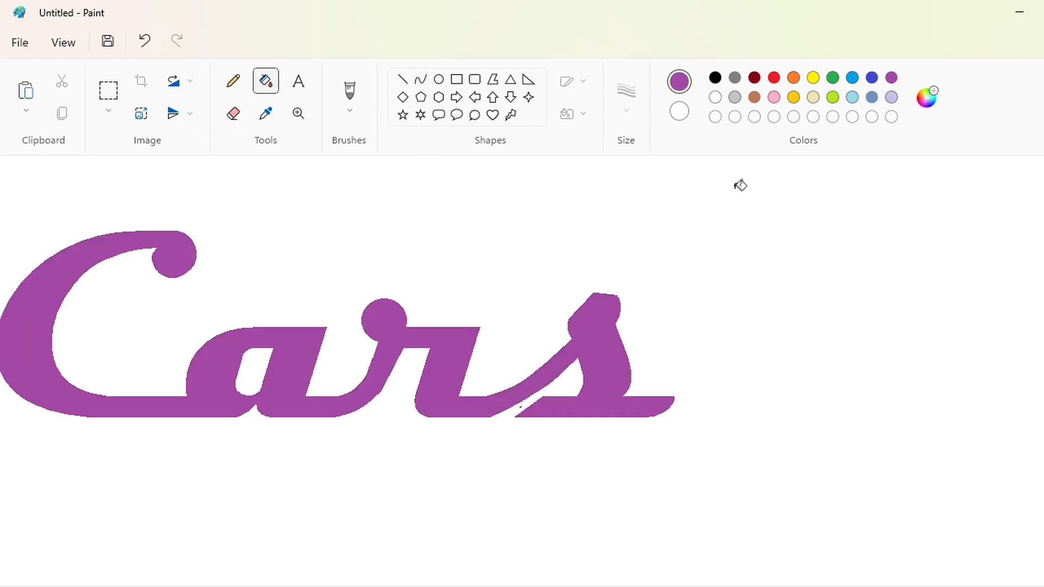
Step: Refill the background black and back to white, and fill the Cars lettering black
{"action": "left_click", "coordinate": [715, 79]}
{"action": "left_click", "coordinate": [793, 281]}
{"action": "left_click", "coordinate": [715, 97]}
{"action": "left_click", "coordinate": [783, 261]}
{"action": "left_click", "coordinate": [715, 80]}
{"action": "left_click", "coordinate": [599, 343]}
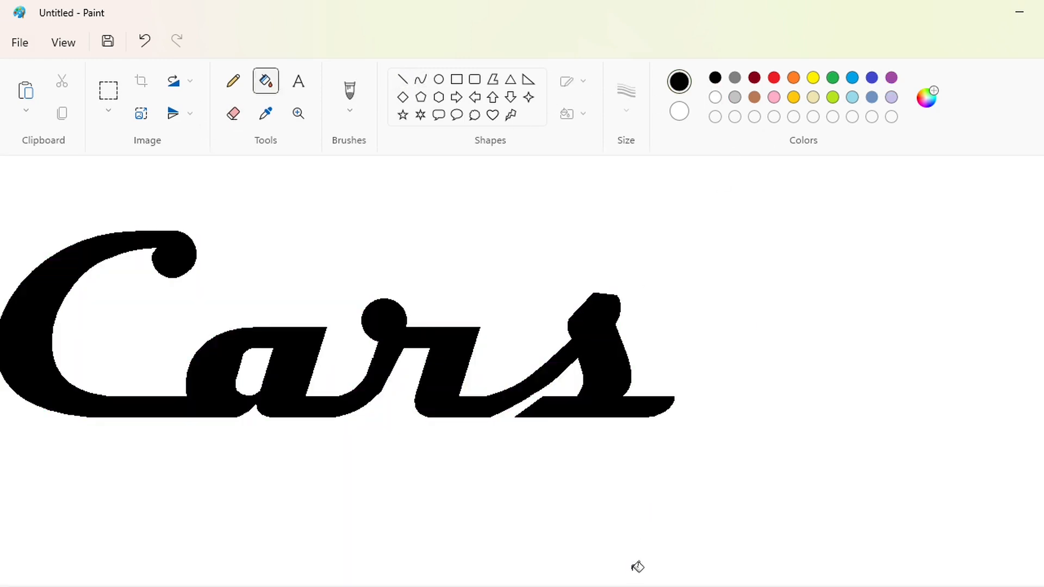
Step: Select a rectangular area around the whole Cars lettering and copy it
{"action": "scroll", "coordinate": [638, 567], "scroll_direction": "left", "scroll_amount": 3}
{"action": "scroll", "coordinate": [189, 240], "scroll_direction": "down", "scroll_amount": 1}
{"action": "left_click", "coordinate": [108, 91]}
{"action": "left_click_drag", "start_coordinate": [168, 240], "coordinate": [781, 531]}
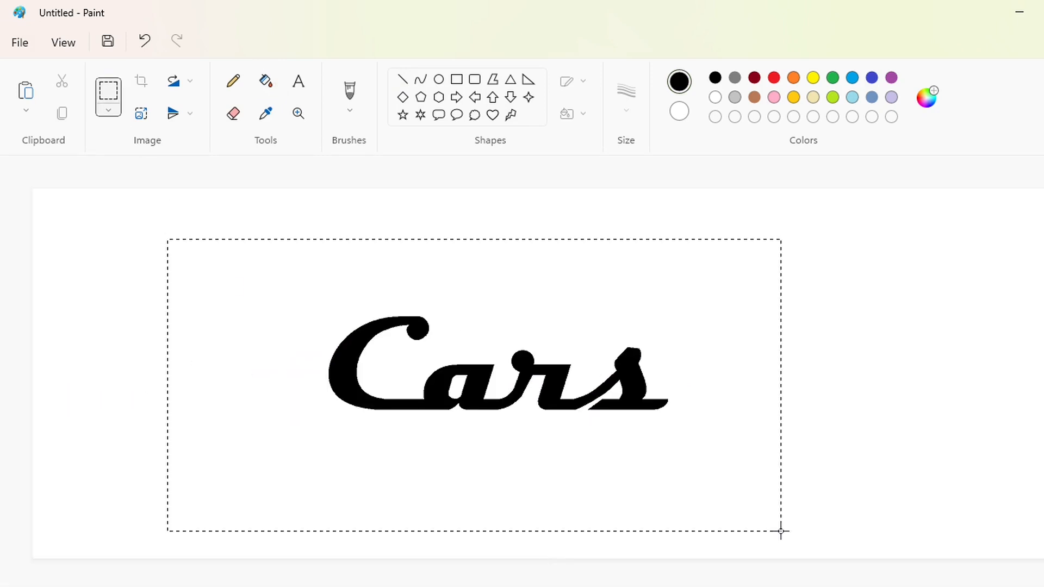
{"action": "key", "text": "ctrl+c"}
Step: Blank out the original lettering with white fill, paste the copy in its place and flatten it vertically
{"action": "left_click", "coordinate": [266, 81]}
{"action": "left_click", "coordinate": [715, 97]}
{"action": "left_click", "coordinate": [560, 371]}
{"action": "key", "text": "ctrl+v"}
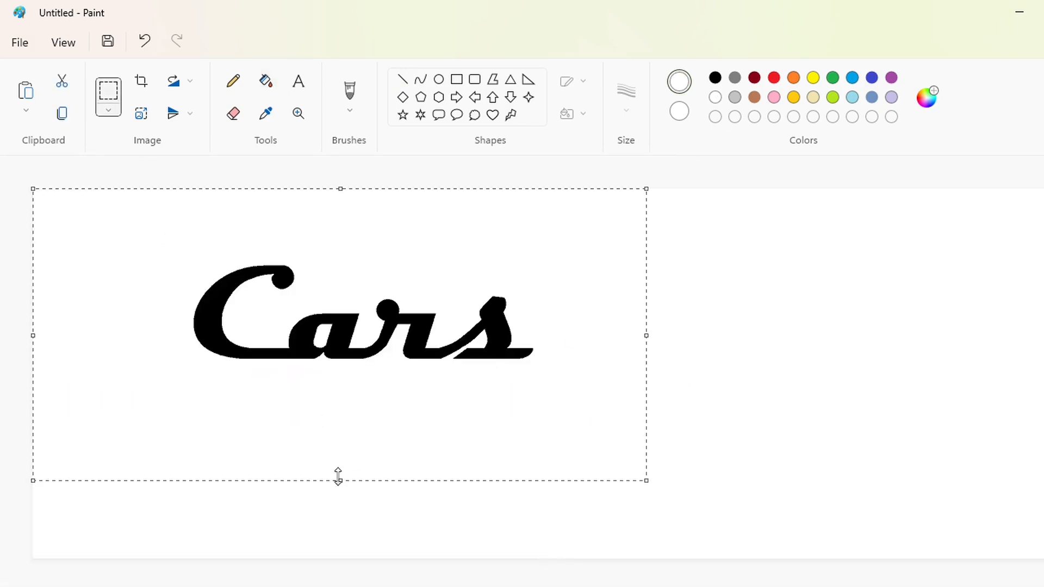
{"action": "left_click_drag", "start_coordinate": [353, 328], "coordinate": [492, 401]}
{"action": "left_click", "coordinate": [892, 394]}
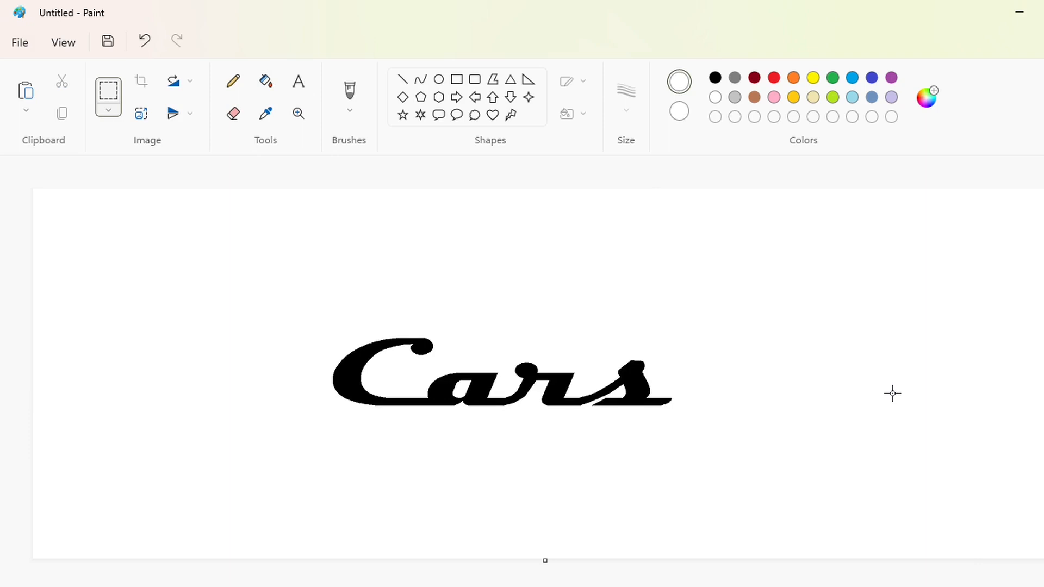
Step: Copy the flattened lettering and widen the canvas to the right to about twice its width
{"action": "left_click_drag", "start_coordinate": [190, 250], "coordinate": [794, 523]}
{"action": "left_click", "coordinate": [956, 484]}
{"action": "left_click", "coordinate": [1002, 586]}
{"action": "left_click_drag", "start_coordinate": [545, 284], "coordinate": [1043, 284]}
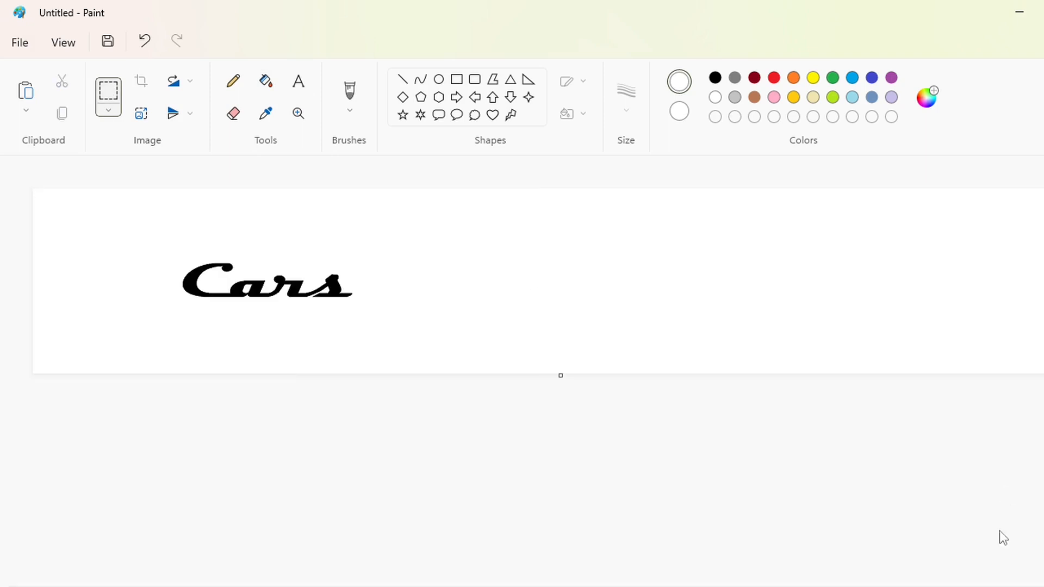
{"action": "left_click", "coordinate": [1002, 586]}
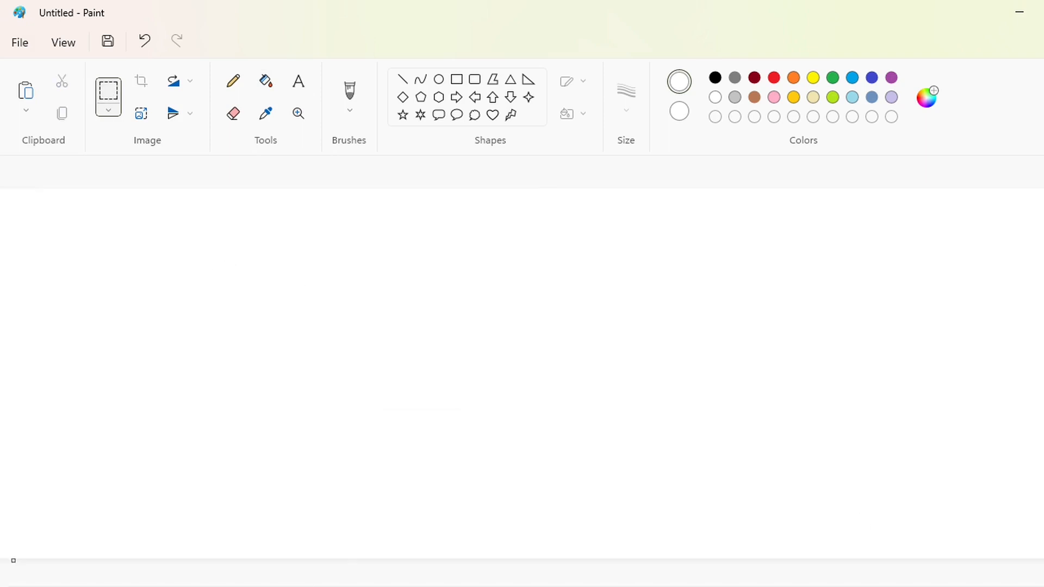
Step: Try a pasted flattened copy in the blank right half of the canvas, filled indigo blue
{"action": "key", "text": "ctrl+v"}
{"action": "left_click_drag", "start_coordinate": [383, 336], "coordinate": [580, 389]}
{"action": "left_click", "coordinate": [892, 402]}
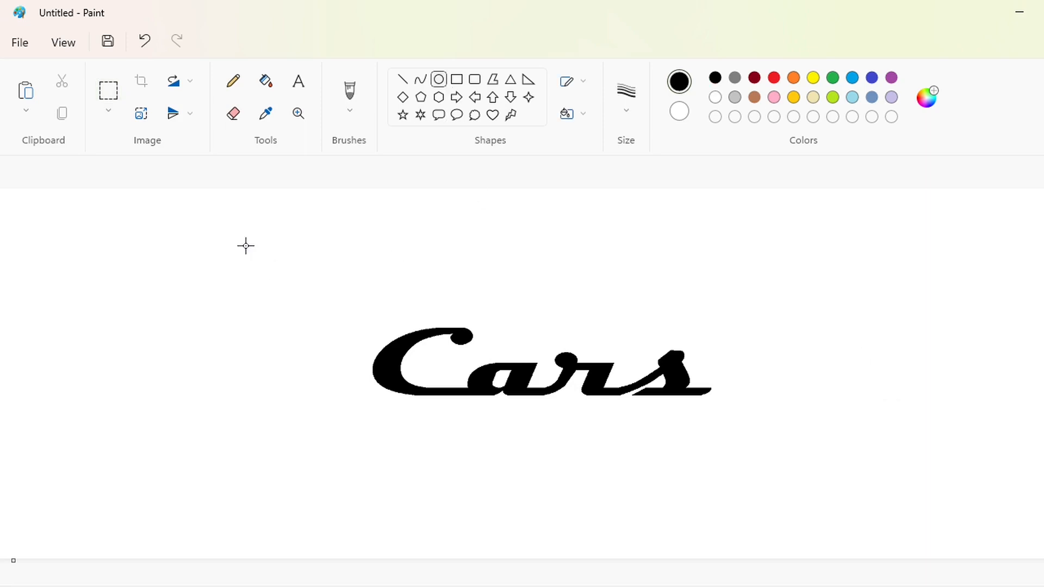
{"action": "left_click", "coordinate": [265, 80]}
{"action": "left_click", "coordinate": [892, 78]}
{"action": "left_click", "coordinate": [685, 367]}
{"action": "left_click", "coordinate": [681, 373]}
{"action": "left_click", "coordinate": [438, 79]}
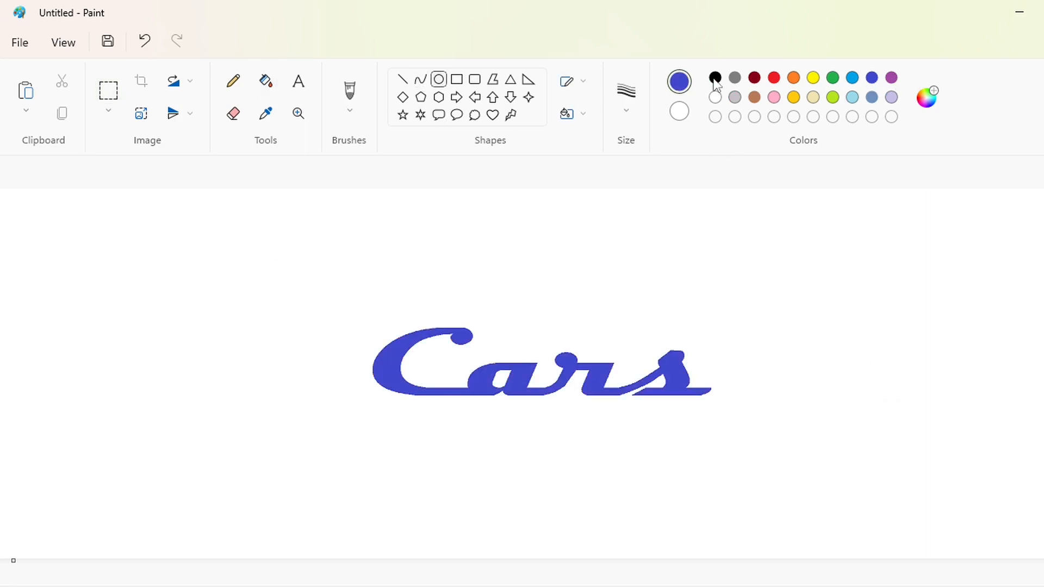
Step: Try a wide, flat black ellipse over the upper part of the blue lettering, narrowing it and adjusting its vertical position
{"action": "left_click", "coordinate": [715, 78]}
{"action": "mouse_move", "coordinate": [268, 284]}
{"action": "left_mouse_down"}
{"action": "mouse_move", "coordinate": [976, 367]}
{"action": "mouse_move", "coordinate": [978, 347]}
{"action": "left_mouse_up"}
{"action": "left_click_drag", "start_coordinate": [615, 314], "coordinate": [561, 378]}
{"action": "left_click_drag", "start_coordinate": [214, 380], "coordinate": [441, 380]}
{"action": "left_click_drag", "start_coordinate": [693, 381], "coordinate": [560, 368]}
{"action": "key", "text": "Up"}
{"action": "key", "text": "Up"}
{"action": "key", "text": "Up"}
{"action": "key", "text": "Up"}
{"action": "key", "text": "Up"}
{"action": "key", "text": "Up"}
{"action": "key", "text": "Up"}
{"action": "key", "text": "Up"}
{"action": "key", "text": "Up"}
{"action": "key", "text": "Up"}
{"action": "key", "text": "Up"}
{"action": "key", "text": "Up"}
{"action": "key", "text": "Up"}
{"action": "key", "text": "Up"}
{"action": "key", "text": "Up"}
{"action": "key", "text": "Up"}
{"action": "key", "text": "Up"}
{"action": "key", "text": "Up"}
{"action": "key", "text": "Up"}
{"action": "key", "text": "Up"}
{"action": "key", "text": "Down"}
{"action": "key", "text": "Down"}
{"action": "key", "text": "Down"}
{"action": "key", "text": "Down"}
{"action": "key", "text": "Down"}
{"action": "key", "text": "Down"}
{"action": "key", "text": "Down"}
{"action": "key", "text": "Down"}
{"action": "key", "text": "Down"}
{"action": "key", "text": "Down"}
{"action": "key", "text": "Down"}
{"action": "key", "text": "Down"}
{"action": "key", "text": "Down"}
{"action": "key", "text": "Down"}
{"action": "key", "text": "Down"}
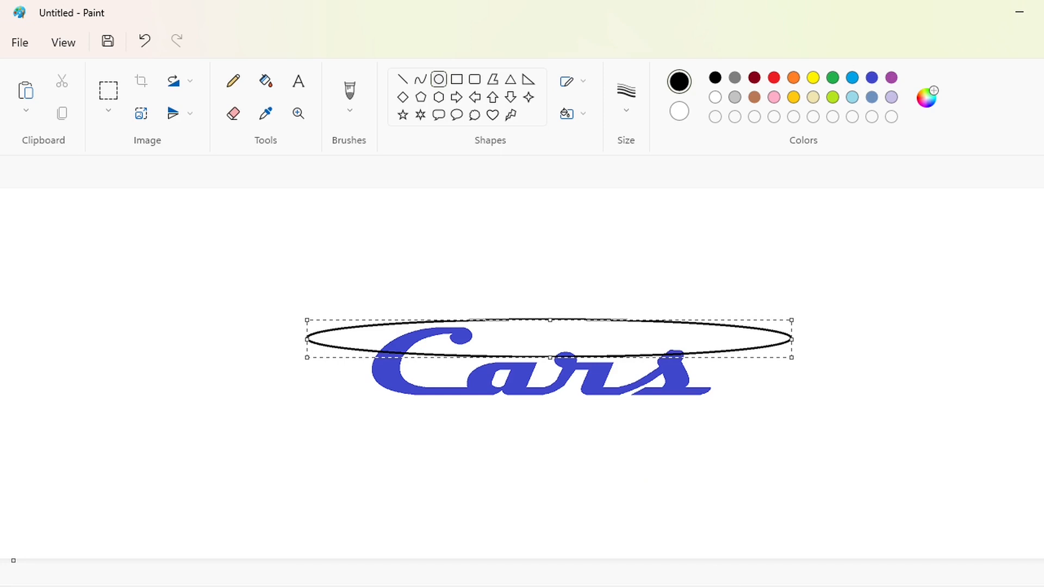
Step: Try another pasted flattened copy above and to the right of the flattened black lettering
{"action": "scroll", "coordinate": [485, 466], "scroll_direction": "left", "scroll_amount": 10}
{"action": "key", "text": "ctrl+v"}
{"action": "left_click_drag", "start_coordinate": [310, 321], "coordinate": [531, 287]}
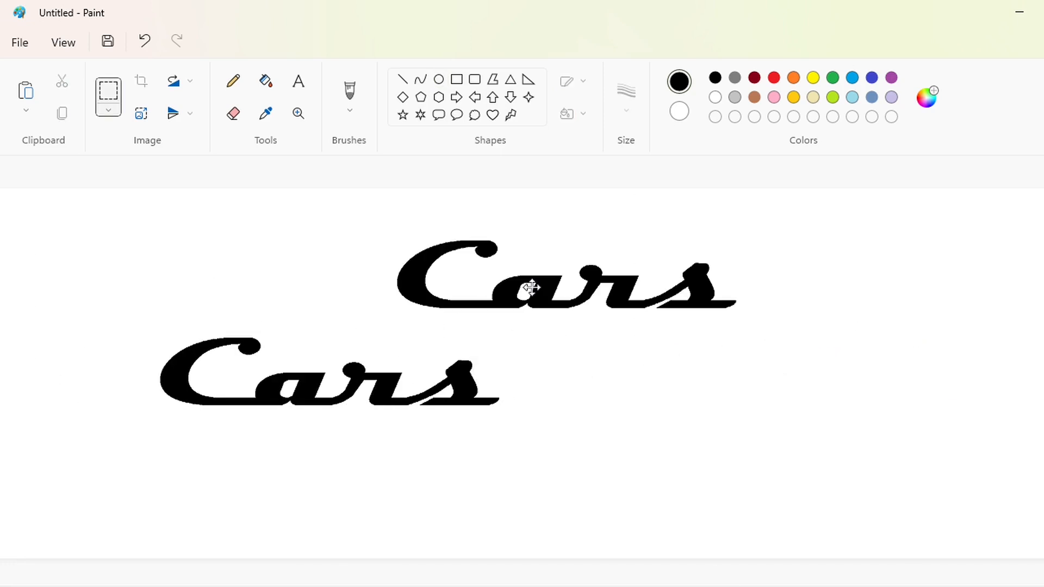
Step: Step back through the edits to restore the original taller black lettering on the widened canvas
{"action": "key", "text": "ctrl+z"}
{"action": "key", "text": "ctrl+z"}
{"action": "key", "text": "ctrl+z"}
{"action": "key", "text": "ctrl+z"}
{"action": "key", "text": "ctrl+z"}
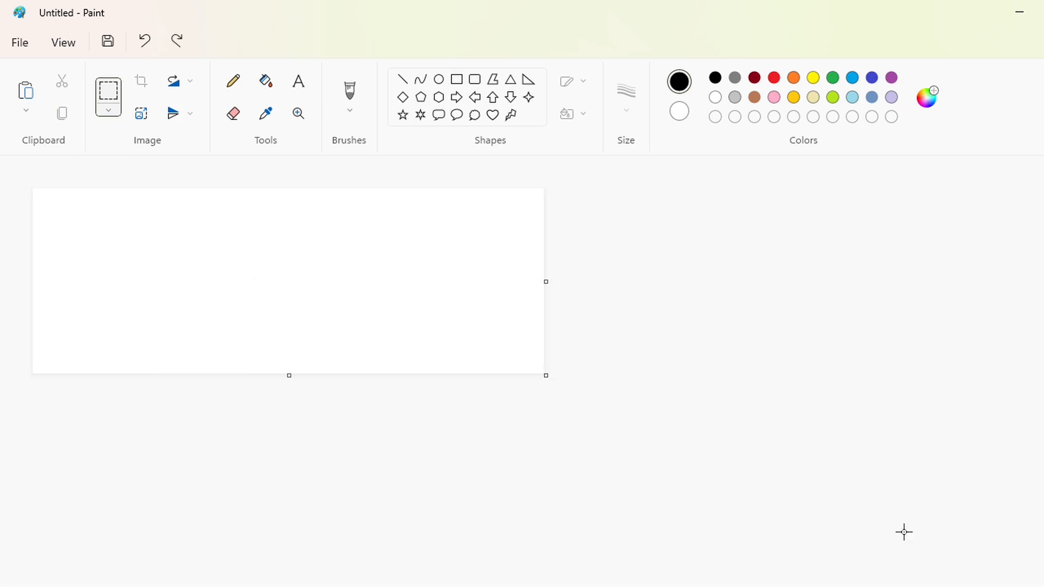
{"action": "key", "text": "ctrl+y"}
{"action": "key", "text": "ctrl+y"}
{"action": "key", "text": "ctrl+y"}
{"action": "key", "text": "ctrl+y"}
{"action": "key", "text": "ctrl+y"}
{"action": "key", "text": "ctrl+y"}
{"action": "key", "text": "ctrl+y"}
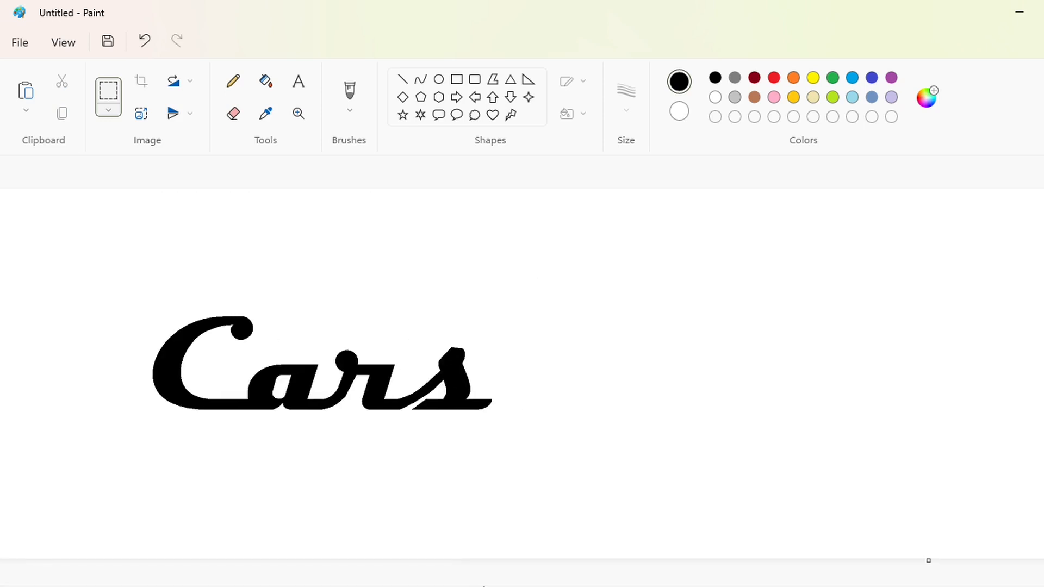
Step: Place the flattened copy in the canvas's empty right half and fill it indigo blue
{"action": "left_click_drag", "start_coordinate": [547, 355], "coordinate": [564, 350]}
{"action": "left_click", "coordinate": [953, 368]}
{"action": "left_click", "coordinate": [266, 81]}
{"action": "left_click", "coordinate": [872, 78]}
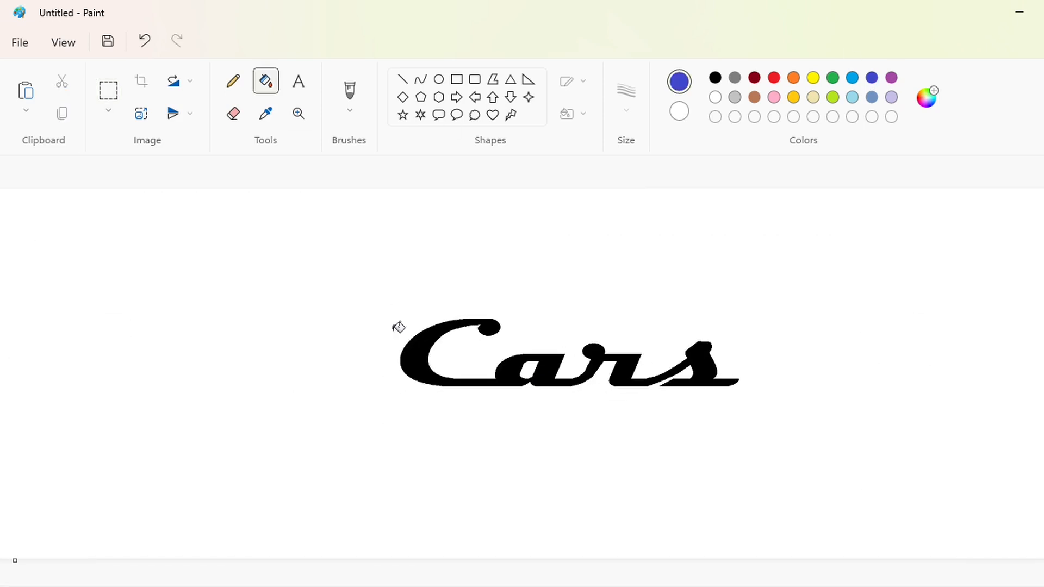
{"action": "left_click", "coordinate": [413, 355]}
Step: Draw a wide, flat black ellipse outline across the blue flattened lettering, extending past both ends, and shift it left
{"action": "left_click", "coordinate": [438, 79]}
{"action": "left_click", "coordinate": [715, 77]}
{"action": "left_click_drag", "start_coordinate": [284, 329], "coordinate": [955, 359]}
{"action": "key", "text": "Left"}
{"action": "key", "text": "Left"}
{"action": "key", "text": "Left"}
{"action": "key", "text": "Left"}
{"action": "key", "text": "Left"}
{"action": "key", "text": "Left"}
{"action": "key", "text": "Left"}
{"action": "key", "text": "Left"}
{"action": "key", "text": "Left"}
{"action": "key", "text": "Left"}
{"action": "key", "text": "Left"}
{"action": "key", "text": "Left"}
{"action": "key", "text": "Left"}
{"action": "key", "text": "Left"}
{"action": "key", "text": "Left"}
{"action": "key", "text": "Left"}
{"action": "key", "text": "Left"}
{"action": "key", "text": "Left"}
{"action": "key", "text": "Left"}
{"action": "key", "text": "Left"}
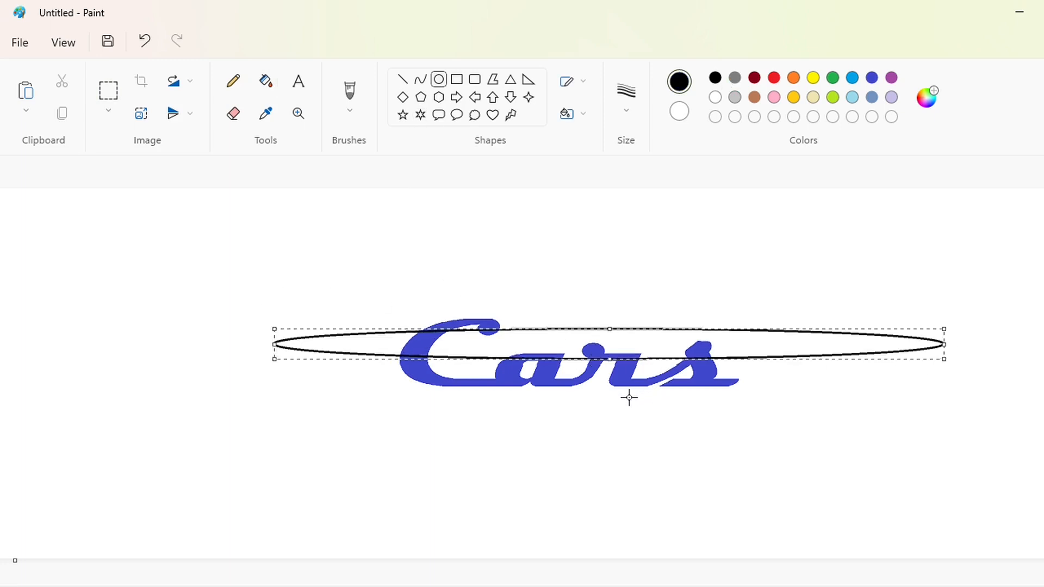
Step: Raise the ellipse over the upper part of the blue lettering and make it slightly taller
{"action": "key", "text": "Up"}
{"action": "key", "text": "Up"}
{"action": "key", "text": "Up"}
{"action": "key", "text": "Up"}
{"action": "key", "text": "Up"}
{"action": "key", "text": "Up"}
{"action": "key", "text": "Up"}
{"action": "key", "text": "Up"}
{"action": "key", "text": "Up"}
{"action": "key", "text": "Up"}
{"action": "key", "text": "Up"}
{"action": "key", "text": "Up"}
{"action": "key", "text": "Up"}
{"action": "key", "text": "Up"}
{"action": "key", "text": "Up"}
{"action": "key", "text": "Up"}
{"action": "left_click_drag", "start_coordinate": [587, 332], "coordinate": [587, 343]}
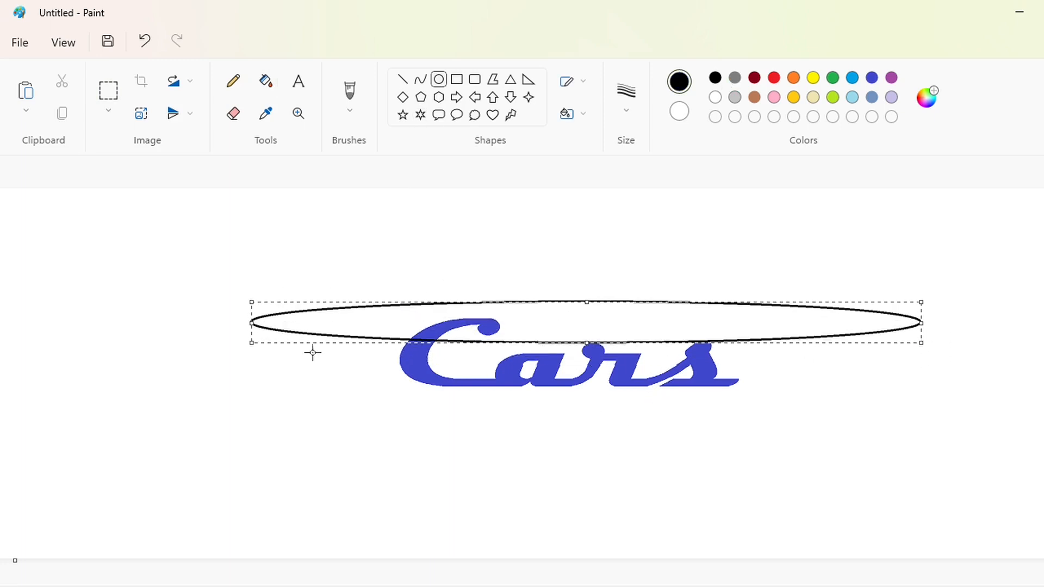
Step: Narrow the ellipse from its left side, shift it left and reduce its height
{"action": "left_click_drag", "start_coordinate": [252, 322], "coordinate": [498, 337]}
{"action": "key", "text": "Left"}
{"action": "key", "text": "Left"}
{"action": "key", "text": "Left"}
{"action": "key", "text": "Left"}
{"action": "key", "text": "Left"}
{"action": "key", "text": "Left"}
{"action": "key", "text": "Left"}
{"action": "key", "text": "Left"}
{"action": "key", "text": "Left"}
{"action": "key", "text": "Left"}
{"action": "key", "text": "Left"}
{"action": "key", "text": "Left"}
{"action": "key", "text": "Left"}
{"action": "key", "text": "Left"}
{"action": "key", "text": "Left"}
{"action": "key", "text": "Left"}
{"action": "key", "text": "Left"}
{"action": "key", "text": "Left"}
{"action": "key", "text": "Left"}
{"action": "key", "text": "Left"}
{"action": "left_click_drag", "start_coordinate": [574, 344], "coordinate": [568, 305]}
Step: Adjust the ellipse's height position and width so it sits centred across the top of the blue lettering's C
{"action": "key", "text": "Down"}
{"action": "key", "text": "Down"}
{"action": "key", "text": "Down"}
{"action": "key", "text": "Down"}
{"action": "key", "text": "Down"}
{"action": "key", "text": "Down"}
{"action": "key", "text": "Down"}
{"action": "key", "text": "Down"}
{"action": "key", "text": "Down"}
{"action": "key", "text": "Down"}
{"action": "key", "text": "Down"}
{"action": "key", "text": "Down"}
{"action": "key", "text": "Down"}
{"action": "key", "text": "Down"}
{"action": "key", "text": "Down"}
{"action": "key", "text": "Down"}
{"action": "key", "text": "Down"}
{"action": "left_click_drag", "start_coordinate": [782, 324], "coordinate": [827, 321]}
{"action": "key", "text": "Left"}
{"action": "key", "text": "Left"}
{"action": "key", "text": "Left"}
{"action": "key", "text": "Left"}
{"action": "key", "text": "Left"}
{"action": "key", "text": "Left"}
{"action": "key", "text": "Left"}
{"action": "key", "text": "Left"}
{"action": "key", "text": "Left"}
{"action": "key", "text": "Left"}
{"action": "key", "text": "Left"}
{"action": "key", "text": "Left"}
{"action": "key", "text": "Left"}
{"action": "key", "text": "Left"}
{"action": "key", "text": "Left"}
{"action": "key", "text": "Left"}
{"action": "key", "text": "Left"}
{"action": "key", "text": "Left"}
{"action": "key", "text": "Left"}
{"action": "key", "text": "Left"}
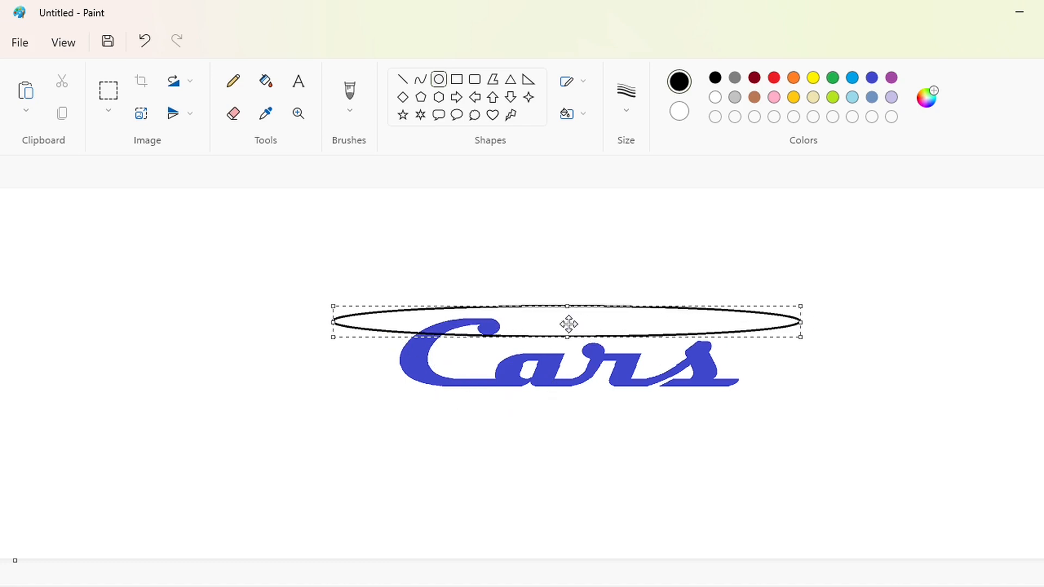
Step: Move the ellipse straight up into the blank space above the blue lettering
{"action": "key", "text": "Up"}
{"action": "key", "text": "Up"}
{"action": "key", "text": "Up"}
{"action": "key", "text": "Up"}
{"action": "key", "text": "Up"}
{"action": "key", "text": "Up"}
{"action": "key", "text": "Up"}
{"action": "key", "text": "Up"}
{"action": "key", "text": "Up"}
{"action": "key", "text": "Up"}
{"action": "key", "text": "Up"}
{"action": "key", "text": "Up"}
{"action": "key", "text": "Up"}
{"action": "key", "text": "Up"}
{"action": "key", "text": "Up"}
{"action": "key", "text": "Up"}
{"action": "key", "text": "Up"}
{"action": "key", "text": "Up"}
{"action": "key", "text": "Up"}
{"action": "key", "text": "Up"}
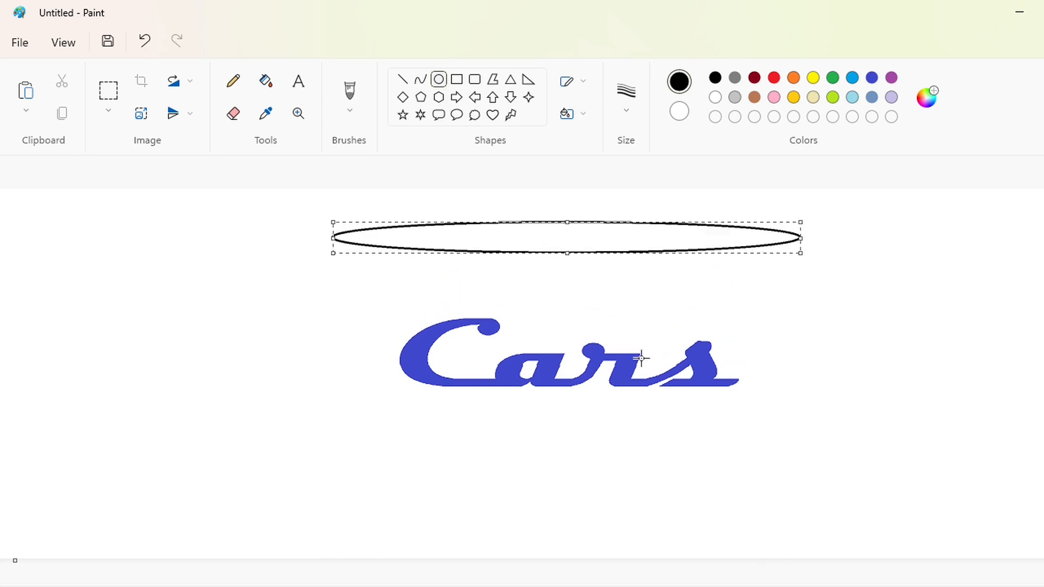
Step: Lower the ellipse until it crosses the top of the blue lettering's C, and place it there
{"action": "key", "text": "Down"}
{"action": "key", "text": "Down"}
{"action": "key", "text": "Down"}
{"action": "key", "text": "Down"}
{"action": "key", "text": "Down"}
{"action": "key", "text": "Down"}
{"action": "key", "text": "Down"}
{"action": "key", "text": "Down"}
{"action": "key", "text": "Down"}
{"action": "key", "text": "Down"}
{"action": "key", "text": "Down"}
{"action": "key", "text": "Down"}
{"action": "key", "text": "Down"}
{"action": "key", "text": "Down"}
{"action": "key", "text": "Down"}
{"action": "key", "text": "Down"}
{"action": "key", "text": "Down"}
{"action": "key", "text": "Down"}
{"action": "key", "text": "Down"}
{"action": "key", "text": "Down"}
{"action": "key", "text": "Up"}
{"action": "key", "text": "Up"}
{"action": "key", "text": "Up"}
{"action": "key", "text": "Up"}
{"action": "key", "text": "Up"}
{"action": "key", "text": "Up"}
{"action": "key", "text": "Up"}
{"action": "key", "text": "Up"}
{"action": "key", "text": "Up"}
{"action": "key", "text": "Up"}
{"action": "key", "text": "Up"}
{"action": "key", "text": "Up"}
{"action": "key", "text": "Up"}
{"action": "key", "text": "Up"}
{"action": "key", "text": "Up"}
{"action": "key", "text": "Up"}
{"action": "key", "text": "Up"}
{"action": "key", "text": "Up"}
{"action": "key", "text": "Up"}
{"action": "key", "text": "Up"}
{"action": "left_click", "coordinate": [637, 440]}
Step: Fill the blue lettering and the ellipse's lower half with white, leaving only the ellipse's upper arc
{"action": "left_click", "coordinate": [266, 81]}
{"action": "left_click", "coordinate": [715, 97]}
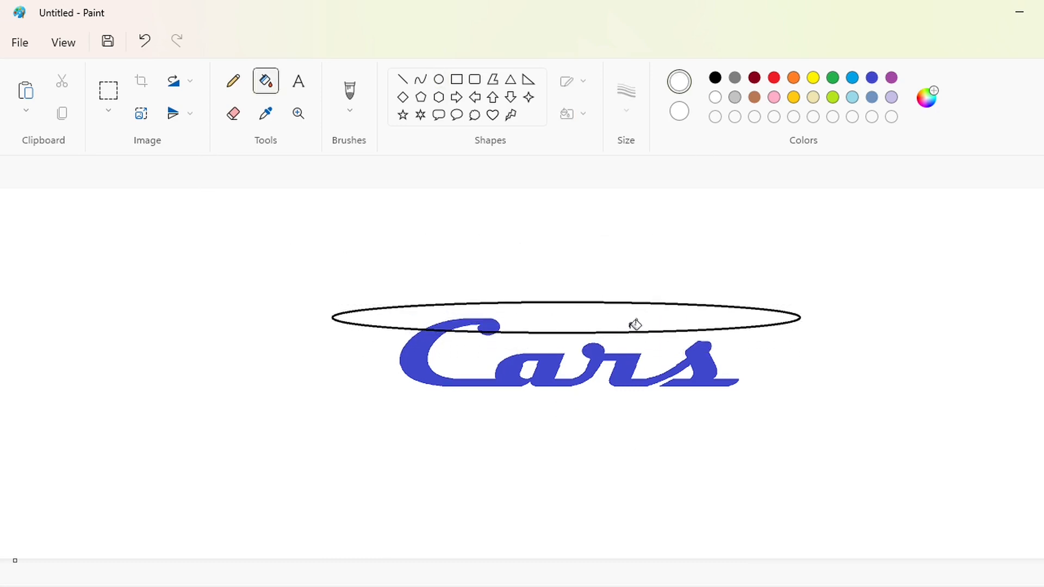
{"action": "left_click", "coordinate": [625, 367]}
{"action": "left_click", "coordinate": [487, 326]}
{"action": "left_click", "coordinate": [402, 79]}
{"action": "key", "text": "ctrl+z"}
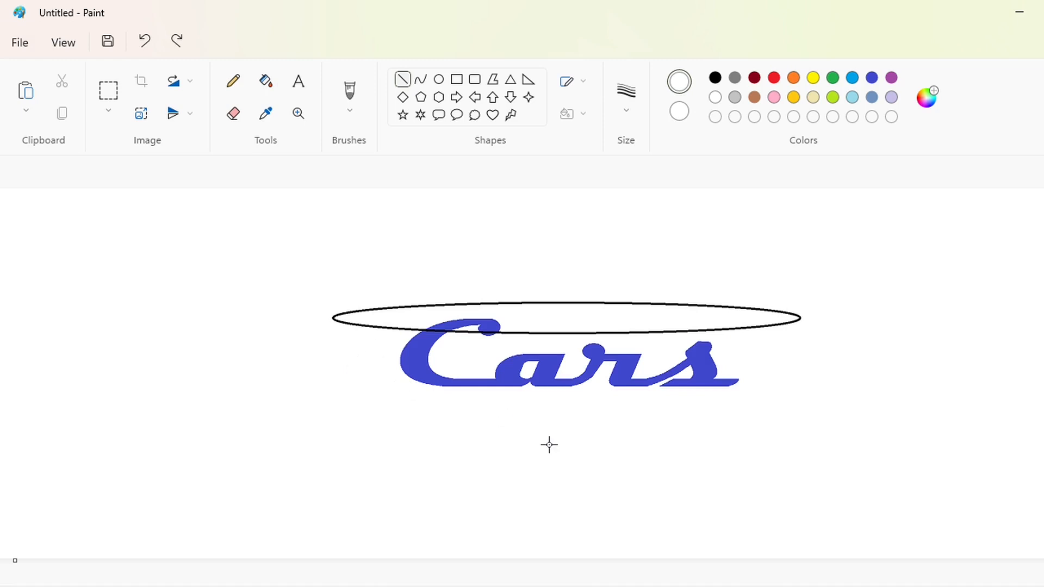
{"action": "key", "text": "ctrl+y"}
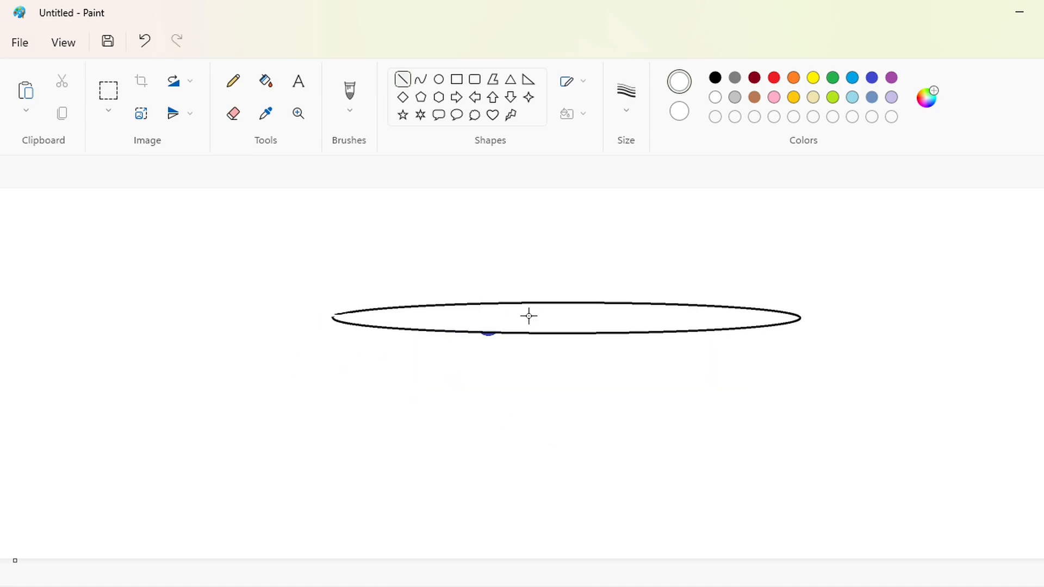
{"action": "key", "text": "ctrl+z"}
{"action": "left_click", "coordinate": [265, 82]}
{"action": "left_click", "coordinate": [488, 333]}
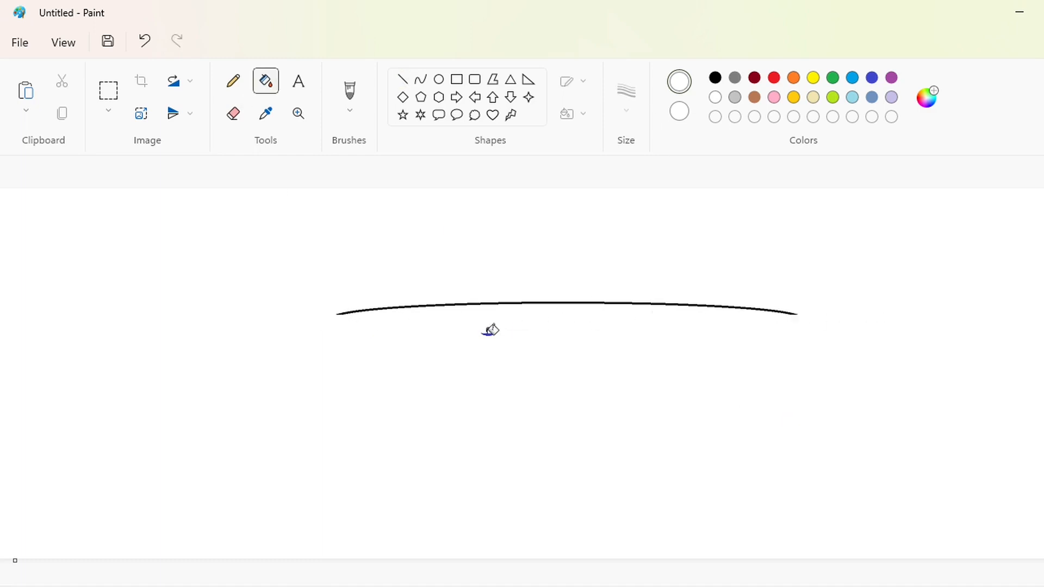
{"action": "scroll", "coordinate": [761, 391], "scroll_direction": "down", "scroll_amount": 1}
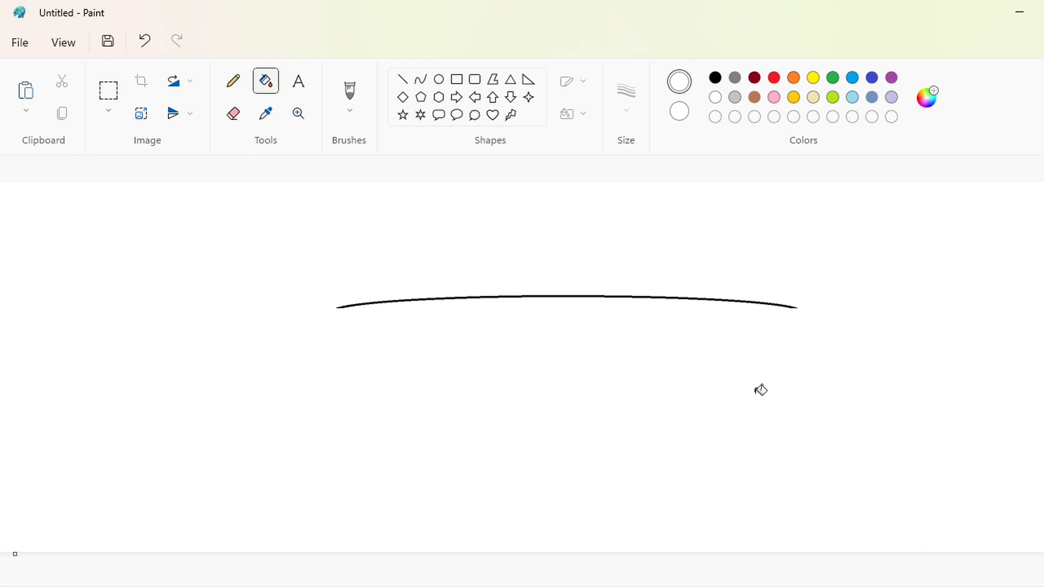
Step: Draw a vertical purple guide line through the middle of the arc and nudge it slightly right and down
{"action": "left_click", "coordinate": [403, 79]}
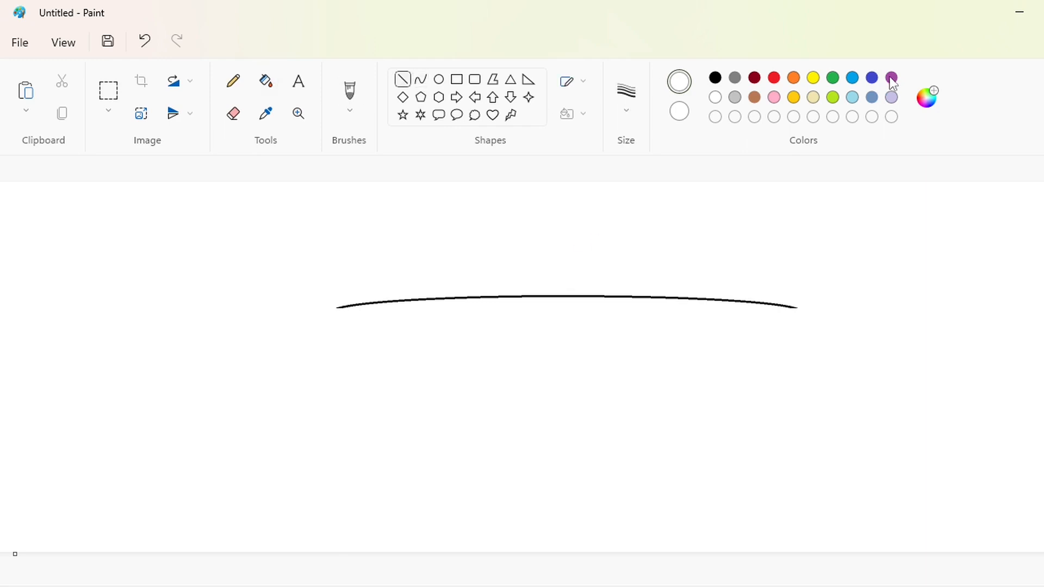
{"action": "left_click", "coordinate": [892, 77]}
{"action": "left_click_drag", "start_coordinate": [565, 542], "coordinate": [565, 195]}
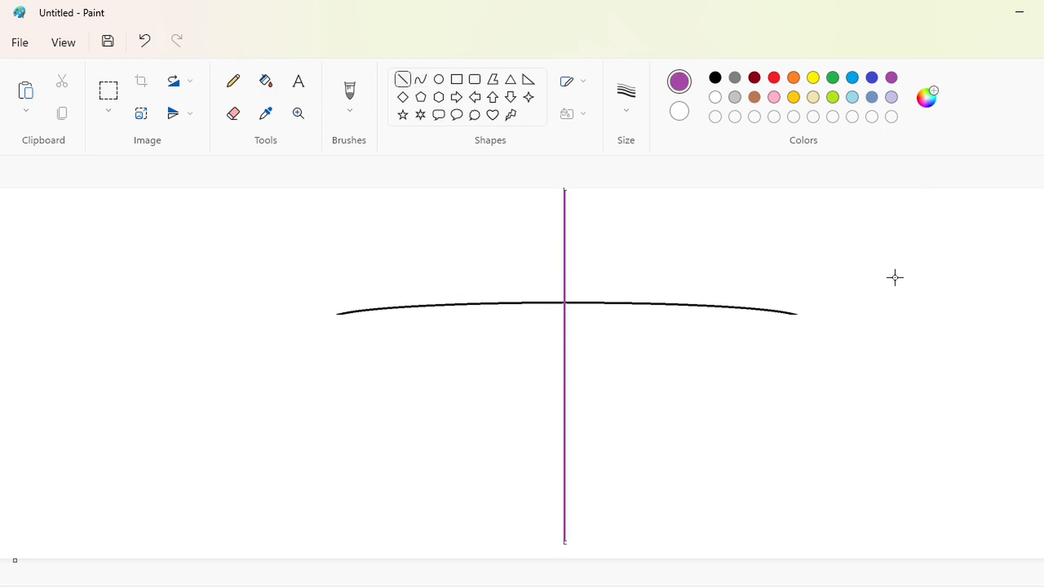
{"action": "key", "text": "Right"}
{"action": "key", "text": "Right"}
{"action": "key", "text": "Right"}
{"action": "key", "text": "Down"}
{"action": "key", "text": "Down"}
{"action": "key", "text": "Down"}
{"action": "left_click", "coordinate": [897, 310]}
Step: Try tracing the arc's left half with a thick black curve ending at the purple centre line, and undo it
{"action": "left_click", "coordinate": [420, 79]}
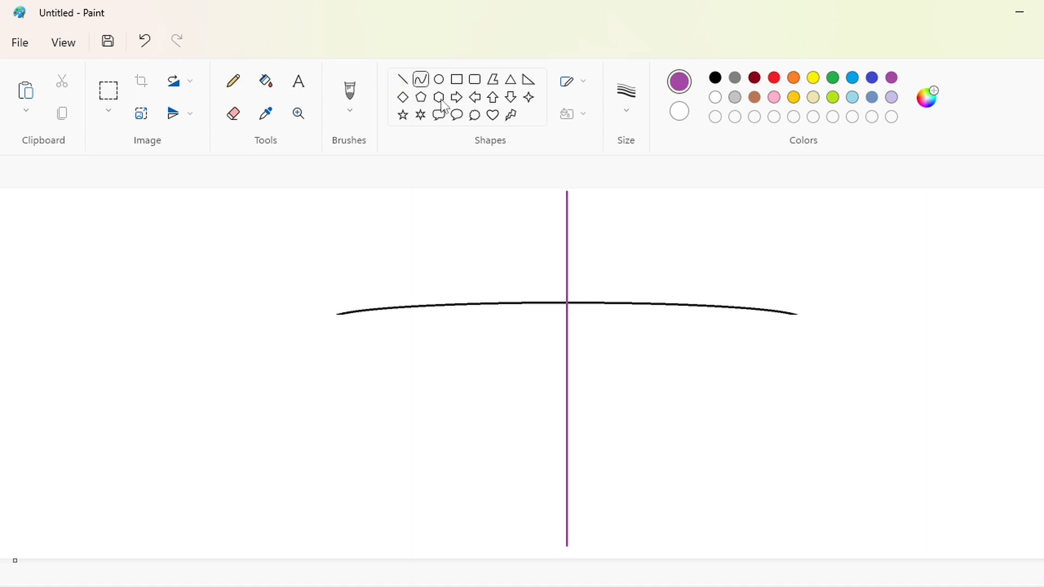
{"action": "key", "text": "ctrl+Page_Up"}
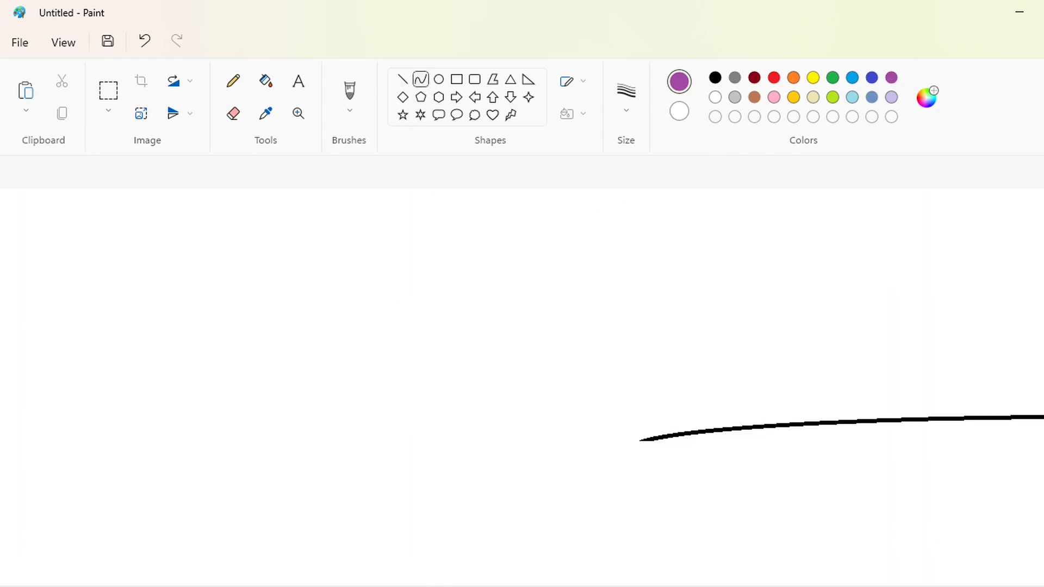
{"action": "scroll", "coordinate": [523, 381], "scroll_direction": "right", "scroll_amount": 5}
{"action": "left_click", "coordinate": [714, 78]}
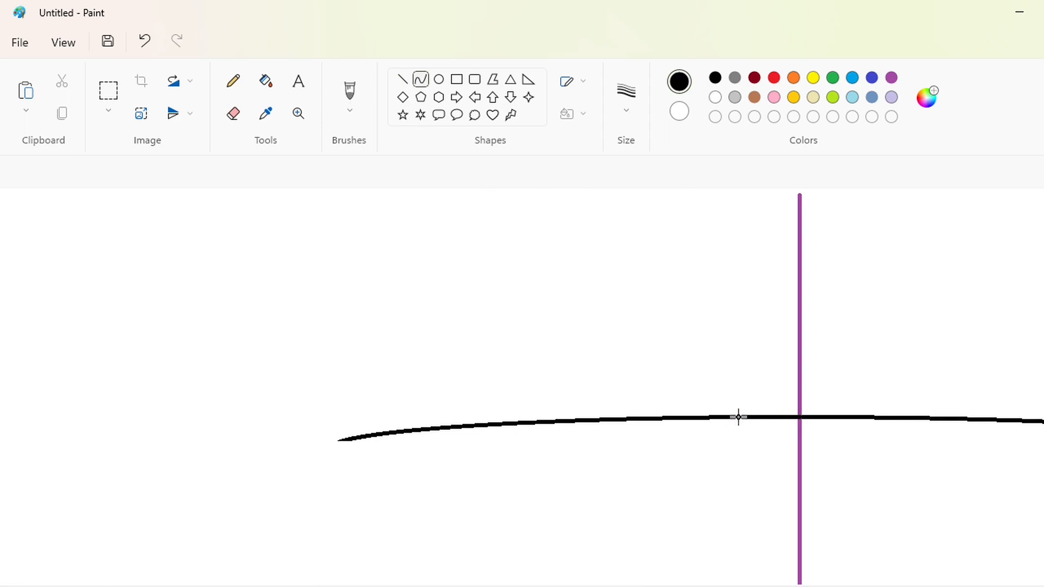
{"action": "left_click_drag", "start_coordinate": [739, 417], "coordinate": [598, 418]}
{"action": "key", "text": "ctrl+z"}
{"action": "left_click_drag", "start_coordinate": [362, 440], "coordinate": [799, 418]}
{"action": "left_click_drag", "start_coordinate": [501, 433], "coordinate": [518, 420]}
{"action": "left_click", "coordinate": [603, 415]}
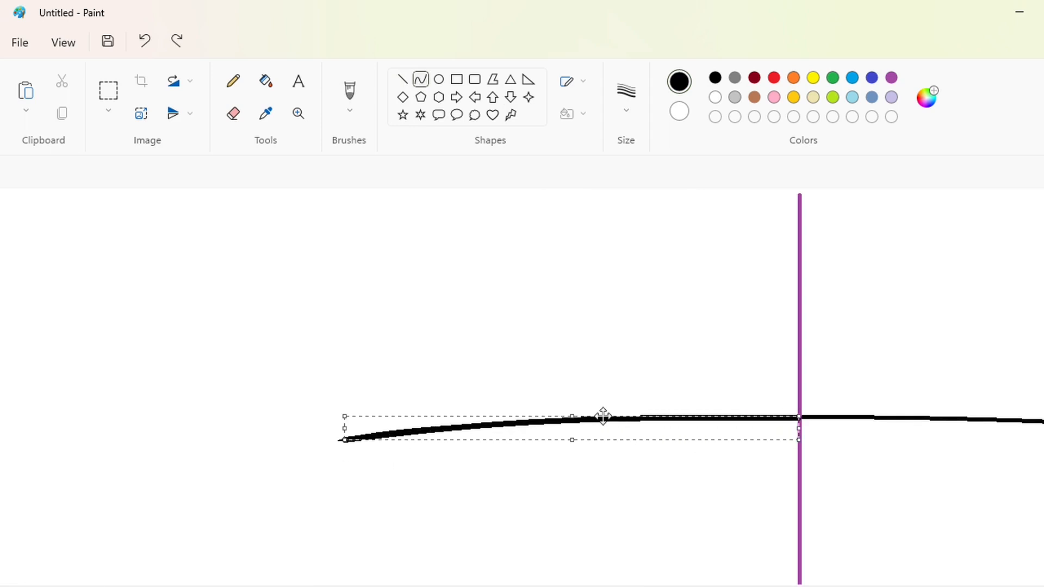
{"action": "left_click", "coordinate": [626, 91]}
{"action": "left_click", "coordinate": [601, 255]}
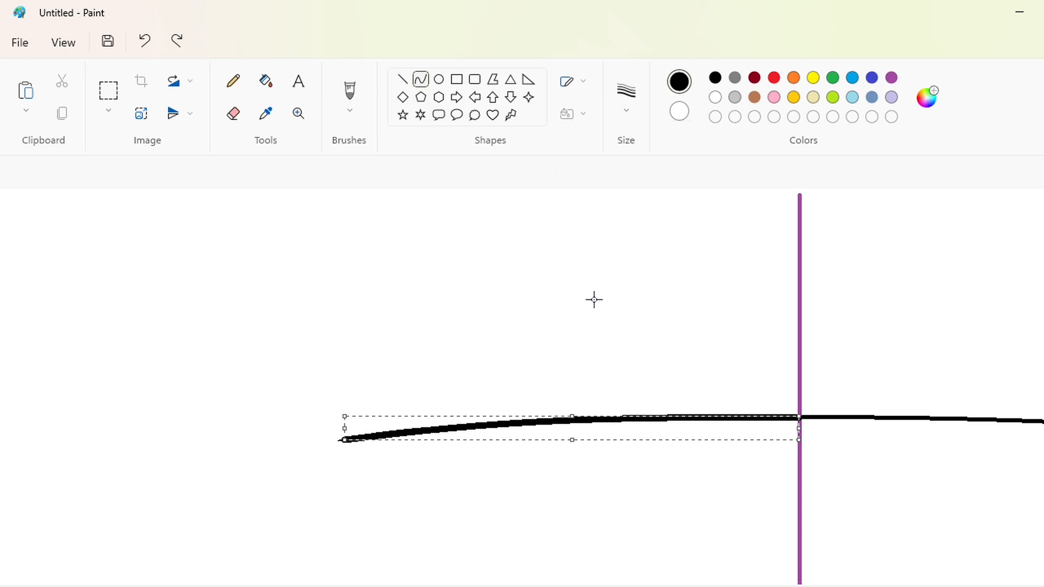
{"action": "left_click", "coordinate": [623, 325]}
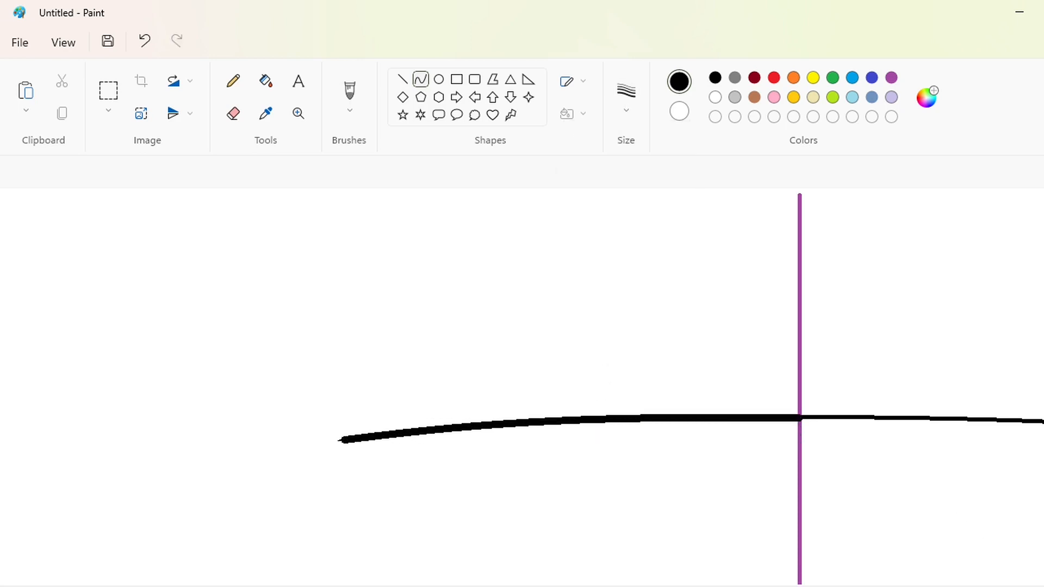
{"action": "scroll", "coordinate": [608, 376], "scroll_direction": "down", "scroll_amount": 1}
{"action": "scroll", "coordinate": [608, 375], "scroll_direction": "up", "scroll_amount": 1}
{"action": "key", "text": "ctrl+z"}
Step: Trace the arc's left half with a black curve ending at the purple centre line, and thicken it before placing it
{"action": "left_click", "coordinate": [626, 108]}
{"action": "left_click", "coordinate": [631, 217]}
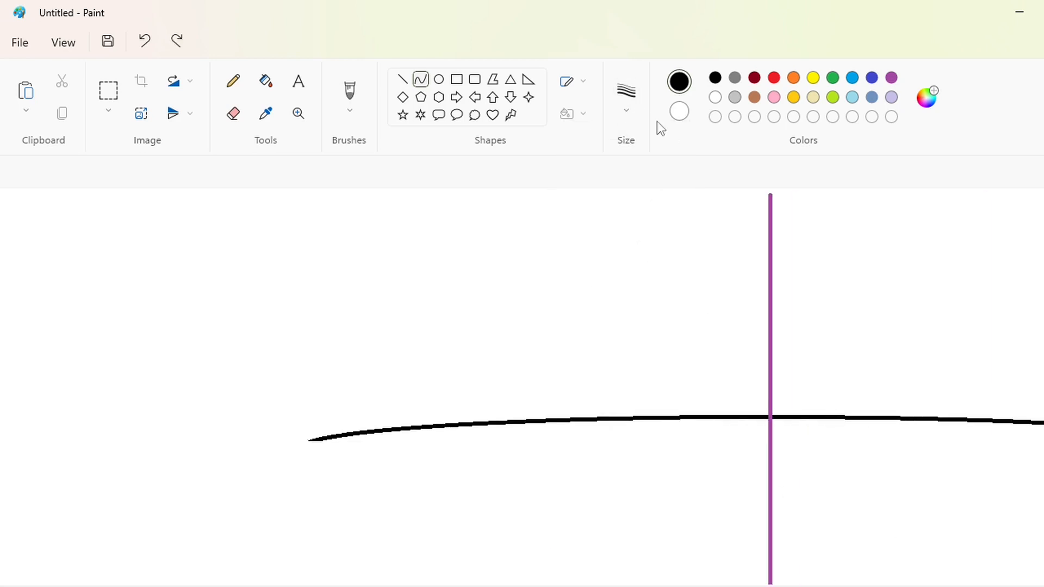
{"action": "left_click_drag", "start_coordinate": [360, 433], "coordinate": [770, 418]}
{"action": "left_click_drag", "start_coordinate": [571, 428], "coordinate": [581, 419]}
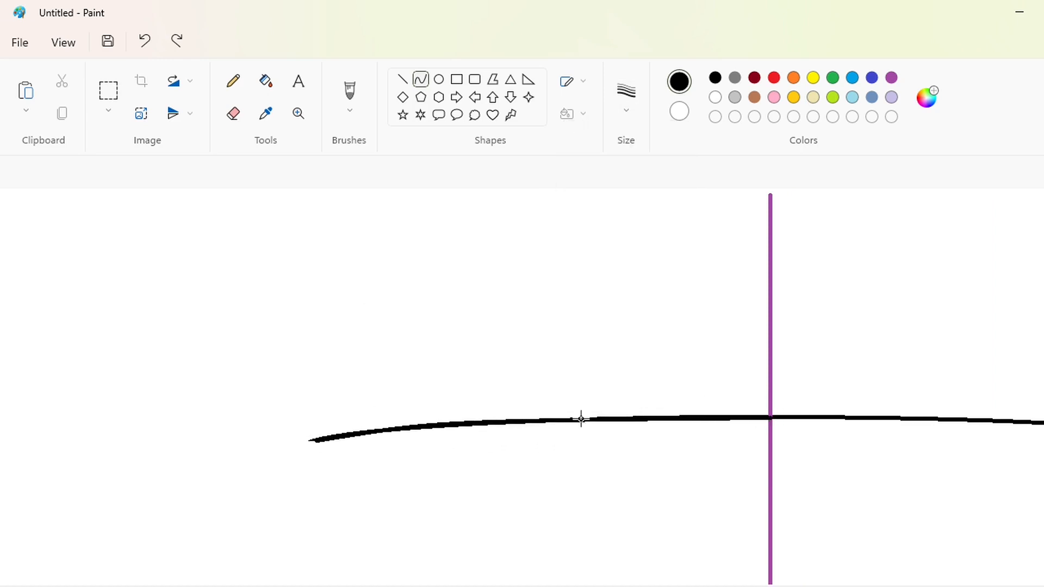
{"action": "left_click", "coordinate": [580, 418]}
{"action": "left_click", "coordinate": [634, 101]}
{"action": "left_click", "coordinate": [636, 254]}
{"action": "left_click", "coordinate": [819, 505]}
{"action": "scroll", "coordinate": [660, 405], "scroll_direction": "down", "scroll_amount": 2}
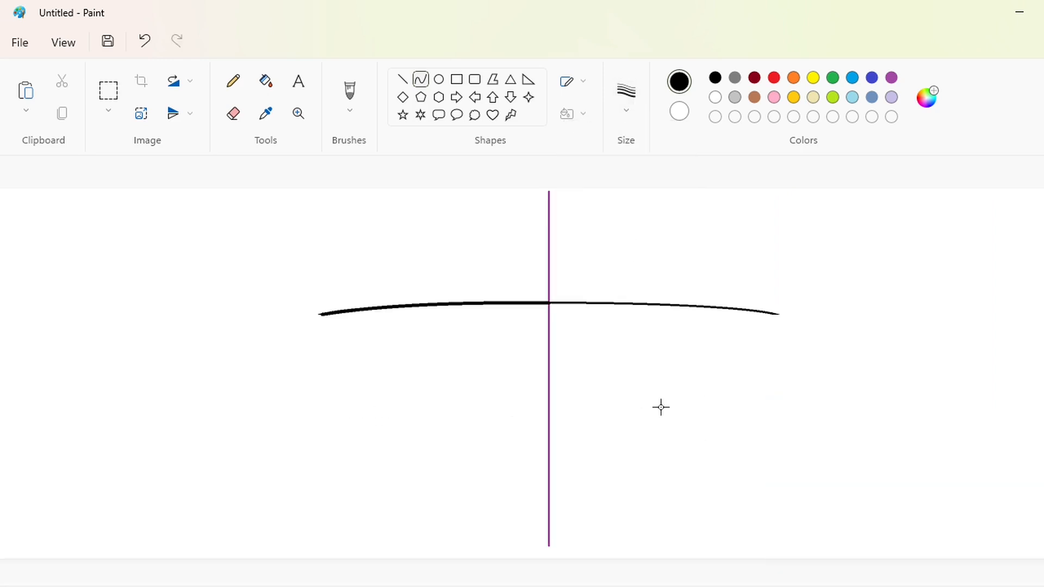
Step: Draw the outline's slanted left side in black, from the arc's left end down to a rounded lower corner
{"action": "left_click", "coordinate": [402, 79]}
{"action": "scroll", "coordinate": [610, 336], "scroll_direction": "up", "scroll_amount": 2}
{"action": "mouse_move", "coordinate": [611, 335]}
{"action": "left_mouse_down"}
{"action": "mouse_move", "coordinate": [676, 444]}
{"action": "mouse_move", "coordinate": [657, 442]}
{"action": "mouse_move", "coordinate": [703, 469]}
{"action": "mouse_move", "coordinate": [678, 455]}
{"action": "left_mouse_up"}
{"action": "scroll", "coordinate": [664, 450], "scroll_direction": "up", "scroll_amount": 2}
{"action": "scroll", "coordinate": [664, 449], "scroll_direction": "down", "scroll_amount": 2}
{"action": "left_click", "coordinate": [421, 79]}
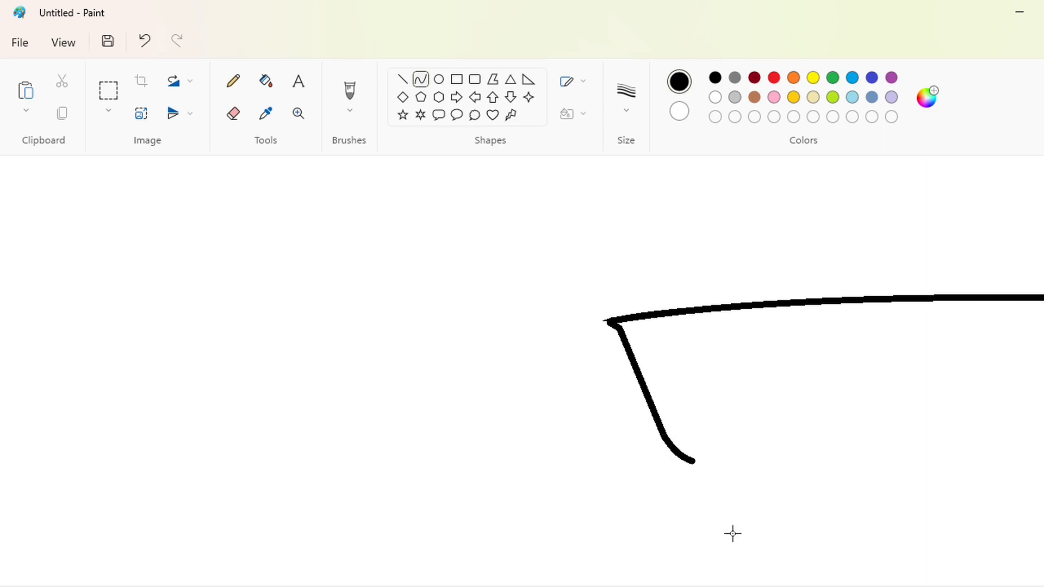
Step: Draw the outline's long sloping lower edge from the rounded corner, with a short steeper end crossing the purple centre line
{"action": "scroll", "coordinate": [732, 534], "scroll_direction": "right", "scroll_amount": 3}
{"action": "left_click", "coordinate": [403, 79]}
{"action": "mouse_move", "coordinate": [537, 463]}
{"action": "left_mouse_down"}
{"action": "mouse_move", "coordinate": [863, 515]}
{"action": "mouse_move", "coordinate": [921, 547]}
{"action": "left_mouse_up"}
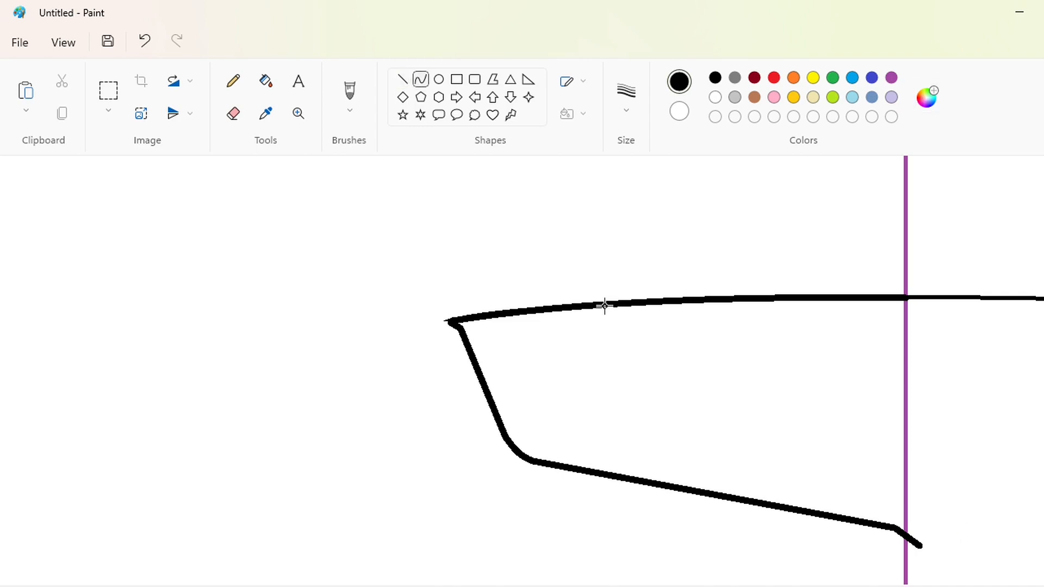
Step: Undo the trial diagonal line and draw a second vertical purple guide line just left of the outline
{"action": "scroll", "coordinate": [941, 426], "scroll_direction": "down", "scroll_amount": 4}
{"action": "scroll", "coordinate": [899, 523], "scroll_direction": "down", "scroll_amount": 3}
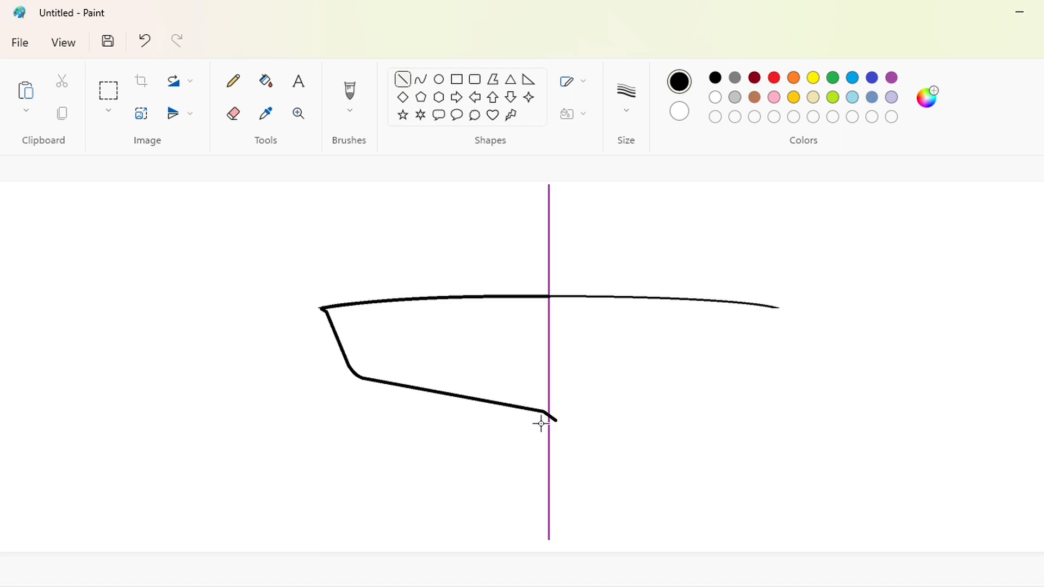
{"action": "left_click_drag", "start_coordinate": [548, 447], "coordinate": [302, 201]}
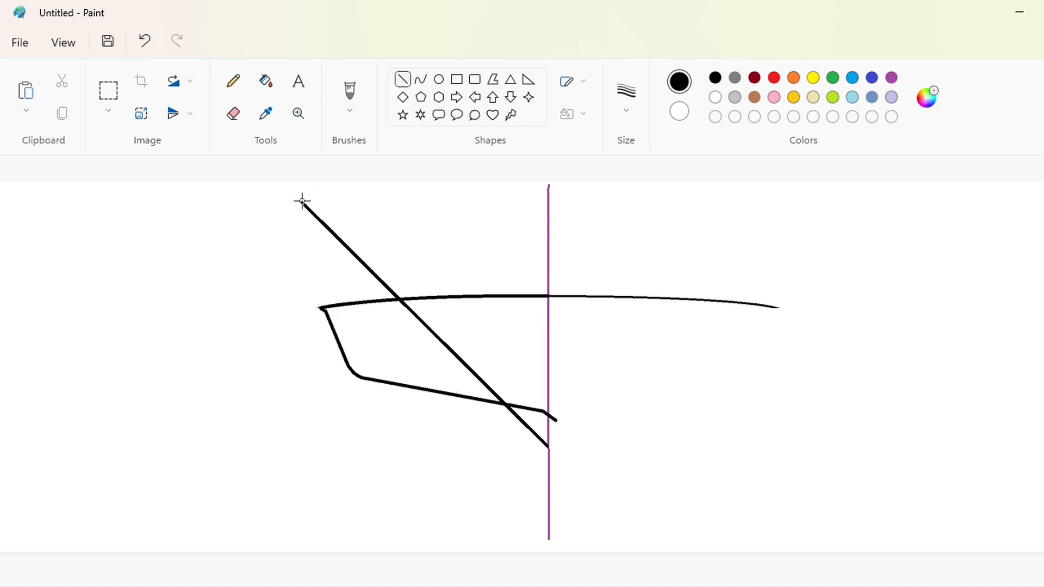
{"action": "key", "text": "ctrl+z"}
{"action": "left_click", "coordinate": [897, 77]}
{"action": "left_click_drag", "start_coordinate": [280, 506], "coordinate": [280, 181]}
Step: Draw two thick black diagonals from one point high on the left guide line to different heights on the centre guide line
{"action": "left_click", "coordinate": [714, 79]}
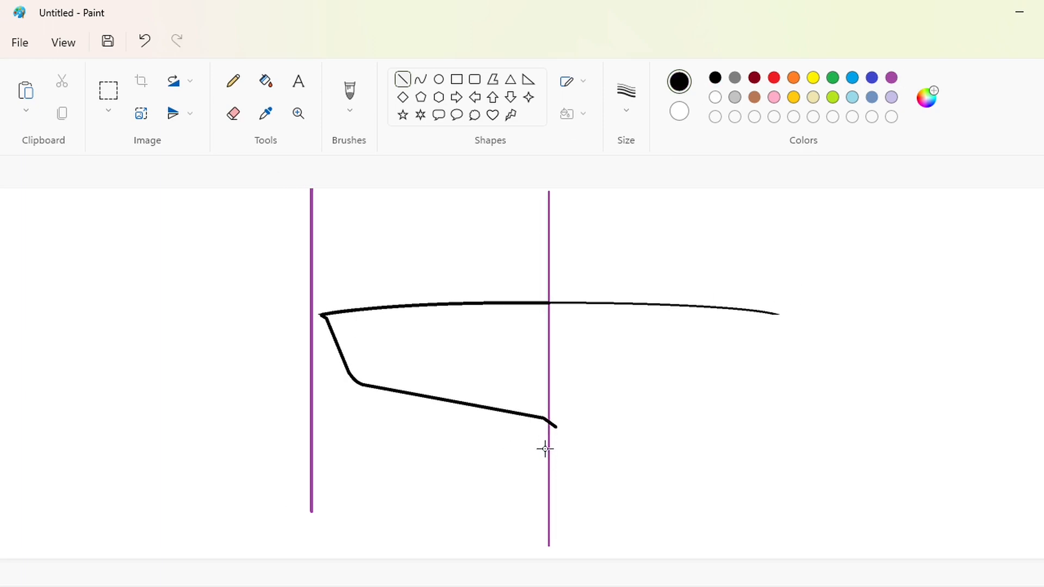
{"action": "mouse_move", "coordinate": [548, 451]}
{"action": "left_mouse_down"}
{"action": "mouse_move", "coordinate": [315, 193]}
{"action": "mouse_move", "coordinate": [334, 238]}
{"action": "mouse_move", "coordinate": [313, 233]}
{"action": "mouse_move", "coordinate": [547, 459]}
{"action": "left_mouse_up"}
{"action": "left_click_drag", "start_coordinate": [314, 235], "coordinate": [549, 534]}
{"action": "left_click", "coordinate": [299, 242]}
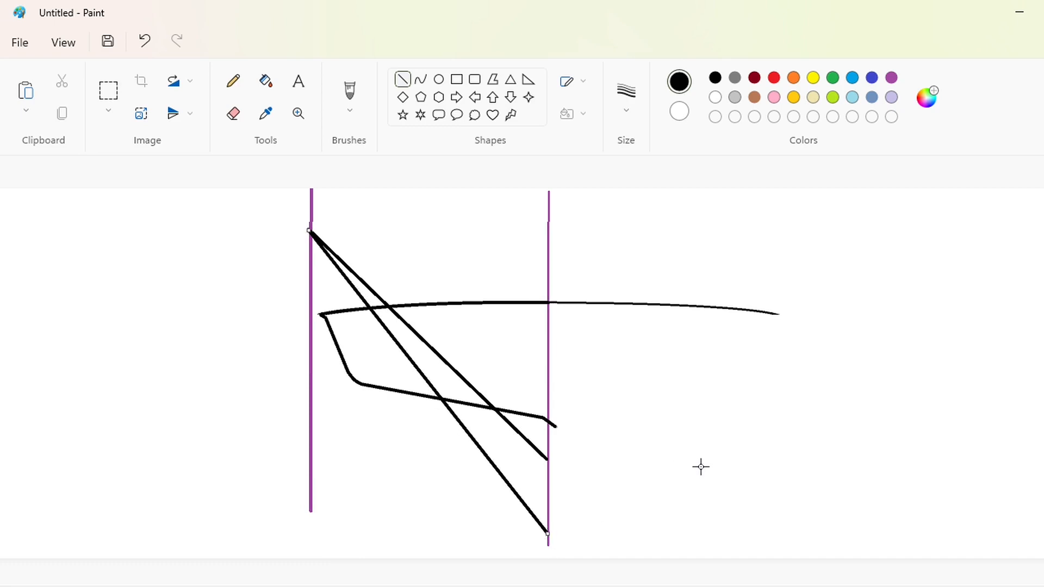
{"action": "left_click", "coordinate": [631, 498]}
Step: Cut both black diagonals on either side of the outline's lower edge with white lines parallel to that edge
{"action": "scroll", "coordinate": [559, 536], "scroll_direction": "up", "scroll_amount": 1}
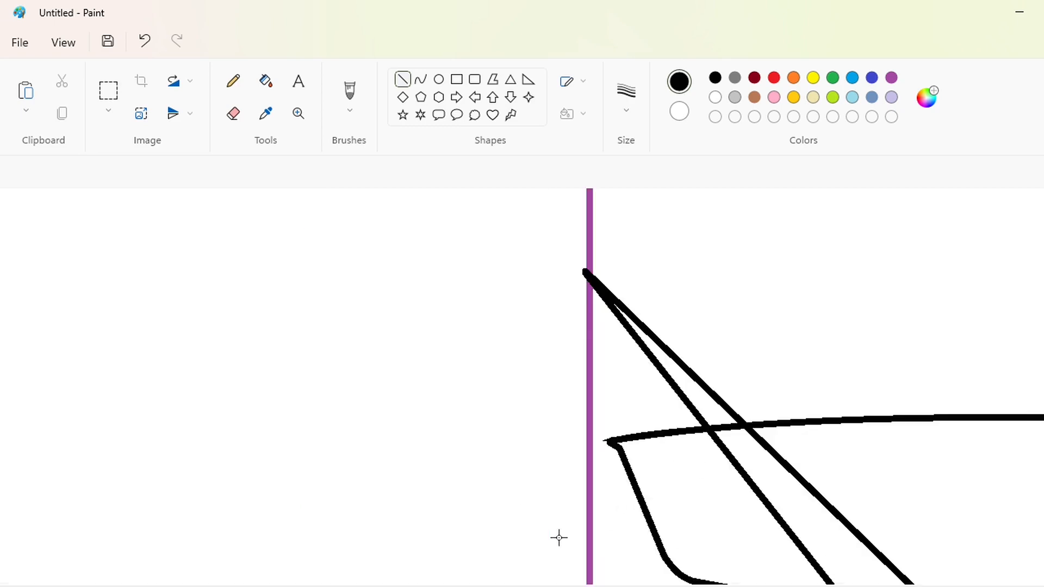
{"action": "scroll", "coordinate": [528, 348], "scroll_direction": "down", "scroll_amount": 2}
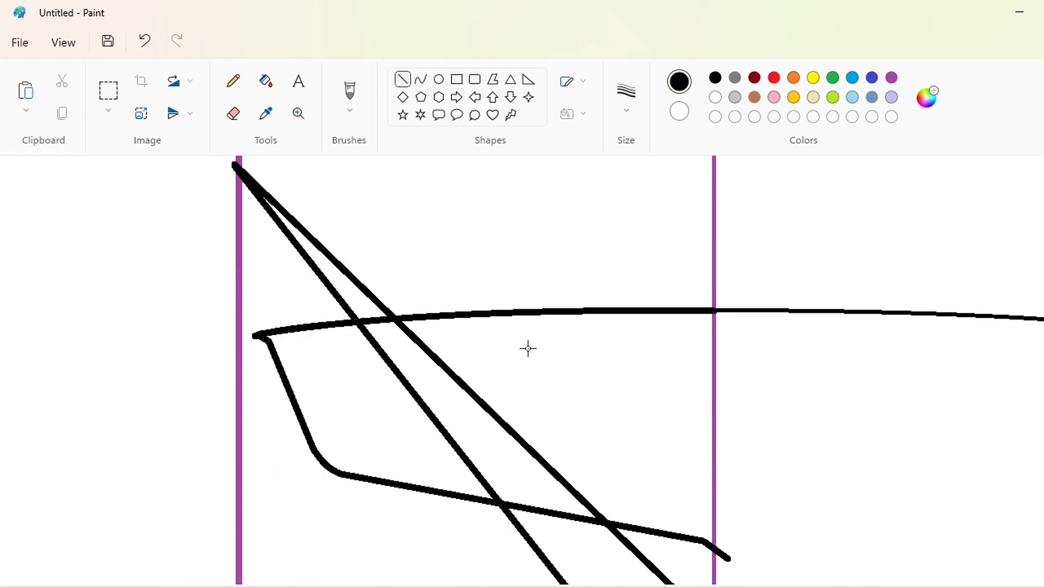
{"action": "left_click", "coordinate": [715, 98]}
{"action": "left_click_drag", "start_coordinate": [485, 494], "coordinate": [622, 519]}
{"action": "key", "text": "Up"}
{"action": "key", "text": "Up"}
{"action": "key", "text": "Up"}
{"action": "key", "text": "Up"}
{"action": "key", "text": "Down"}
{"action": "key", "text": "Down"}
{"action": "key", "text": "Down"}
{"action": "key", "text": "Down"}
{"action": "left_click_drag", "start_coordinate": [489, 504], "coordinate": [610, 526]}
{"action": "key", "text": "Down"}
{"action": "key", "text": "Down"}
{"action": "key", "text": "Down"}
{"action": "key", "text": "Down"}
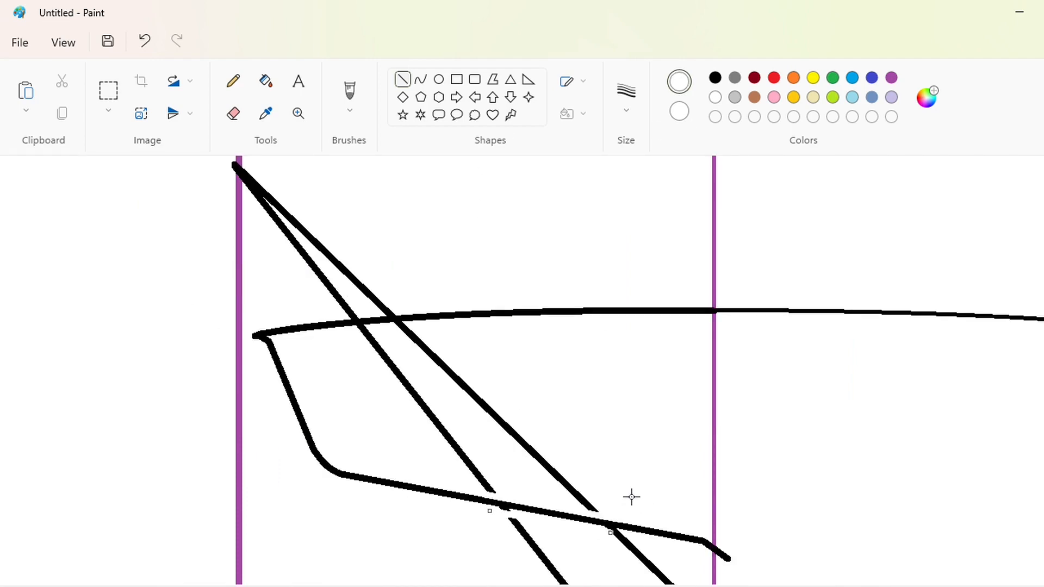
{"action": "scroll", "coordinate": [748, 543], "scroll_direction": "down", "scroll_amount": 2}
{"action": "scroll", "coordinate": [361, 326], "scroll_direction": "up", "scroll_amount": 2}
Step: Cut both diagonals along the arc with white lines and fill their remaining pieces inside the outline with white
{"action": "left_click_drag", "start_coordinate": [343, 330], "coordinate": [409, 325]}
{"action": "left_click_drag", "start_coordinate": [339, 316], "coordinate": [410, 309]}
{"action": "left_click", "coordinate": [266, 87]}
{"action": "left_click", "coordinate": [413, 393]}
{"action": "left_click", "coordinate": [471, 389]}
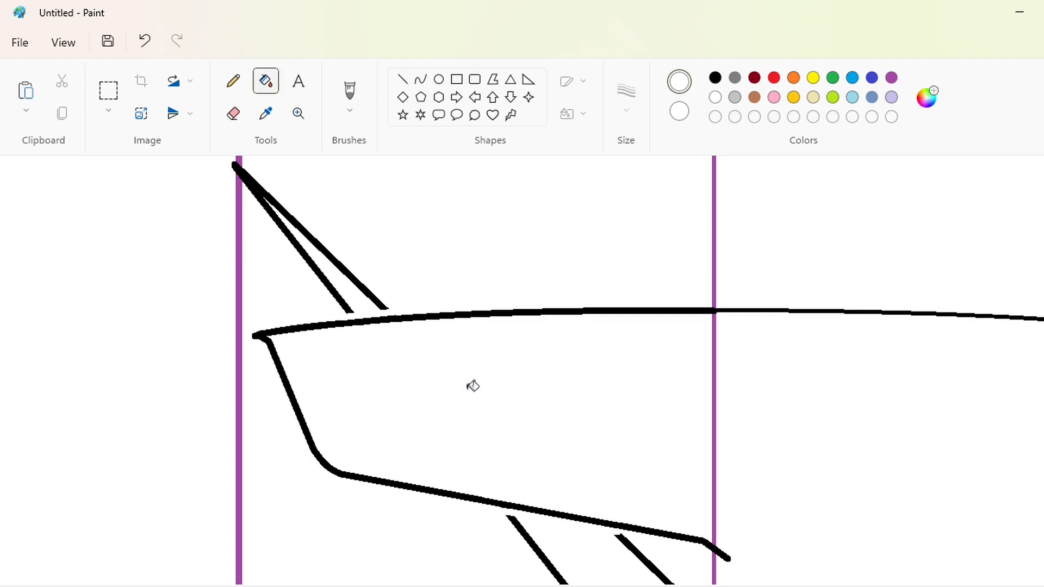
Step: Draw a thin black diagonal between the two thick ones, from their shared tip to just past the centre guide line
{"action": "scroll", "coordinate": [594, 501], "scroll_direction": "up", "scroll_amount": 2}
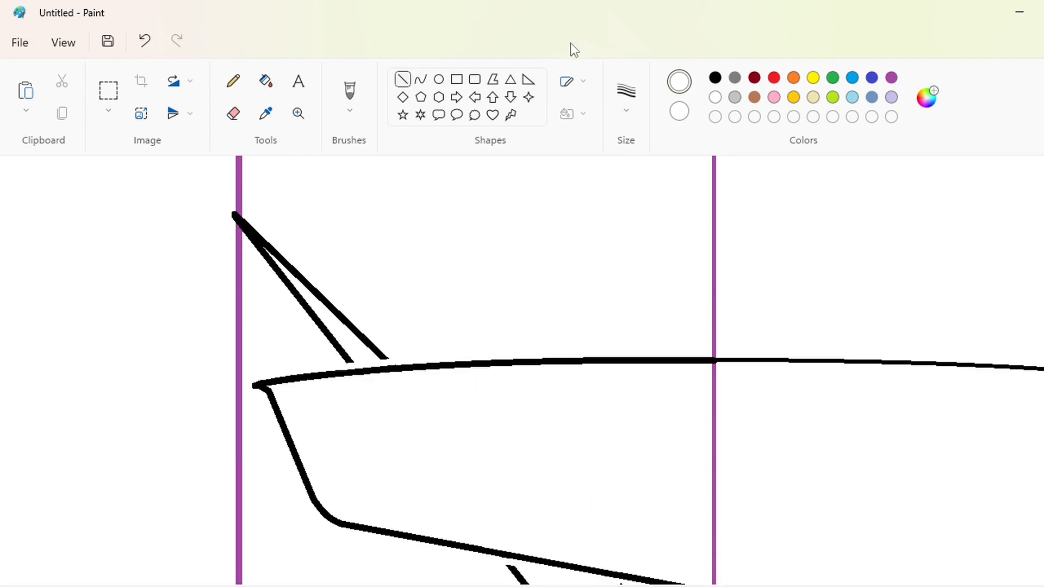
{"action": "left_click", "coordinate": [626, 94]}
{"action": "left_click", "coordinate": [637, 216]}
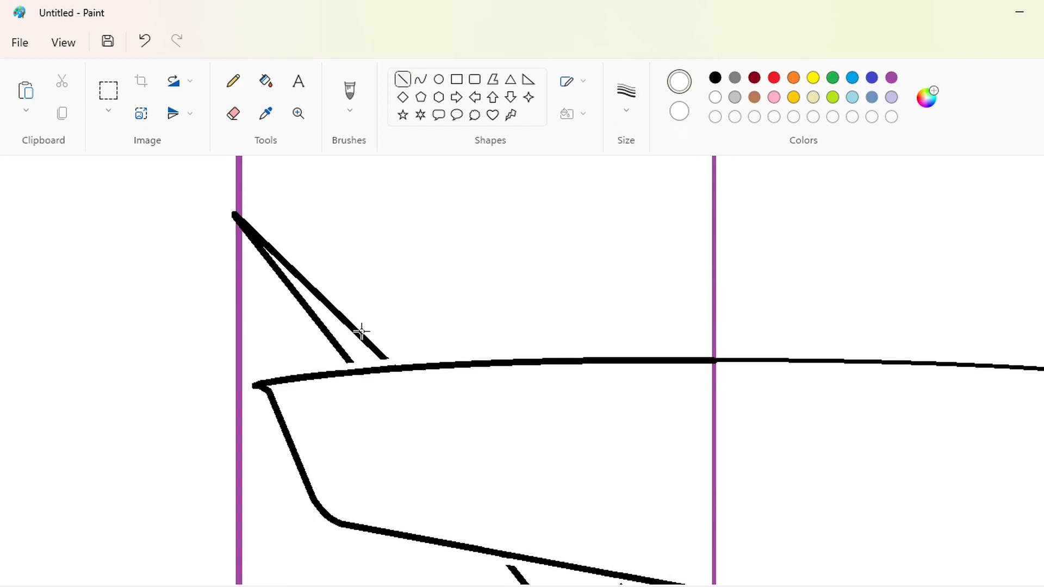
{"action": "left_click", "coordinate": [715, 80]}
{"action": "scroll", "coordinate": [576, 459], "scroll_direction": "down", "scroll_amount": 2}
{"action": "left_click_drag", "start_coordinate": [310, 225], "coordinate": [571, 514]}
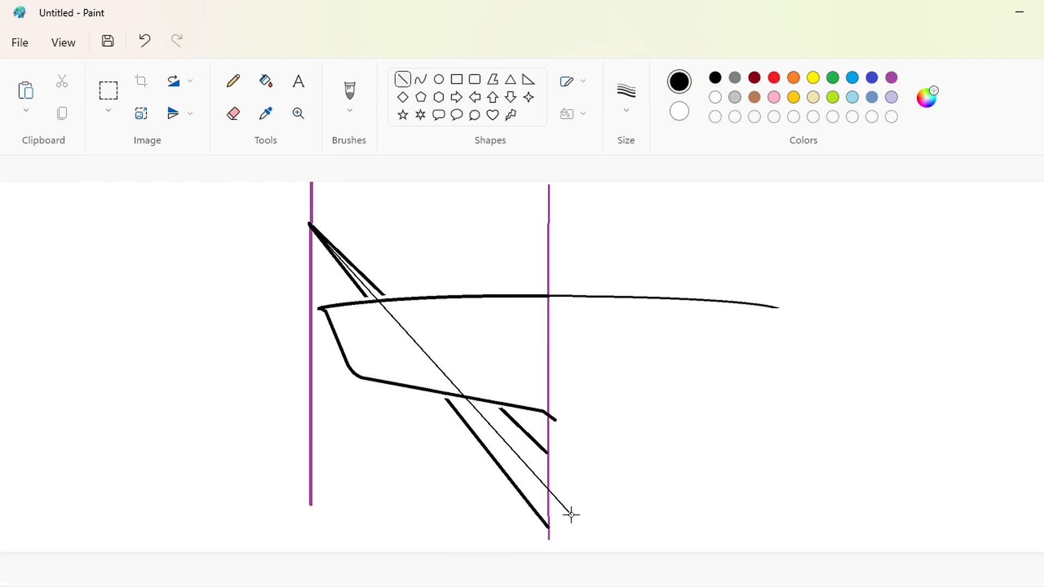
{"action": "left_click", "coordinate": [867, 443]}
Step: Cut the thin diagonal with white beside the arc and the lower edge, and erase its piece inside the outline
{"action": "scroll", "coordinate": [597, 504], "scroll_direction": "up", "scroll_amount": 1}
{"action": "scroll", "coordinate": [596, 503], "scroll_direction": "right", "scroll_amount": 3}
{"action": "left_click", "coordinate": [715, 98]}
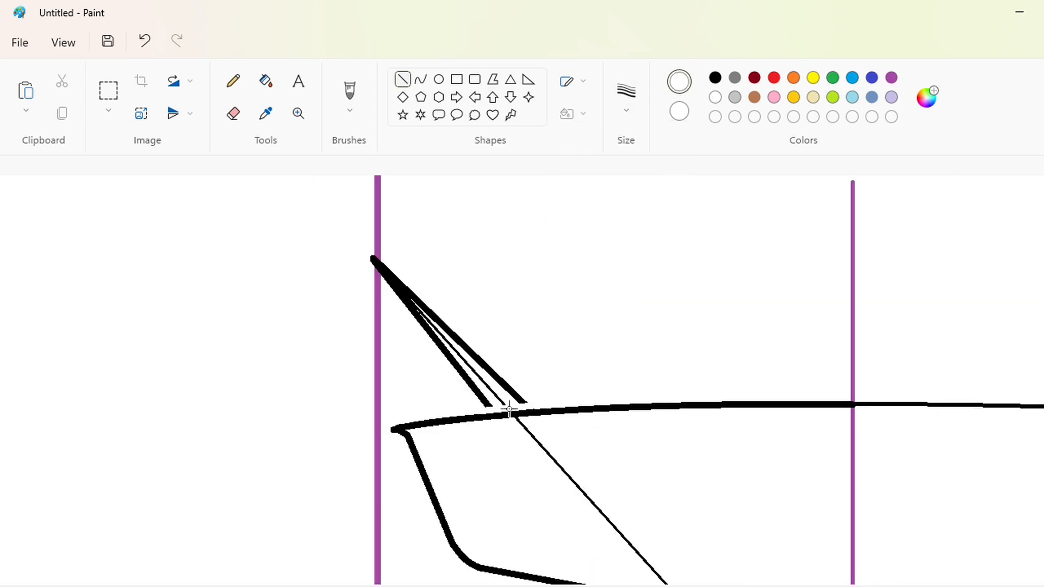
{"action": "scroll", "coordinate": [591, 357], "scroll_direction": "down", "scroll_amount": 3}
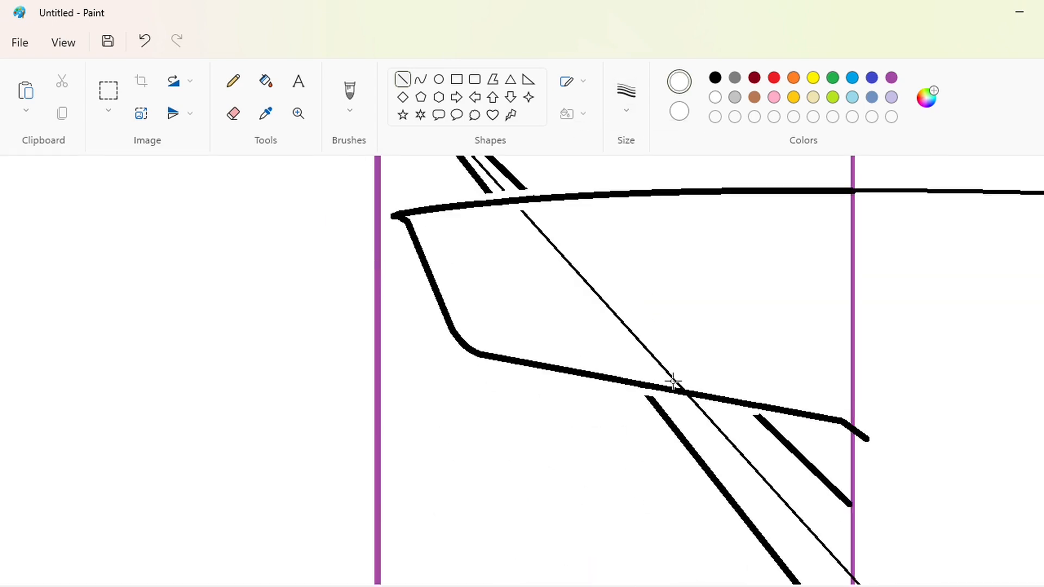
{"action": "left_click_drag", "start_coordinate": [665, 381], "coordinate": [761, 418]}
{"action": "left_click", "coordinate": [266, 81]}
{"action": "left_click", "coordinate": [604, 300]}
Step: Close the strip between the thin and right-hand thick diagonals with thin black lines, and fill its upper and lower parts black
{"action": "left_click", "coordinate": [402, 79]}
{"action": "left_click", "coordinate": [716, 77]}
{"action": "key", "text": "ctrl+z"}
{"action": "left_click", "coordinate": [627, 98]}
{"action": "left_click", "coordinate": [627, 223]}
{"action": "scroll", "coordinate": [785, 338], "scroll_direction": "up", "scroll_amount": 2}
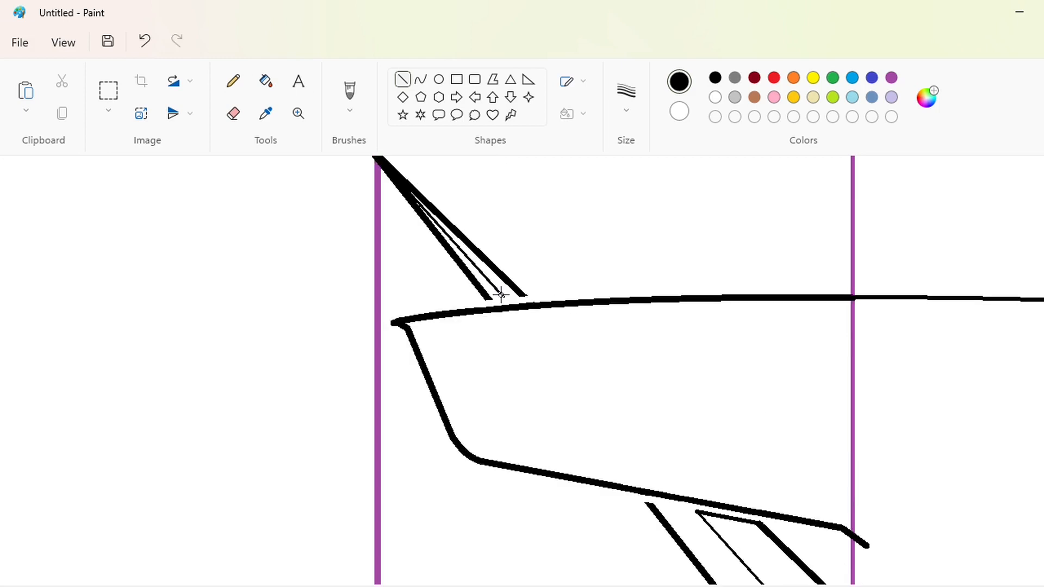
{"action": "left_click", "coordinate": [266, 81]}
{"action": "scroll", "coordinate": [806, 483], "scroll_direction": "down", "scroll_amount": 2}
{"action": "left_click", "coordinate": [807, 482]}
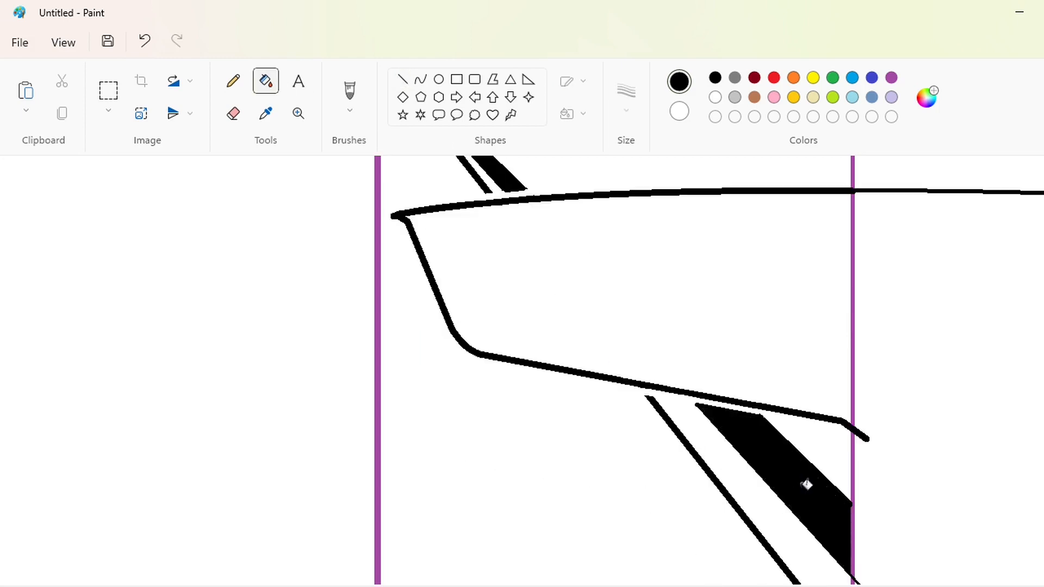
Step: Erase a short piece of the arc beside the centre guide line and draw a short black line rising from its cut end across the guide
{"action": "scroll", "coordinate": [820, 442], "scroll_direction": "down", "scroll_amount": 3}
{"action": "scroll", "coordinate": [371, 198], "scroll_direction": "up", "scroll_amount": 3}
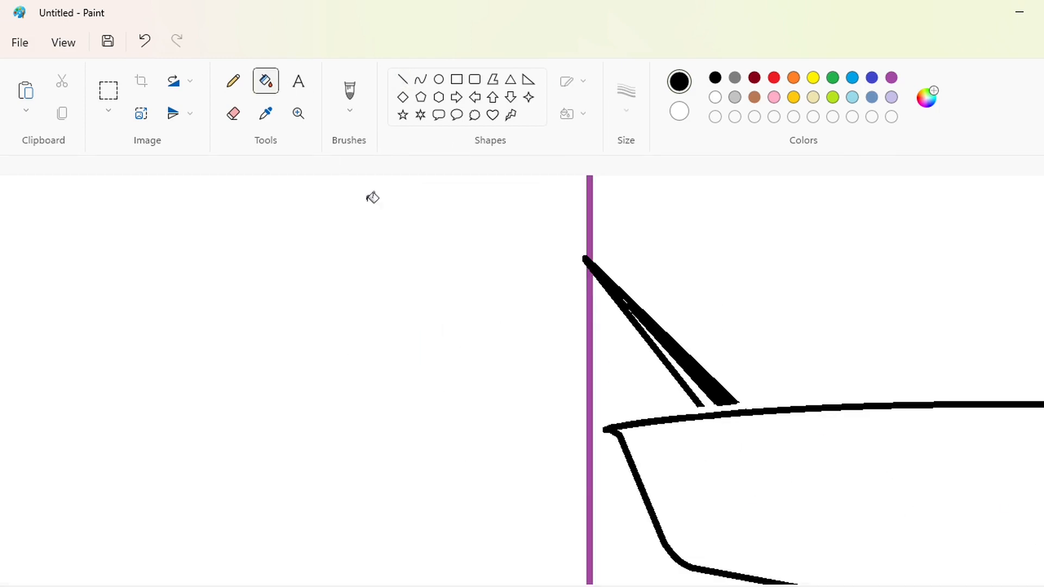
{"action": "left_click", "coordinate": [233, 81]}
{"action": "left_click", "coordinate": [626, 91]}
{"action": "left_click", "coordinate": [642, 231]}
{"action": "scroll", "coordinate": [660, 300], "scroll_direction": "down", "scroll_amount": 4}
{"action": "scroll", "coordinate": [945, 503], "scroll_direction": "down", "scroll_amount": 3}
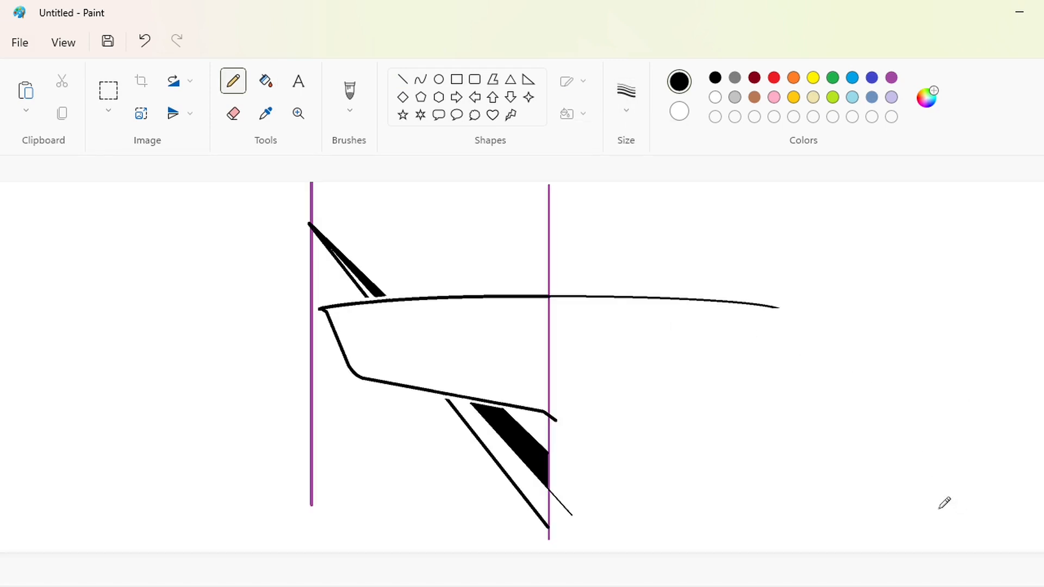
{"action": "scroll", "coordinate": [944, 503], "scroll_direction": "up", "scroll_amount": 3}
{"action": "scroll", "coordinate": [522, 180], "scroll_direction": "right", "scroll_amount": 5}
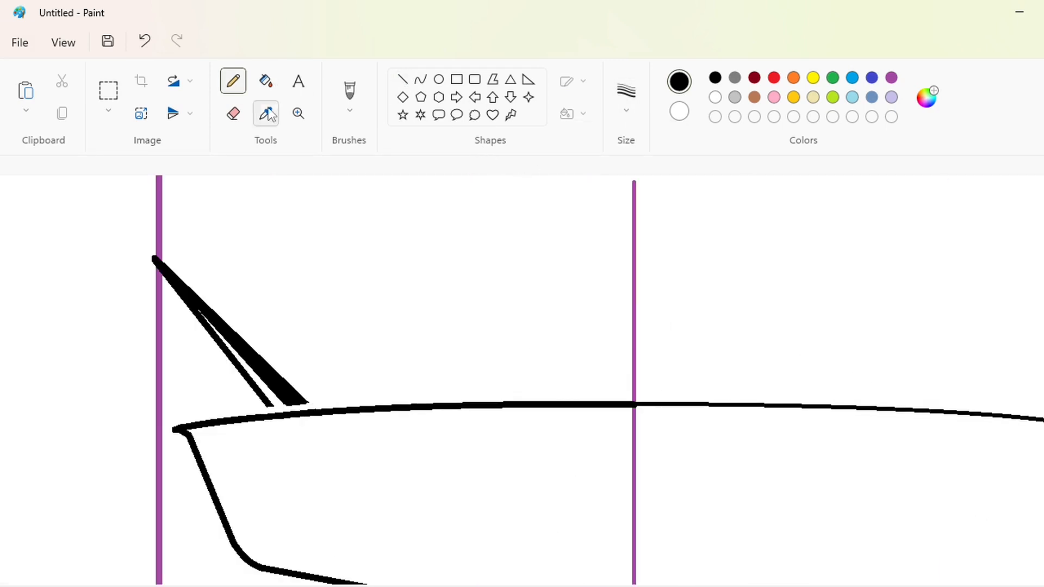
{"action": "left_click", "coordinate": [233, 113]}
{"action": "left_click", "coordinate": [402, 79]}
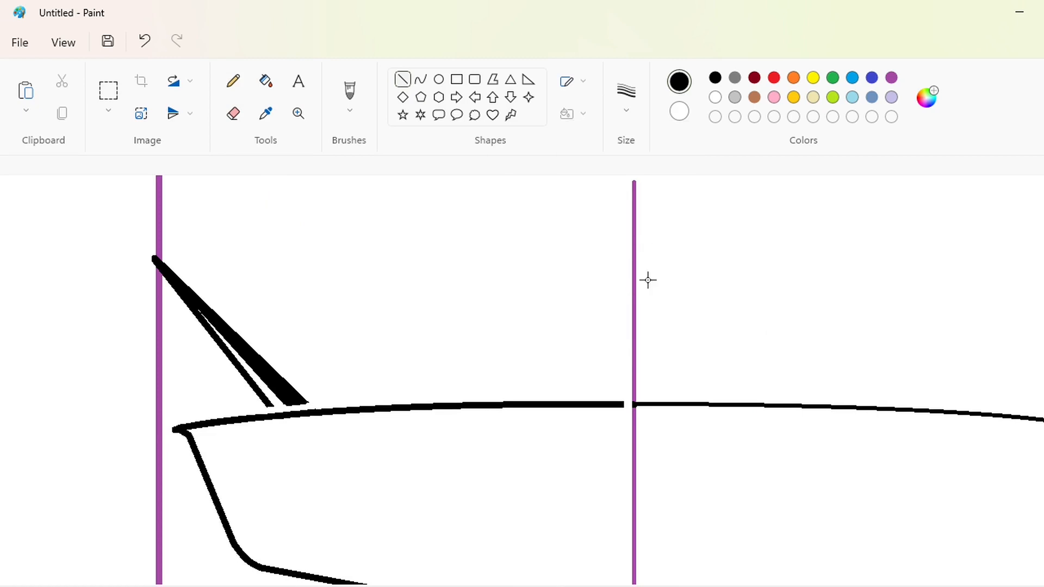
{"action": "left_click_drag", "start_coordinate": [621, 404], "coordinate": [645, 388]}
Step: Draw a wide blue ellipse inside the badge outline, spanning the centre guide line
{"action": "scroll", "coordinate": [742, 353], "scroll_direction": "down", "scroll_amount": 2}
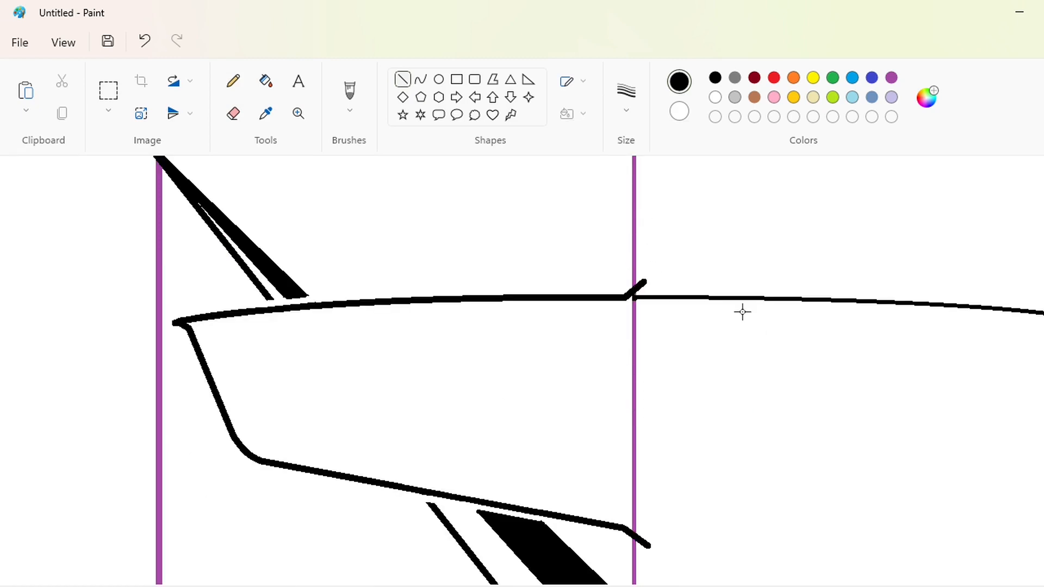
{"action": "left_click", "coordinate": [872, 78]}
{"action": "left_click_drag", "start_coordinate": [302, 373], "coordinate": [827, 489]}
{"action": "key", "text": "ctrl+z"}
{"action": "left_click", "coordinate": [439, 79]}
{"action": "left_click_drag", "start_coordinate": [249, 338], "coordinate": [1043, 497]}
{"action": "left_click_drag", "start_coordinate": [624, 447], "coordinate": [590, 429]}
{"action": "left_click_drag", "start_coordinate": [648, 319], "coordinate": [653, 393]}
{"action": "left_click_drag", "start_coordinate": [600, 435], "coordinate": [606, 359]}
Step: Set the ellipse's outline to 5px, flatten it beneath the arc, and bring its outer end inward
{"action": "left_click", "coordinate": [628, 104]}
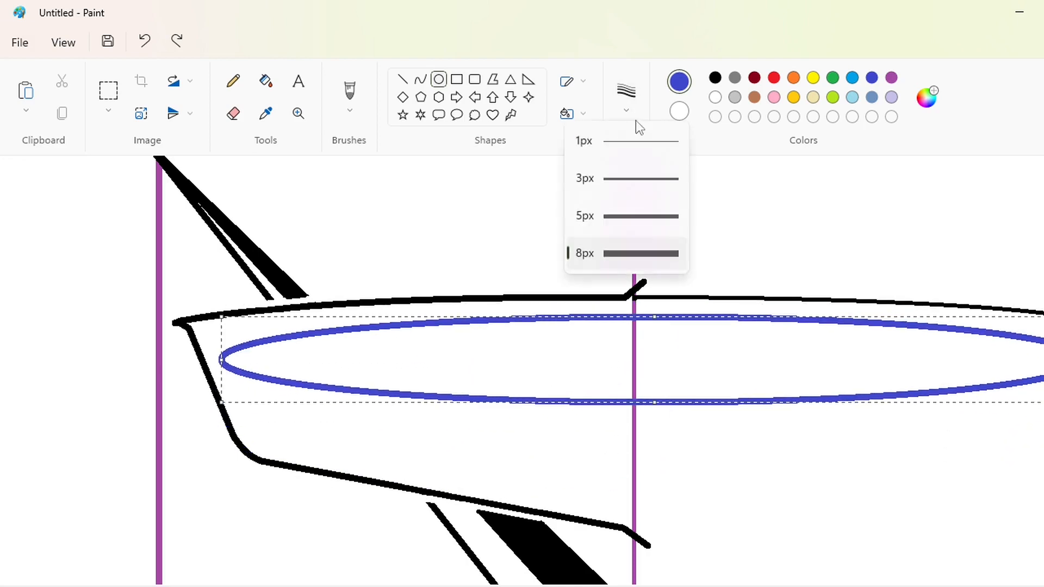
{"action": "left_click", "coordinate": [640, 215]}
{"action": "left_click_drag", "start_coordinate": [658, 317], "coordinate": [657, 349]}
{"action": "left_click_drag", "start_coordinate": [662, 374], "coordinate": [640, 341]}
{"action": "left_click_drag", "start_coordinate": [202, 343], "coordinate": [257, 345]}
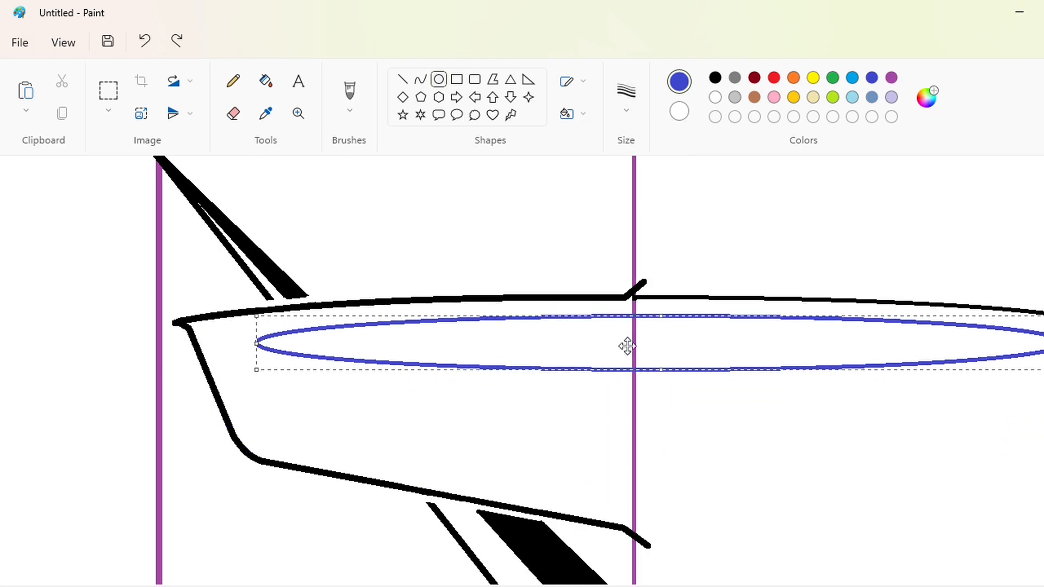
Step: Stretch the blue ellipse towards the outline's left edge and nudge it right to centre it on the centre guide line
{"action": "left_click_drag", "start_coordinate": [671, 342], "coordinate": [645, 344]}
{"action": "left_click_drag", "start_coordinate": [233, 345], "coordinate": [223, 345]}
{"action": "left_click_drag", "start_coordinate": [331, 351], "coordinate": [324, 348]}
{"action": "mouse_move", "coordinate": [626, 368]}
{"action": "left_mouse_down"}
{"action": "mouse_move", "coordinate": [628, 350]}
{"action": "mouse_move", "coordinate": [628, 370]}
{"action": "left_mouse_up"}
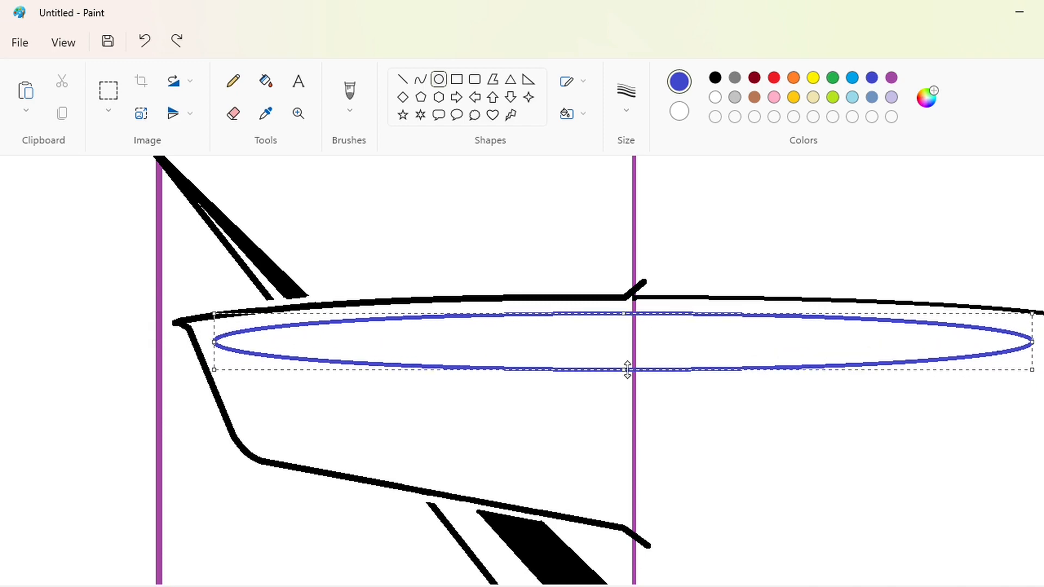
{"action": "left_click_drag", "start_coordinate": [241, 342], "coordinate": [215, 343]}
{"action": "key", "text": "Right"}
{"action": "key", "text": "Right"}
{"action": "key", "text": "Right"}
{"action": "key", "text": "Right"}
{"action": "key", "text": "Right"}
{"action": "key", "text": "Right"}
{"action": "key", "text": "Right"}
{"action": "key", "text": "Right"}
{"action": "key", "text": "Right"}
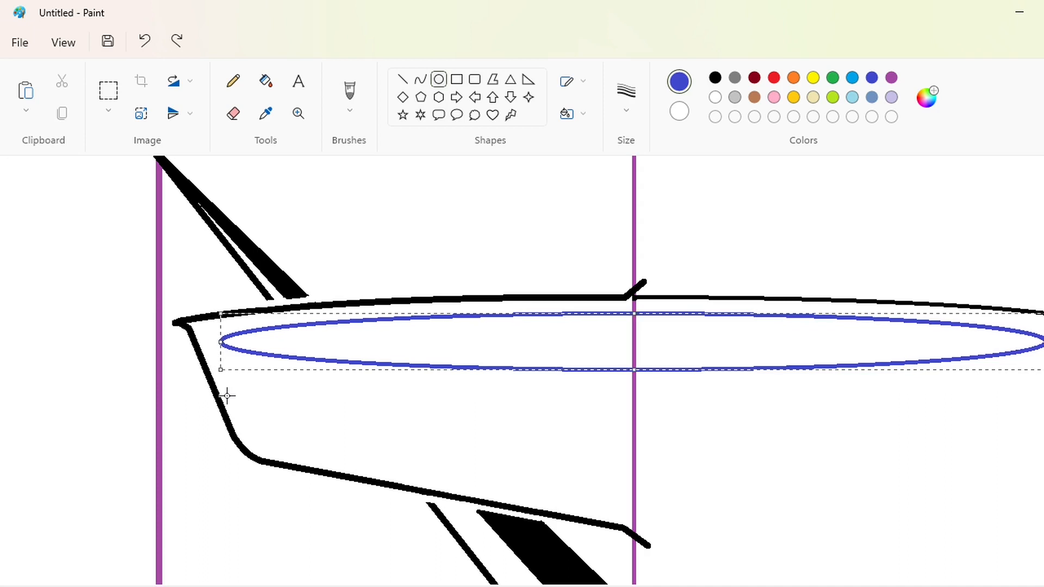
Step: Try a blue line sloping down from the ellipse's left end, and undo both the line and the ellipse
{"action": "left_click", "coordinate": [402, 79]}
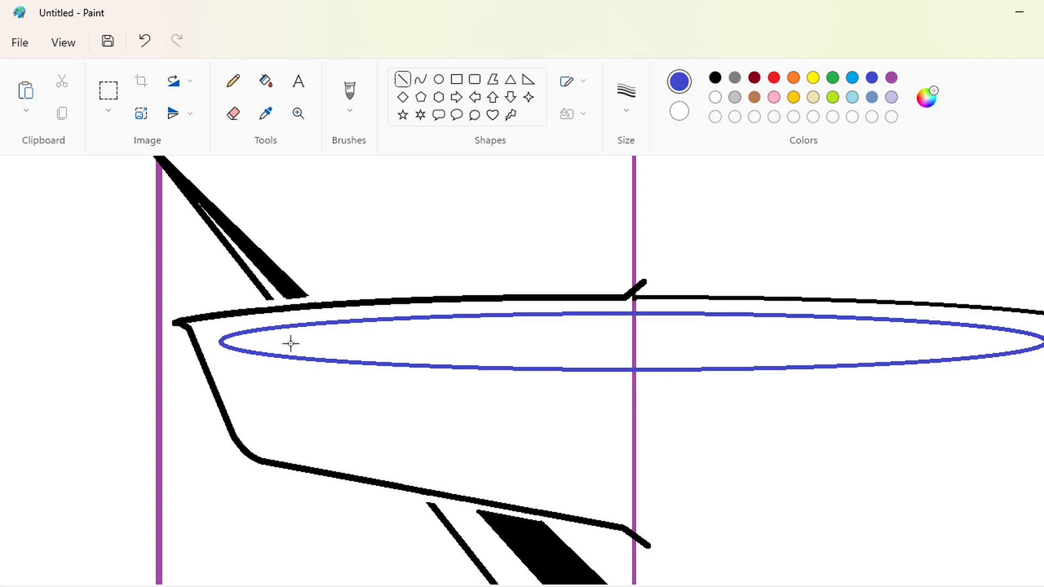
{"action": "left_click_drag", "start_coordinate": [221, 342], "coordinate": [257, 428]}
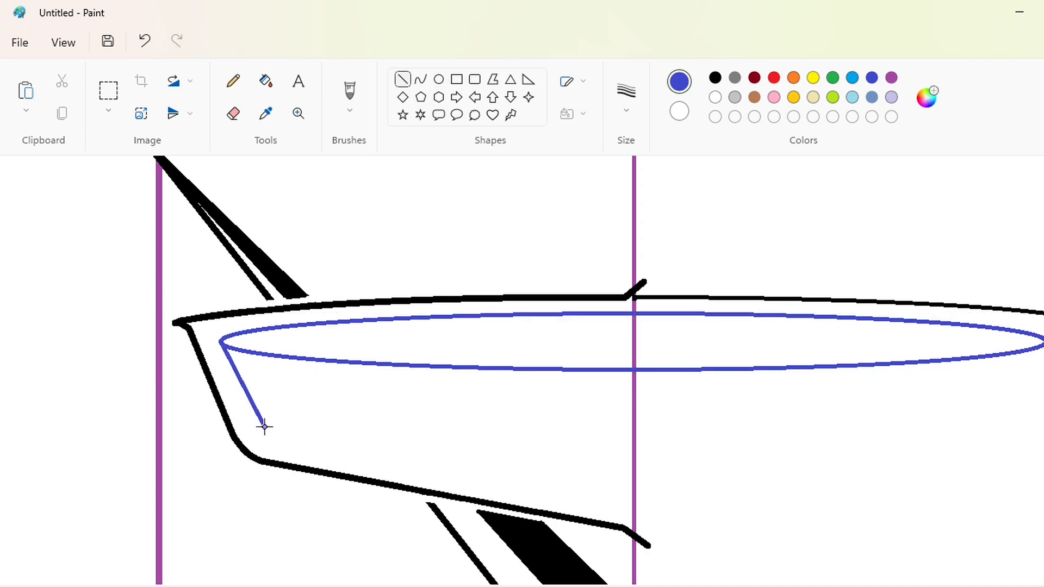
{"action": "key", "text": "ctrl+z"}
{"action": "key", "text": "ctrl+z"}
{"action": "key", "text": "ctrl+z"}
{"action": "key", "text": "ctrl+z"}
Step: Draw a new wide blue ellipse just beneath the arc, centred on the centre guide line
{"action": "left_click_drag", "start_coordinate": [310, 335], "coordinate": [1043, 419]}
{"action": "left_click_drag", "start_coordinate": [774, 383], "coordinate": [698, 366]}
{"action": "left_click_drag", "start_coordinate": [231, 358], "coordinate": [218, 358]}
{"action": "key", "text": "Right"}
{"action": "key", "text": "Right"}
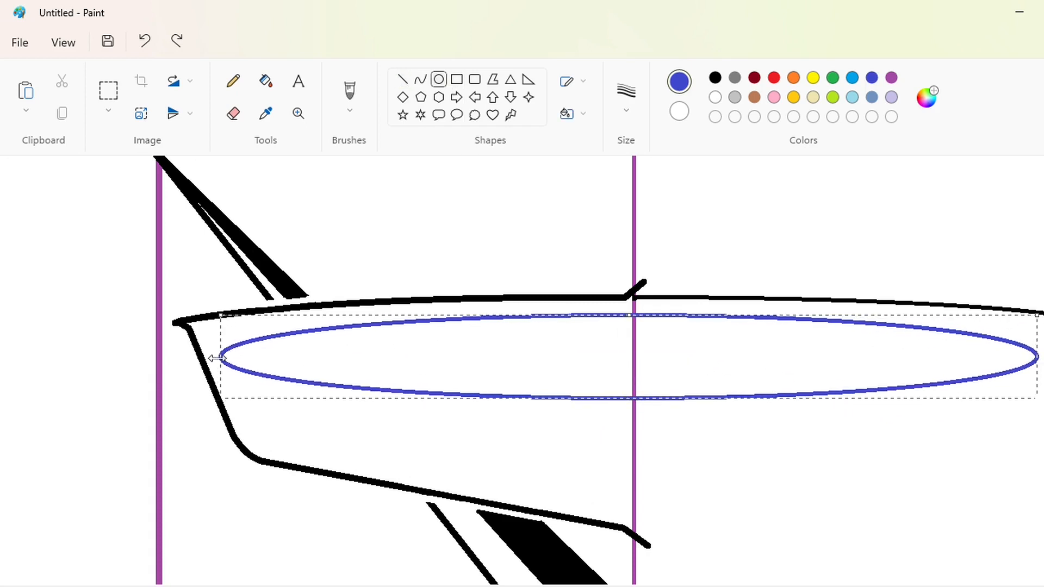
Step: Flatten and widen the blue ellipse and nudge it slightly to the left and up beneath the arc
{"action": "left_click_drag", "start_coordinate": [634, 400], "coordinate": [634, 382]}
{"action": "left_click_drag", "start_coordinate": [226, 350], "coordinate": [218, 350]}
{"action": "key", "text": "Right"}
{"action": "key", "text": "Right"}
{"action": "key", "text": "Right"}
{"action": "key", "text": "Right"}
{"action": "key", "text": "Right"}
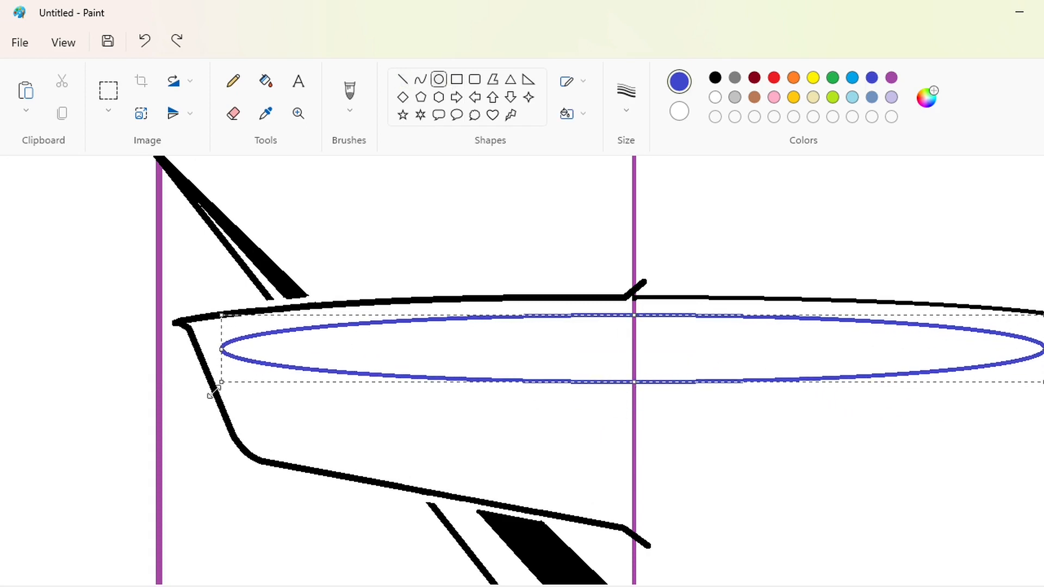
{"action": "key", "text": "Left"}
{"action": "key", "text": "Left"}
{"action": "key", "text": "Left"}
{"action": "key", "text": "Left"}
{"action": "key", "text": "Left"}
{"action": "key", "text": "Left"}
{"action": "key", "text": "Left"}
{"action": "key", "text": "Up"}
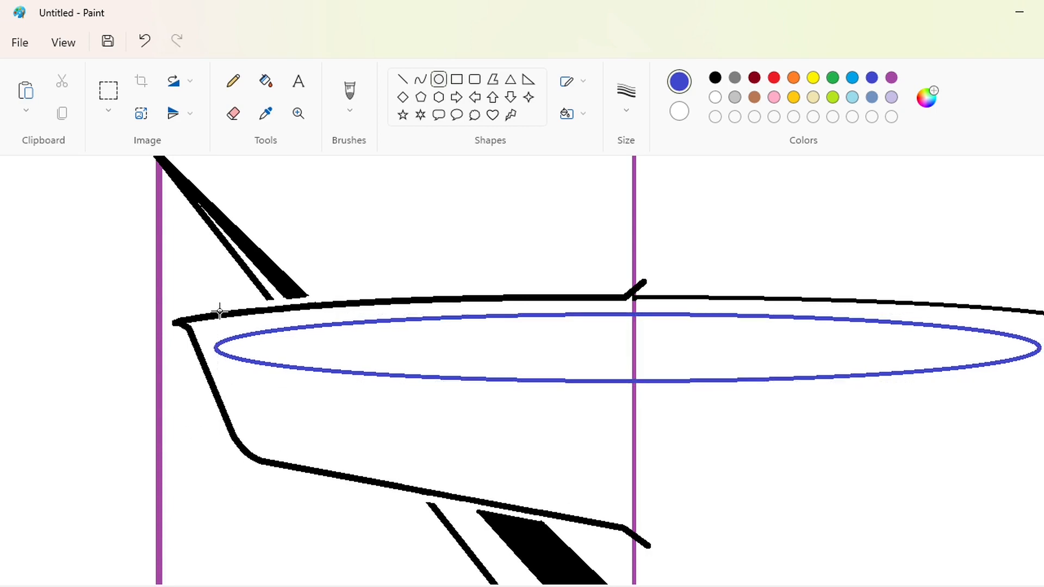
Step: Erase the ellipse at its left end and lower centre, and fill its lower left arc with white
{"action": "left_click", "coordinate": [234, 113]}
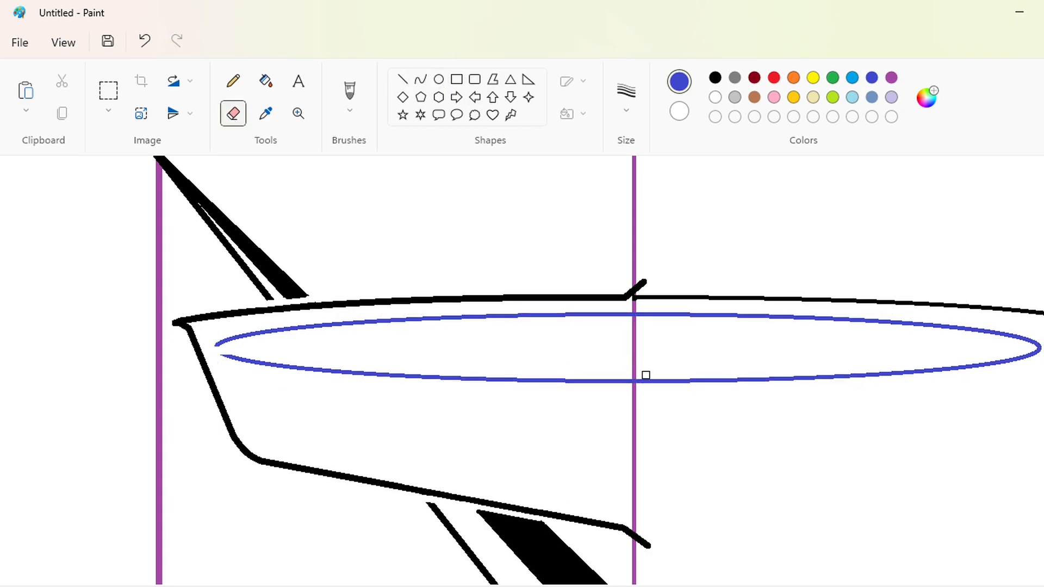
{"action": "left_click", "coordinate": [646, 381]}
{"action": "left_click", "coordinate": [266, 81]}
{"action": "left_click", "coordinate": [715, 97]}
{"action": "left_click", "coordinate": [548, 380]}
Step: Draw a blue line from the ellipse's left end downward, parallel to the outline's sloping left edge
{"action": "left_click", "coordinate": [403, 80]}
{"action": "left_click", "coordinate": [871, 78]}
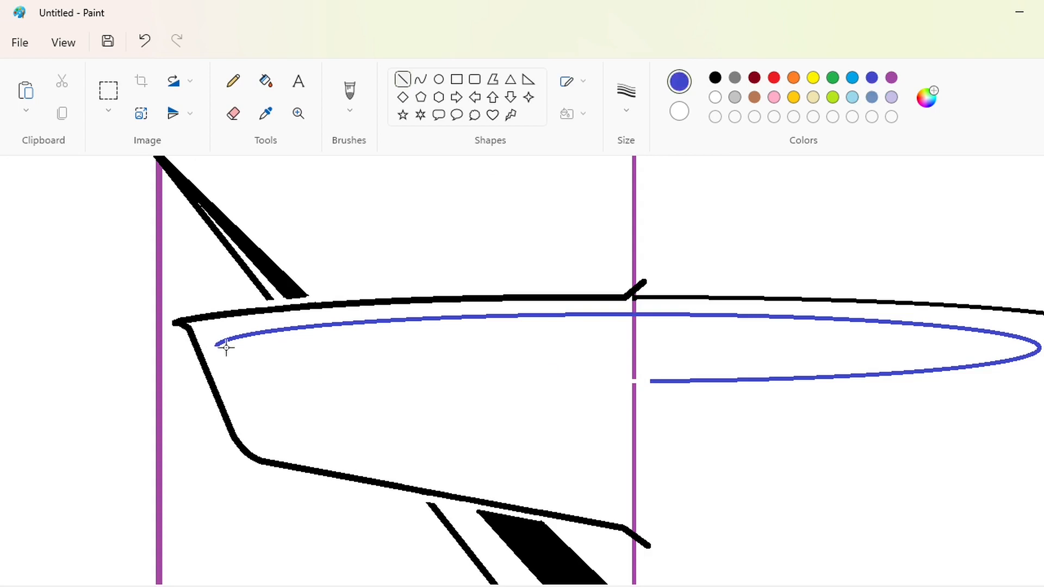
{"action": "left_click_drag", "start_coordinate": [216, 345], "coordinate": [250, 430]}
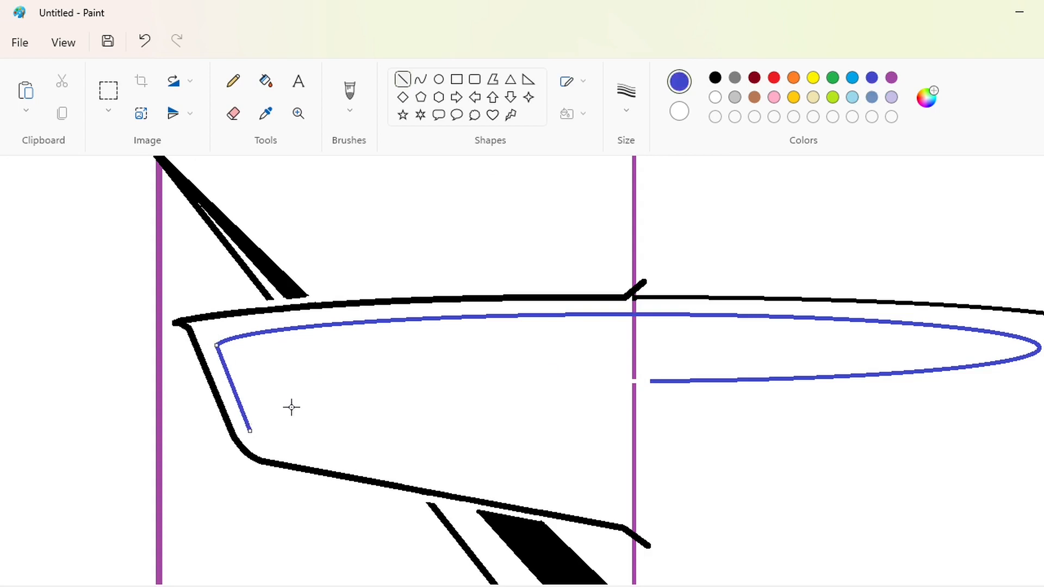
Step: Draw a blue line parallel to the outline's lower edge past the centre guide, and join it to the left blue line with a curved corner
{"action": "left_click", "coordinate": [421, 79]}
{"action": "left_click_drag", "start_coordinate": [282, 448], "coordinate": [669, 521]}
{"action": "key", "text": "ctrl+z"}
{"action": "left_click_drag", "start_coordinate": [272, 457], "coordinate": [694, 536]}
{"action": "key", "text": "Up"}
{"action": "key", "text": "Up"}
{"action": "key", "text": "Up"}
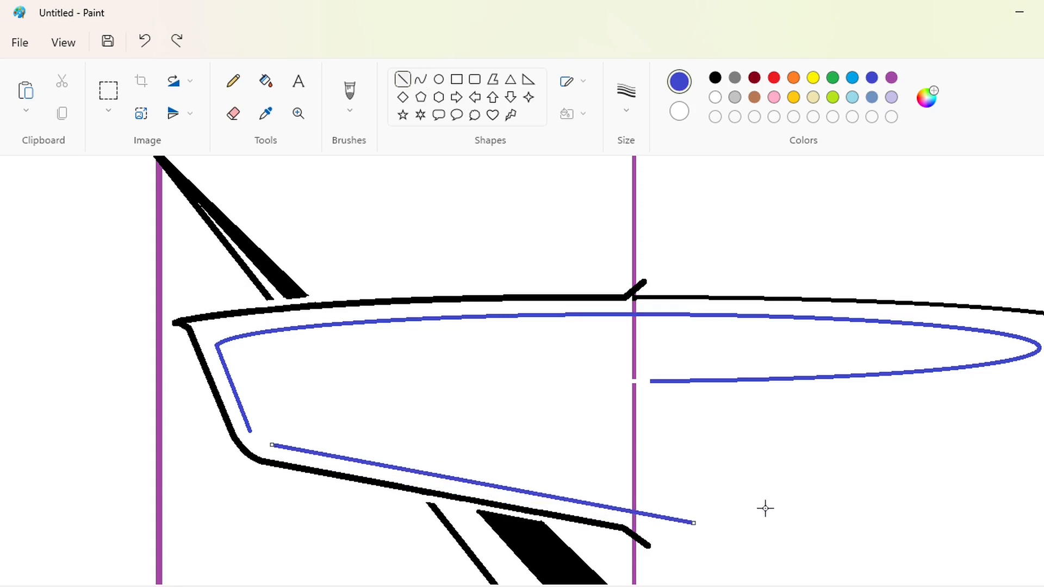
{"action": "left_click", "coordinate": [420, 79]}
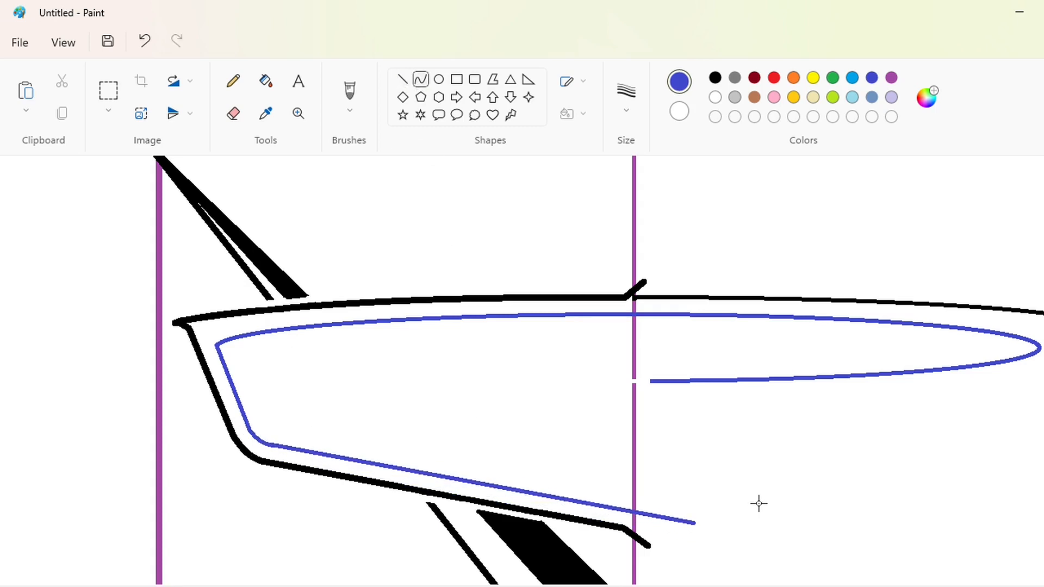
{"action": "left_click", "coordinate": [266, 81]}
{"action": "left_click", "coordinate": [494, 415]}
{"action": "key", "text": "ctrl+z"}
Step: Close the gap in the centre guide with a short red line and fill the badge's inner panel with blue
{"action": "left_click", "coordinate": [402, 79]}
{"action": "left_click", "coordinate": [774, 77]}
{"action": "left_click_drag", "start_coordinate": [630, 367], "coordinate": [634, 403]}
{"action": "key", "text": "ctrl+z"}
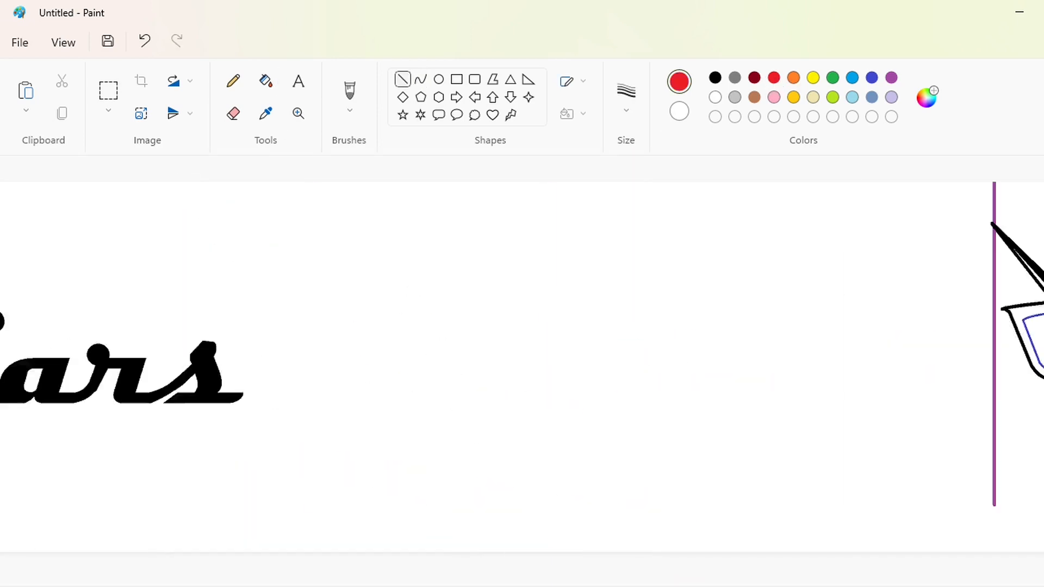
{"action": "left_click", "coordinate": [266, 81]}
{"action": "left_click", "coordinate": [872, 77]}
{"action": "left_click", "coordinate": [477, 340]}
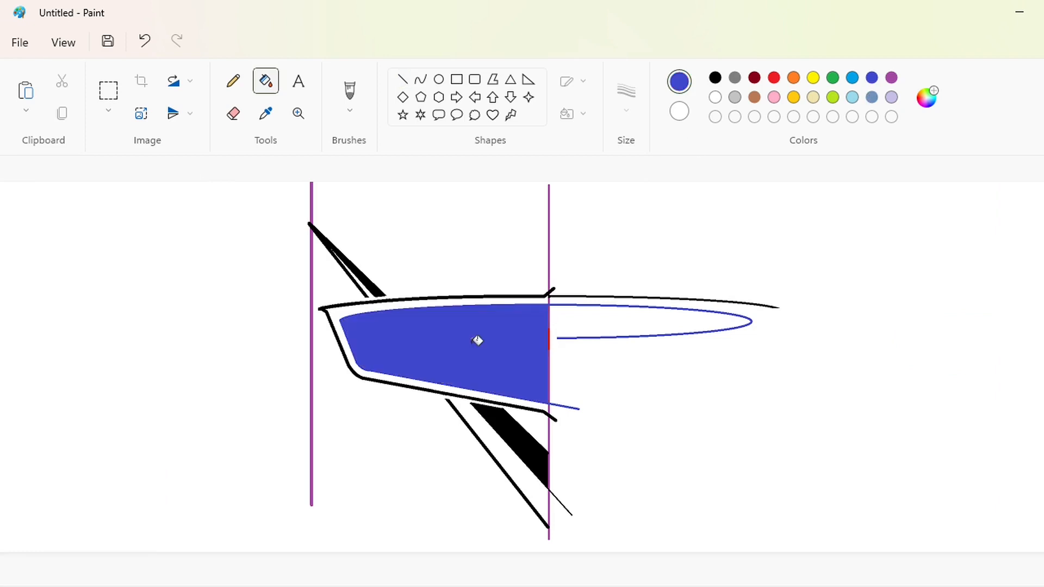
Step: Fill the left purple guide line with white above and below the diagonal stripes' tip
{"action": "left_click", "coordinate": [719, 93]}
{"action": "scroll", "coordinate": [720, 531], "scroll_direction": "up", "scroll_amount": 1}
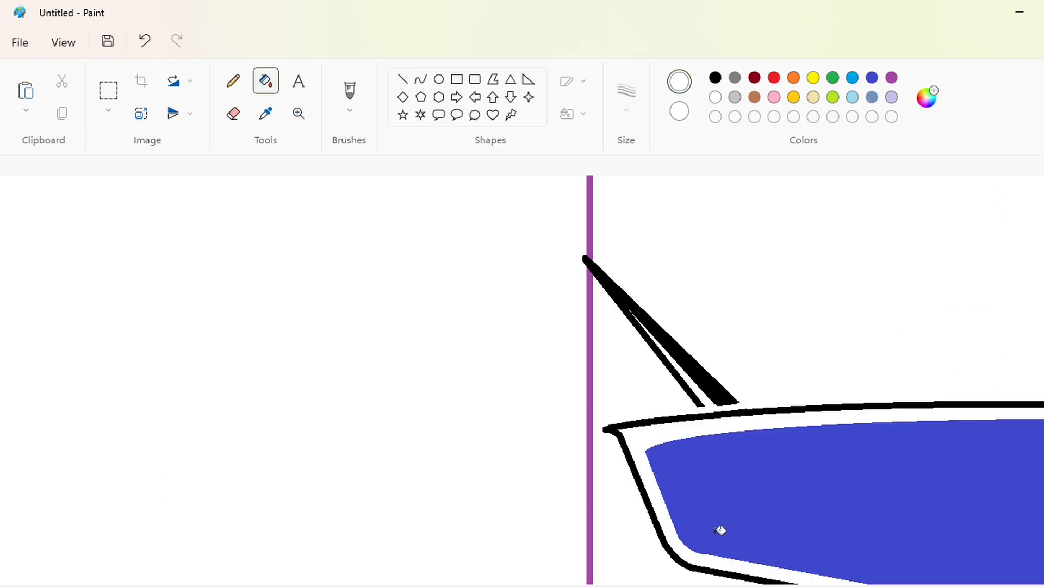
{"action": "left_click", "coordinate": [590, 233]}
{"action": "left_click", "coordinate": [591, 336]}
Step: Draw a vertical purple line across the badge's height and nudge it left onto the centre guide line
{"action": "scroll", "coordinate": [522, 370], "scroll_direction": "right", "scroll_amount": 10}
{"action": "scroll", "coordinate": [503, 356], "scroll_direction": "down", "scroll_amount": 2}
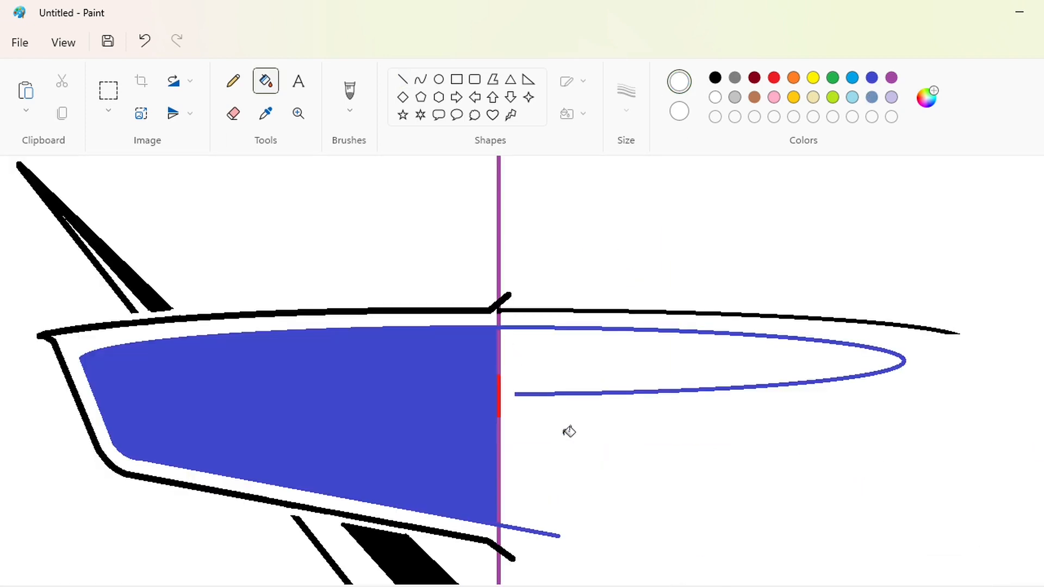
{"action": "left_click", "coordinate": [890, 79]}
{"action": "left_click", "coordinate": [403, 79]}
{"action": "left_click_drag", "start_coordinate": [528, 202], "coordinate": [528, 585]}
{"action": "key", "text": "Left"}
{"action": "key", "text": "Left"}
{"action": "key", "text": "Left"}
{"action": "key", "text": "Left"}
{"action": "key", "text": "Left"}
{"action": "key", "text": "Left"}
{"action": "key", "text": "Left"}
{"action": "key", "text": "Left"}
{"action": "key", "text": "Left"}
{"action": "key", "text": "Left"}
{"action": "key", "text": "Left"}
{"action": "key", "text": "Left"}
{"action": "key", "text": "Left"}
{"action": "key", "text": "Left"}
{"action": "key", "text": "Left"}
{"action": "key", "text": "Left"}
{"action": "key", "text": "Left"}
{"action": "key", "text": "Left"}
Step: Draw another vertical purple line beside the lower stripes and nudge it left onto the centre guide line
{"action": "scroll", "coordinate": [714, 516], "scroll_direction": "down", "scroll_amount": 3}
{"action": "left_click_drag", "start_coordinate": [531, 370], "coordinate": [532, 585]}
{"action": "key", "text": "Left"}
{"action": "key", "text": "Left"}
{"action": "key", "text": "Left"}
{"action": "key", "text": "Left"}
{"action": "key", "text": "Left"}
{"action": "key", "text": "Left"}
{"action": "key", "text": "Left"}
Step: Fill the centre guide line and all leftover line pieces to its right with white
{"action": "left_click", "coordinate": [266, 81]}
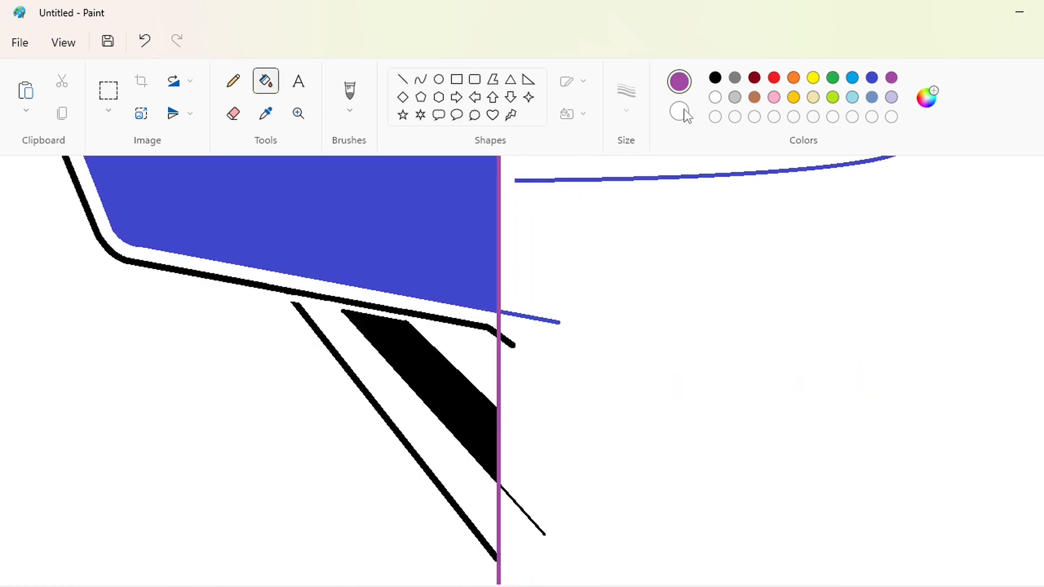
{"action": "left_click", "coordinate": [714, 98]}
{"action": "left_click", "coordinate": [500, 357]}
{"action": "left_click", "coordinate": [517, 505]}
{"action": "left_click", "coordinate": [509, 342]}
{"action": "left_click", "coordinate": [532, 318]}
{"action": "scroll", "coordinate": [543, 320], "scroll_direction": "up", "scroll_amount": 3}
{"action": "left_click", "coordinate": [604, 327]}
{"action": "left_click", "coordinate": [622, 310]}
{"action": "left_click", "coordinate": [507, 296]}
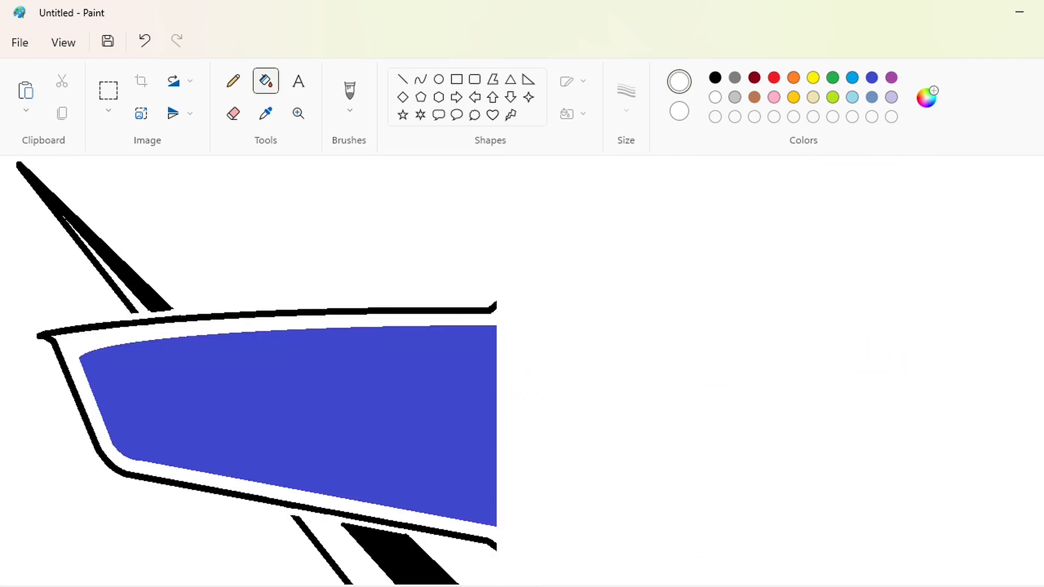
Step: Select the whole half badge, copy and paste it, and place the duplicate to the right of the original
{"action": "scroll", "coordinate": [157, 181], "scroll_direction": "down", "scroll_amount": 2}
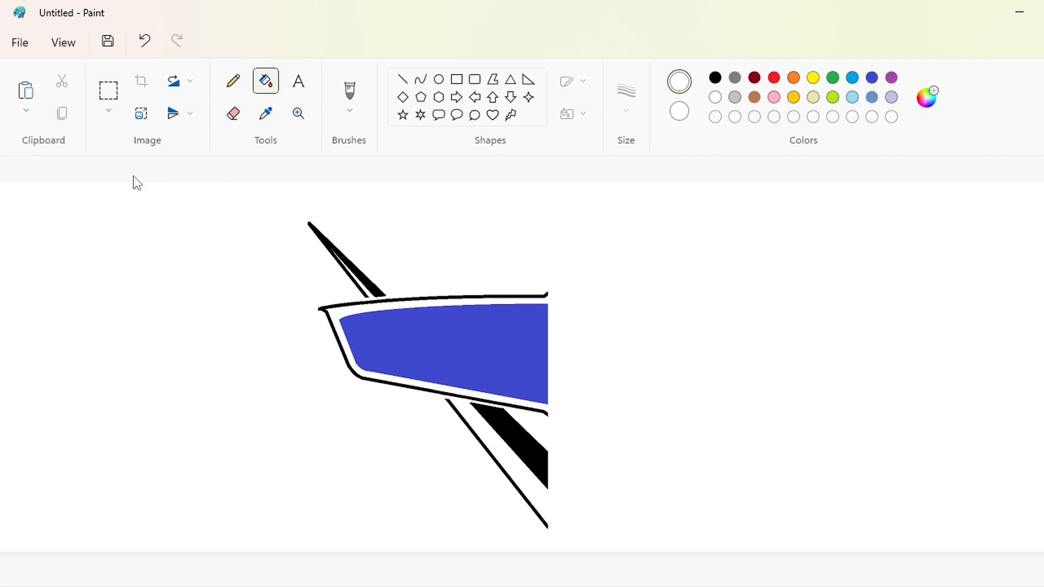
{"action": "left_click", "coordinate": [108, 90]}
{"action": "left_click_drag", "start_coordinate": [235, 194], "coordinate": [741, 547]}
{"action": "key", "text": "ctrl+c"}
{"action": "key", "text": "ctrl+v"}
{"action": "left_click_drag", "start_coordinate": [244, 436], "coordinate": [863, 427]}
{"action": "left_click", "coordinate": [548, 359]}
Step: Close off the duplicate's lower stripes with a purple line along their upper ends and a vertical one along the cut edge
{"action": "scroll", "coordinate": [872, 402], "scroll_direction": "up", "scroll_amount": 1}
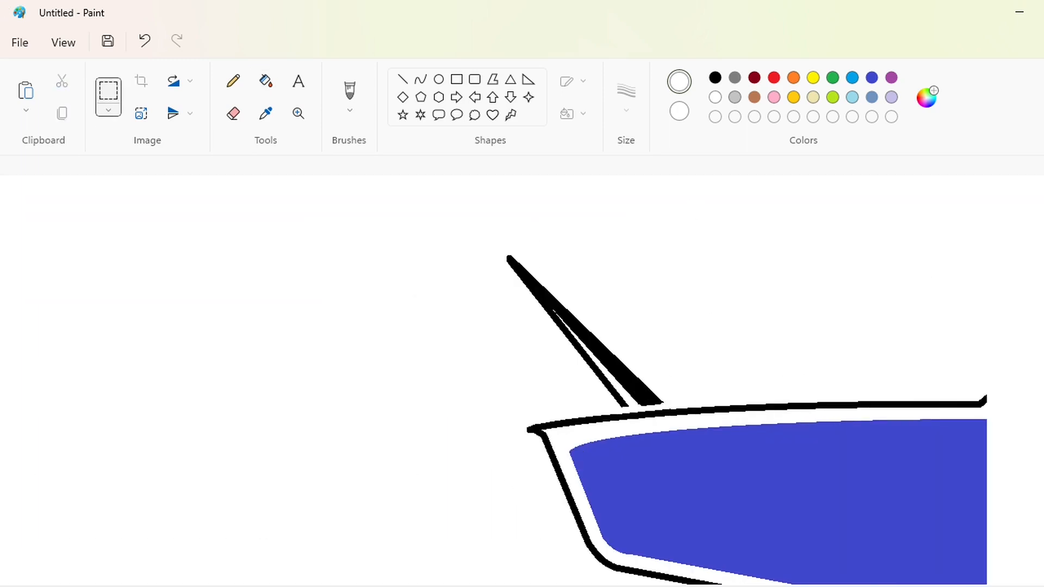
{"action": "scroll", "coordinate": [931, 452], "scroll_direction": "right", "scroll_amount": 3}
{"action": "scroll", "coordinate": [931, 452], "scroll_direction": "down", "scroll_amount": 3}
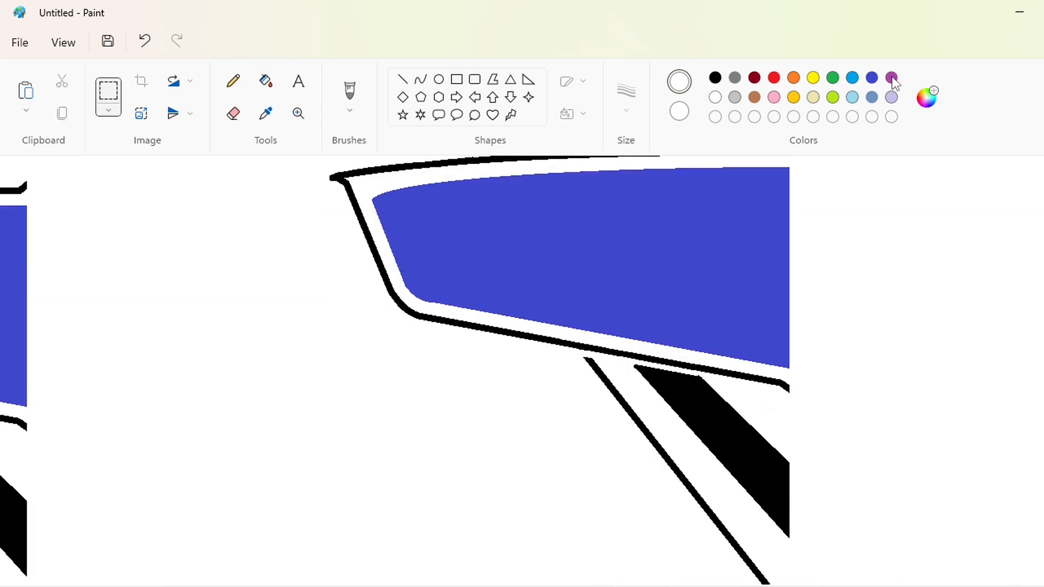
{"action": "left_click", "coordinate": [892, 78]}
{"action": "left_click", "coordinate": [403, 80]}
{"action": "left_click_drag", "start_coordinate": [531, 344], "coordinate": [738, 379]}
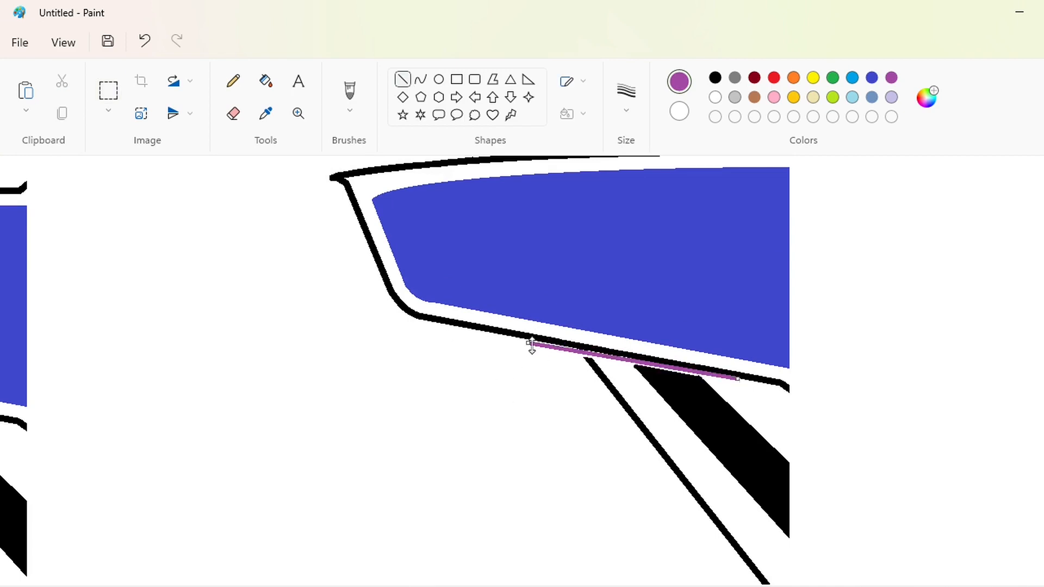
{"action": "scroll", "coordinate": [653, 381], "scroll_direction": "down", "scroll_amount": 2}
{"action": "left_click_drag", "start_coordinate": [794, 340], "coordinate": [792, 583]}
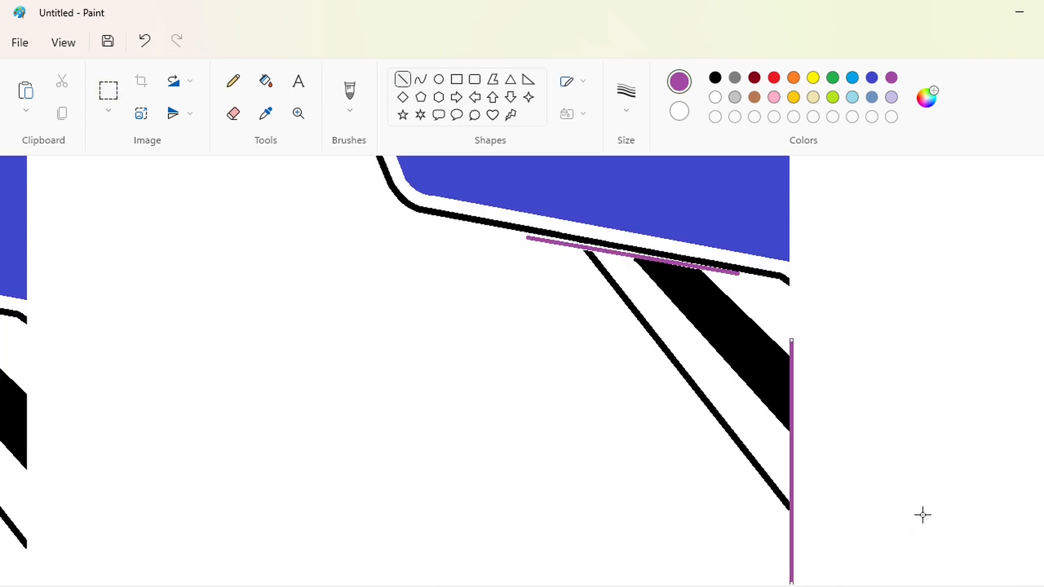
Step: Fill the duplicate's thick lower stripe with blue and the gap between it and the thin stripe with black
{"action": "left_click", "coordinate": [266, 80]}
{"action": "left_click", "coordinate": [872, 78]}
{"action": "left_click", "coordinate": [684, 262]}
{"action": "left_click", "coordinate": [715, 78]}
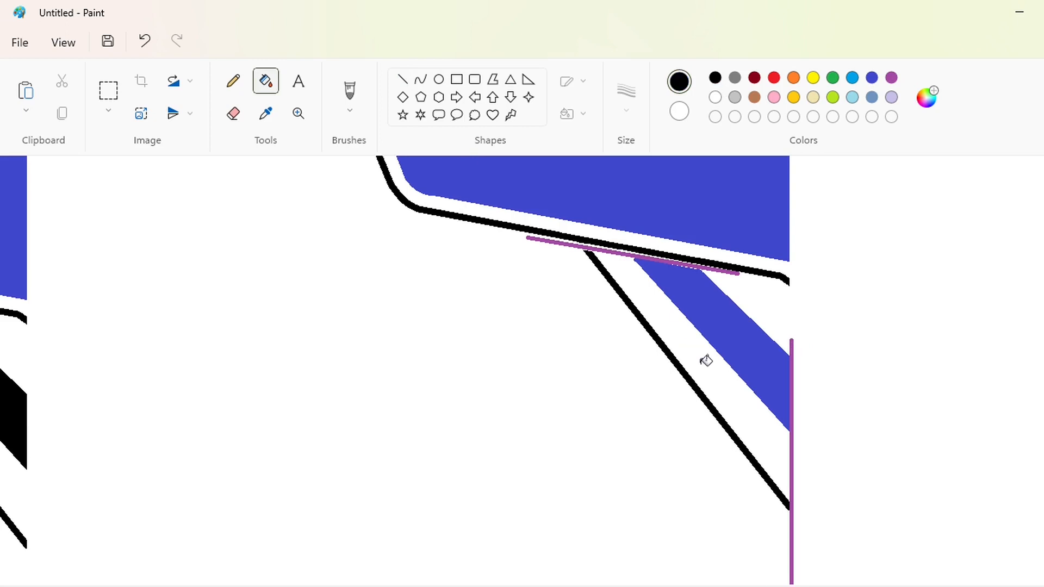
{"action": "left_click", "coordinate": [707, 362]}
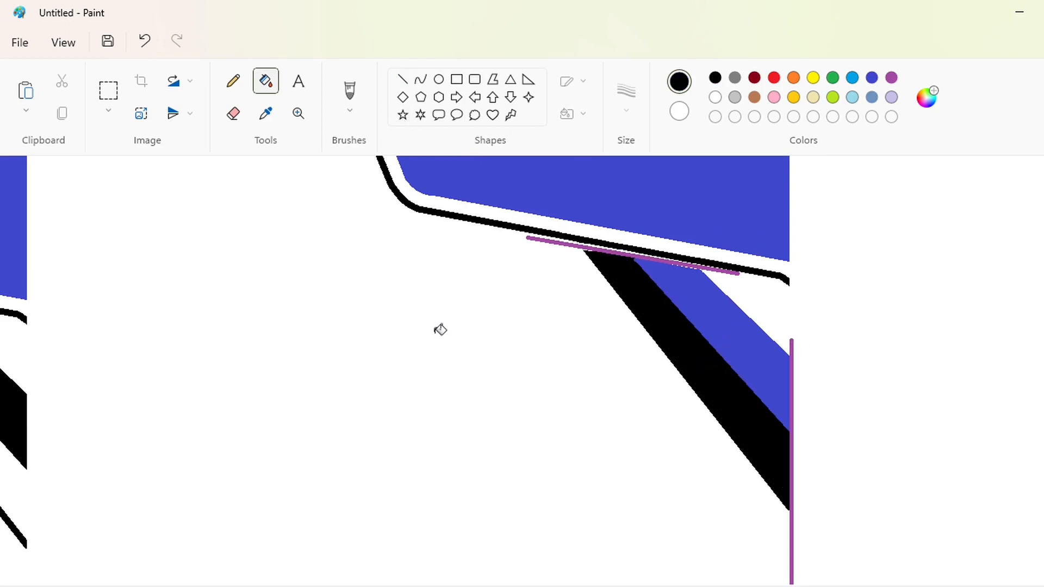
Step: Copy the original badge's lower stripes to its left and fill everything in the copy except the thin stripe with white
{"action": "mouse_move", "coordinate": [791, 586]}
{"action": "left_mouse_down"}
{"action": "mouse_move", "coordinate": [604, 586]}
{"action": "mouse_move", "coordinate": [614, 586]}
{"action": "left_mouse_up"}
{"action": "left_click", "coordinate": [108, 90]}
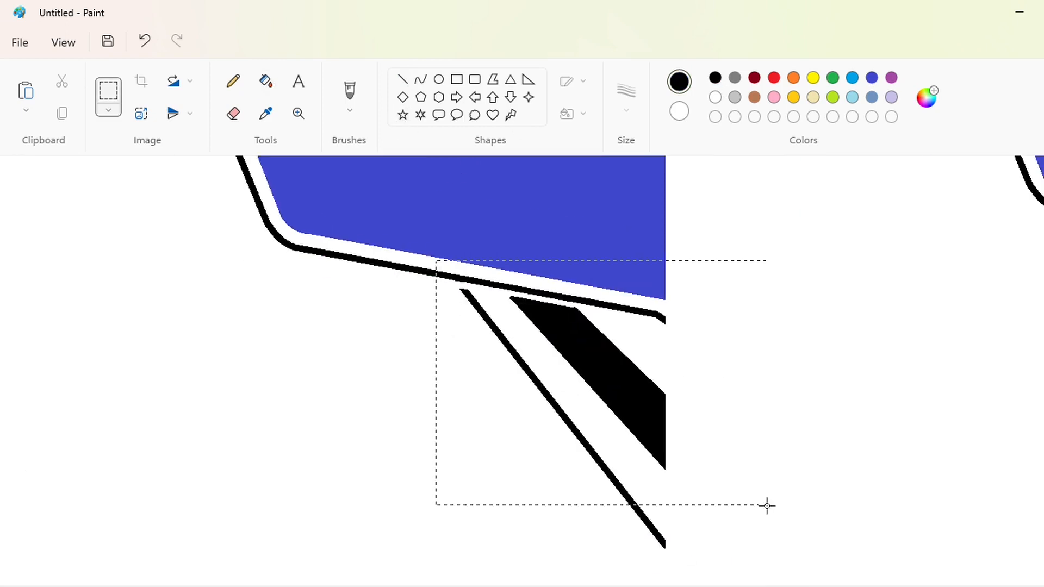
{"action": "left_click_drag", "start_coordinate": [767, 505], "coordinate": [792, 572]}
{"action": "left_click_drag", "start_coordinate": [753, 433], "coordinate": [343, 450]}
{"action": "left_click", "coordinate": [265, 80]}
{"action": "left_click", "coordinate": [715, 98]}
{"action": "left_click", "coordinate": [228, 293]}
{"action": "left_click", "coordinate": [214, 326]}
{"action": "left_click", "coordinate": [190, 369]}
Step: Try to paste a copy of the thin stripe, flipped horizontally and vertically, beside the duplicate's lower stripes
{"action": "left_click", "coordinate": [108, 90]}
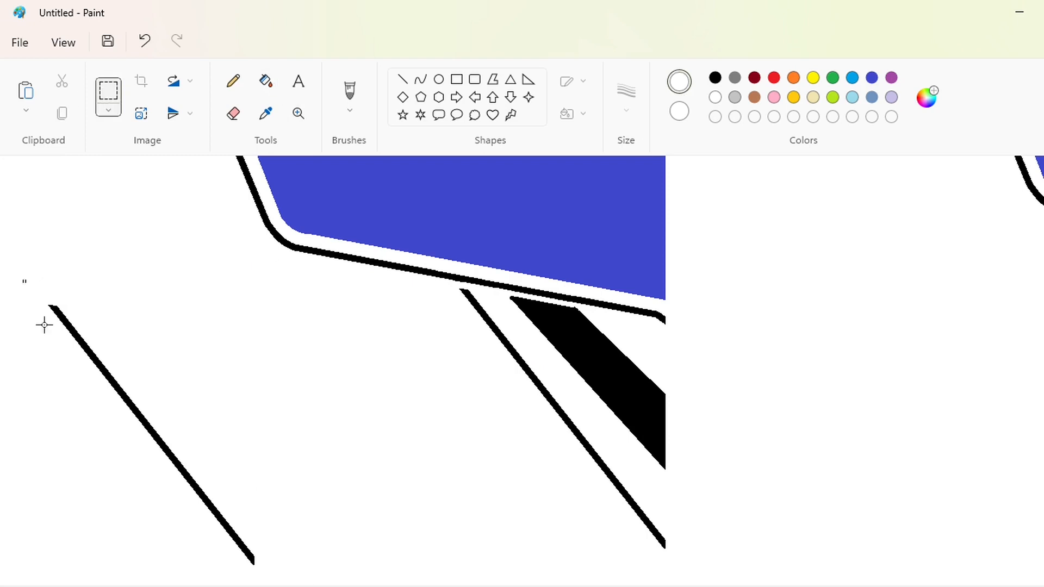
{"action": "left_click_drag", "start_coordinate": [24, 279], "coordinate": [341, 586]}
{"action": "key", "text": "ctrl+c"}
{"action": "scroll", "coordinate": [694, 527], "scroll_direction": "right", "scroll_amount": 10}
{"action": "key", "text": "ctrl+v"}
{"action": "left_click", "coordinate": [168, 118]}
{"action": "left_click", "coordinate": [180, 173]}
{"action": "left_click_drag", "start_coordinate": [207, 344], "coordinate": [460, 368]}
{"action": "left_click", "coordinate": [172, 114]}
{"action": "left_click", "coordinate": [187, 146]}
{"action": "left_click", "coordinate": [170, 113]}
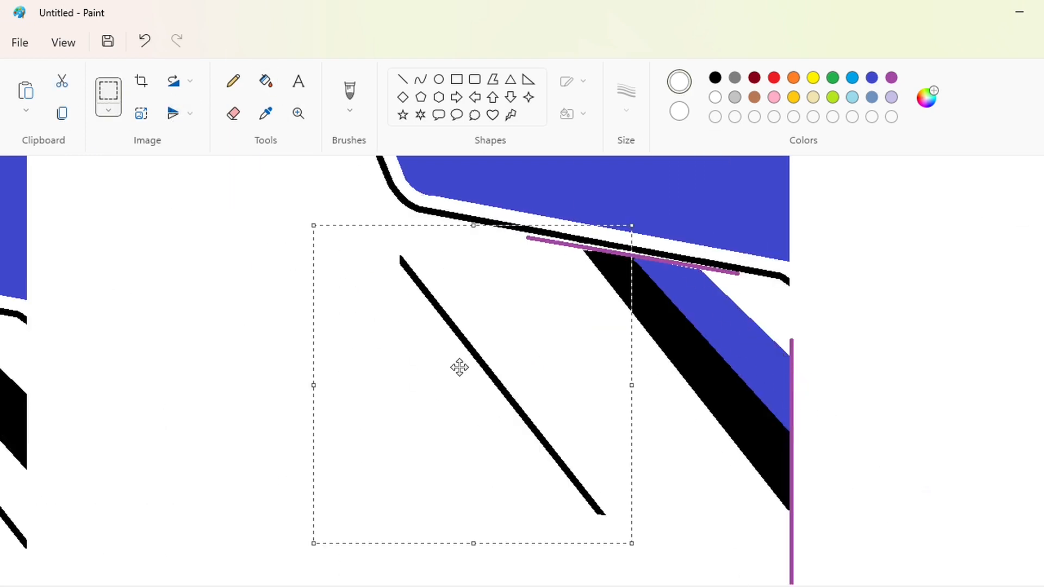
{"action": "key", "text": "ctrl+z"}
{"action": "scroll", "coordinate": [522, 370], "scroll_direction": "left", "scroll_amount": 10}
{"action": "key", "text": "ctrl+y"}
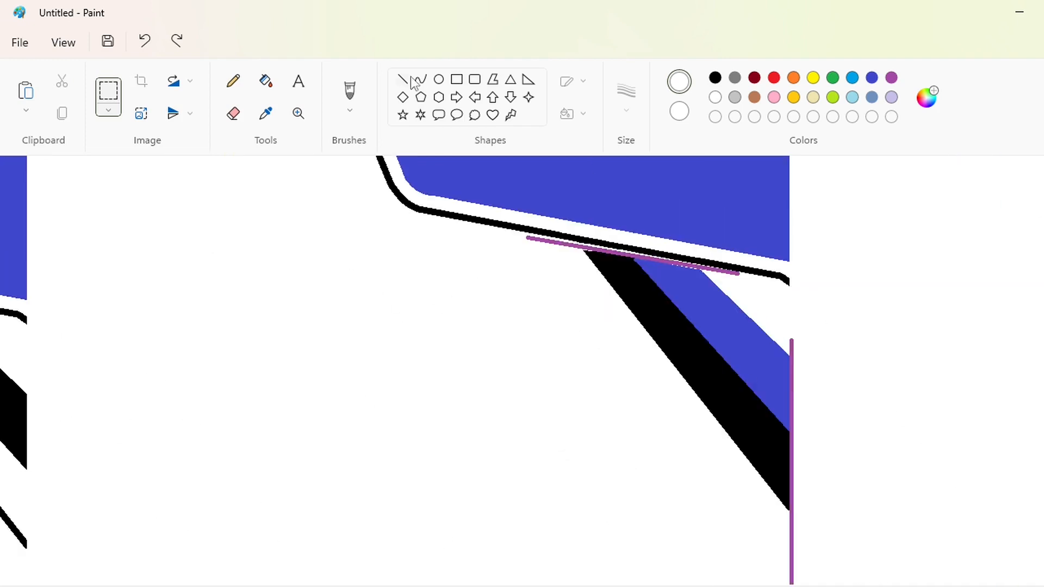
Step: Try to draw a black line along the outer edge of the duplicate's blue lower stripe
{"action": "left_click", "coordinate": [410, 78]}
{"action": "left_click", "coordinate": [626, 91]}
{"action": "left_click", "coordinate": [645, 200]}
{"action": "left_click_drag", "start_coordinate": [690, 268], "coordinate": [808, 378]}
{"action": "key", "text": "Up"}
{"action": "key", "text": "Up"}
{"action": "key", "text": "Up"}
{"action": "key", "text": "Up"}
{"action": "key", "text": "Up"}
{"action": "key", "text": "Up"}
{"action": "key", "text": "Up"}
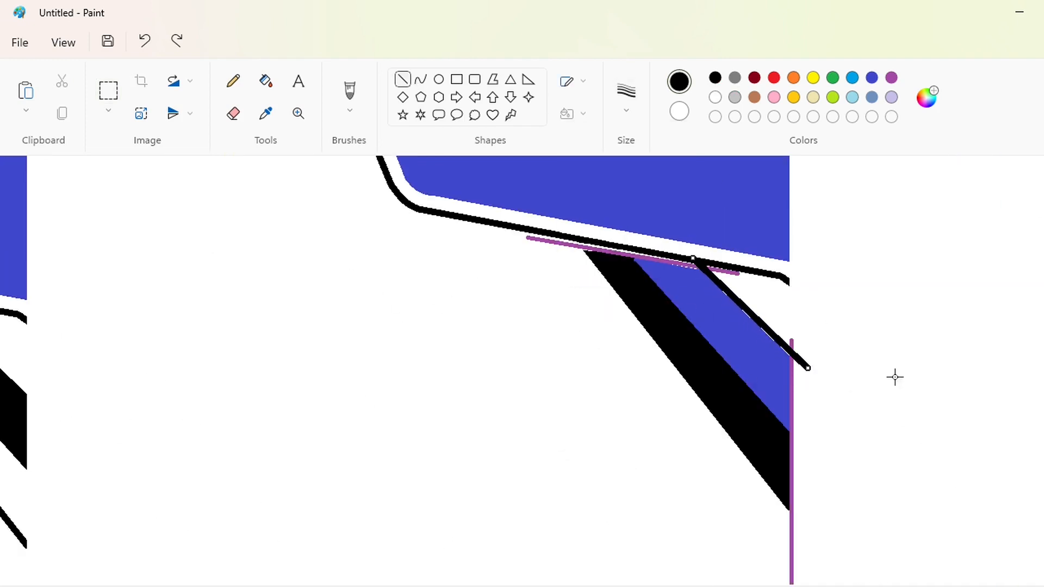
{"action": "left_click_drag", "start_coordinate": [781, 344], "coordinate": [305, 502]}
{"action": "scroll", "coordinate": [305, 502], "scroll_direction": "down", "scroll_amount": 1}
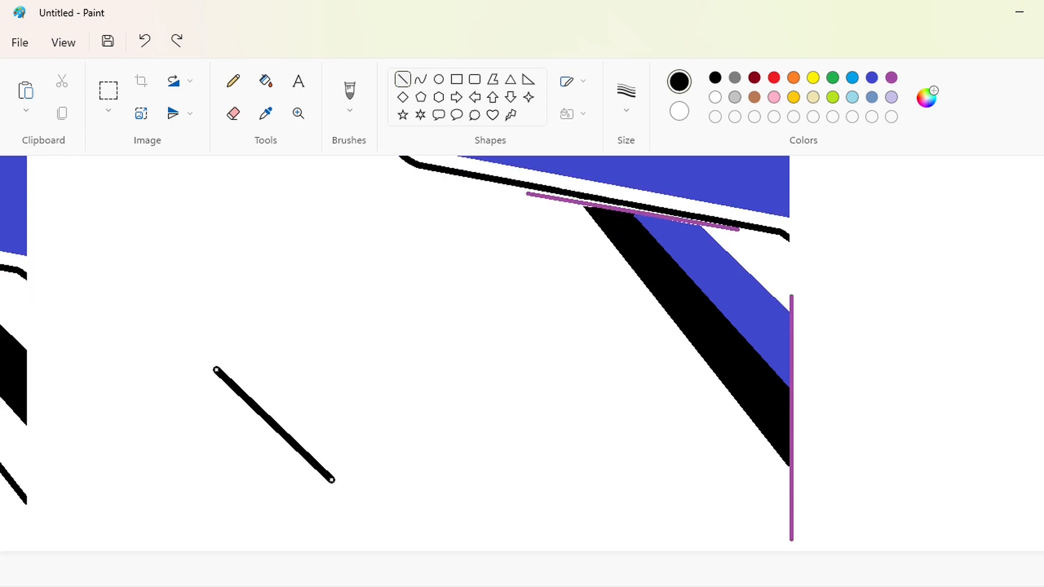
{"action": "scroll", "coordinate": [305, 502], "scroll_direction": "left", "scroll_amount": 10}
{"action": "mouse_move", "coordinate": [849, 449]}
{"action": "left_mouse_down"}
{"action": "mouse_move", "coordinate": [562, 483]}
{"action": "mouse_move", "coordinate": [547, 390]}
{"action": "mouse_move", "coordinate": [654, 456]}
{"action": "left_mouse_up"}
{"action": "key", "text": "ctrl+z"}
Step: Draw an 8px black line along the blue lower stripe's outer edge, nudging it into place and extending it past the cut edge
{"action": "left_click_drag", "start_coordinate": [731, 586], "coordinate": [907, 586]}
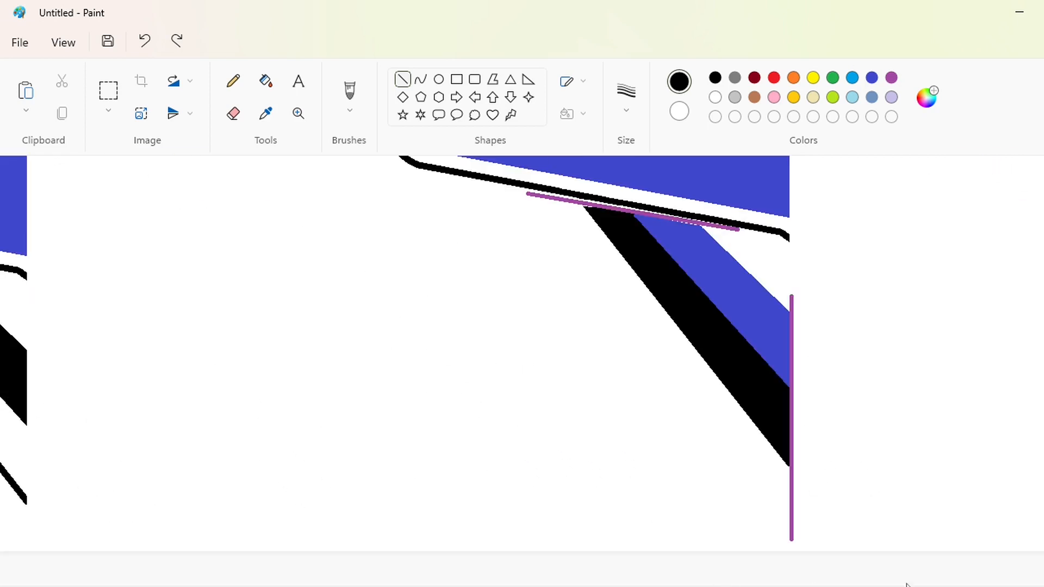
{"action": "left_click", "coordinate": [626, 98]}
{"action": "left_click", "coordinate": [650, 252]}
{"action": "left_click_drag", "start_coordinate": [703, 221], "coordinate": [836, 347]}
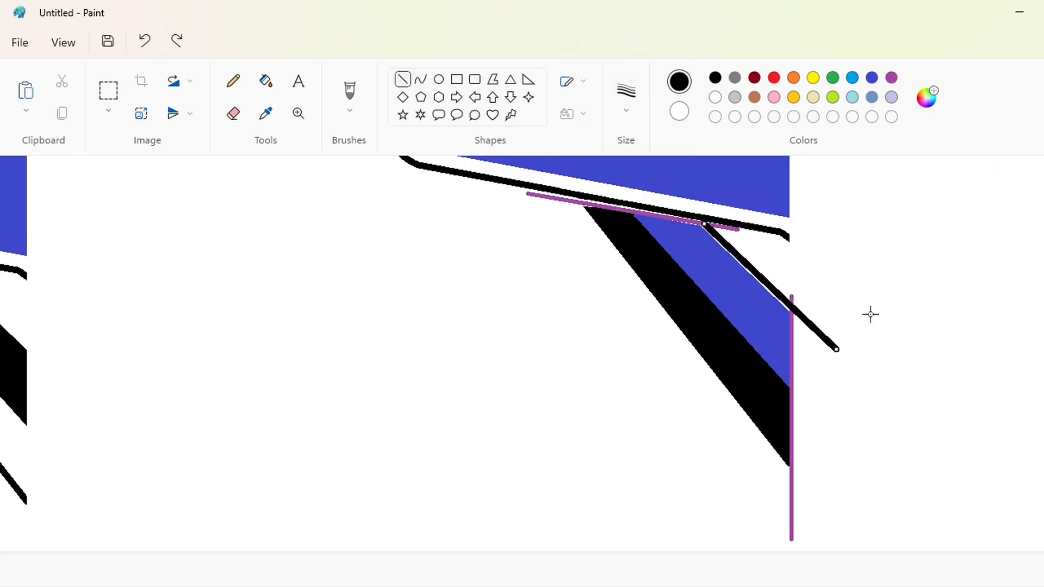
{"action": "key", "text": "Down"}
{"action": "key", "text": "Down"}
{"action": "key", "text": "Down"}
{"action": "key", "text": "Down"}
{"action": "key", "text": "Down"}
{"action": "key", "text": "Down"}
{"action": "key", "text": "Down"}
{"action": "key", "text": "Down"}
{"action": "key", "text": "Down"}
{"action": "key", "text": "Down"}
{"action": "key", "text": "Down"}
{"action": "key", "text": "Down"}
{"action": "key", "text": "Left"}
{"action": "key", "text": "Left"}
{"action": "key", "text": "Left"}
{"action": "key", "text": "Left"}
{"action": "key", "text": "Left"}
{"action": "key", "text": "Left"}
{"action": "key", "text": "Left"}
{"action": "key", "text": "Left"}
{"action": "key", "text": "Left"}
{"action": "key", "text": "Left"}
{"action": "key", "text": "Left"}
{"action": "key", "text": "Left"}
{"action": "key", "text": "Left"}
{"action": "key", "text": "Left"}
{"action": "key", "text": "Left"}
{"action": "key", "text": "Left"}
{"action": "key", "text": "Left"}
{"action": "key", "text": "Left"}
{"action": "key", "text": "Left"}
{"action": "key", "text": "Left"}
{"action": "key", "text": "Up"}
{"action": "key", "text": "Up"}
{"action": "key", "text": "Up"}
{"action": "key", "text": "Up"}
{"action": "key", "text": "Up"}
{"action": "key", "text": "Up"}
{"action": "key", "text": "Up"}
{"action": "key", "text": "Up"}
{"action": "key", "text": "Up"}
{"action": "key", "text": "Up"}
{"action": "key", "text": "Up"}
{"action": "key", "text": "Up"}
{"action": "key", "text": "Up"}
{"action": "key", "text": "Up"}
{"action": "key", "text": "Up"}
{"action": "key", "text": "Up"}
{"action": "key", "text": "Up"}
{"action": "key", "text": "Up"}
{"action": "left_click", "coordinate": [871, 315]}
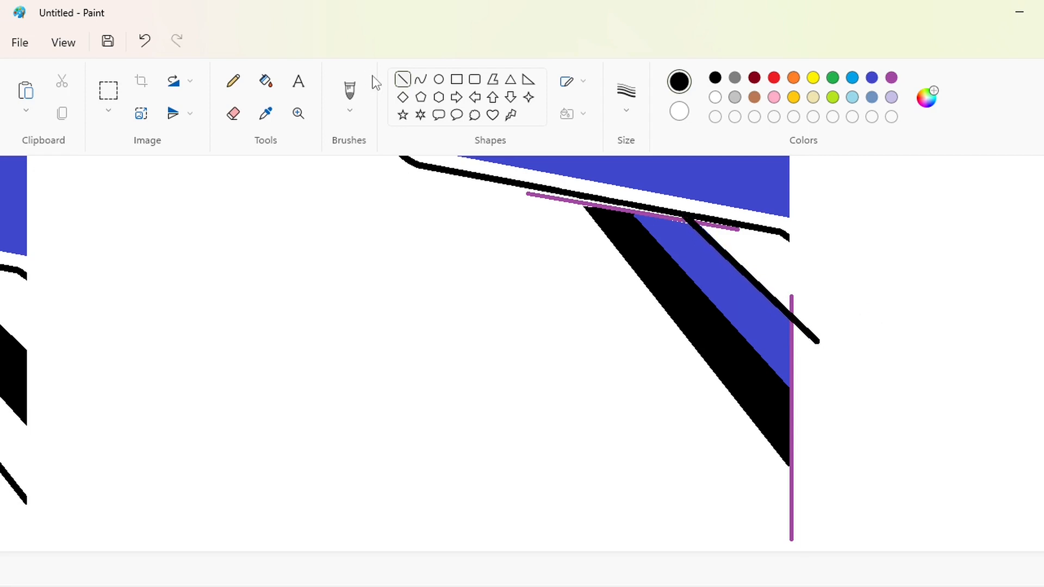
Step: Draw a vertical purple line along the cut edge across the new black line, and a 5px purple one along the stripes' upper ends
{"action": "left_click", "coordinate": [715, 97]}
{"action": "left_click_drag", "start_coordinate": [790, 318], "coordinate": [790, 347]}
{"action": "key", "text": "Right"}
{"action": "key", "text": "Right"}
{"action": "key", "text": "Right"}
{"action": "key", "text": "Right"}
{"action": "key", "text": "Right"}
{"action": "left_click", "coordinate": [822, 319]}
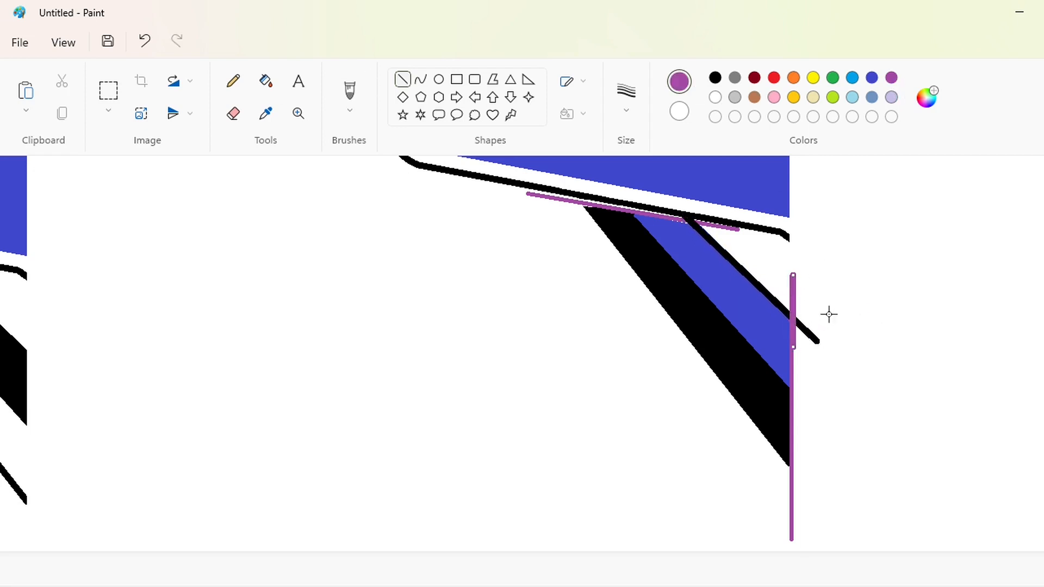
{"action": "left_click", "coordinate": [626, 99]}
{"action": "left_click", "coordinate": [640, 216]}
{"action": "left_click_drag", "start_coordinate": [577, 202], "coordinate": [718, 226]}
Step: Fill the purple helper lines, the black line's overshoot and the blue lower stripe with white
{"action": "left_click", "coordinate": [266, 81]}
{"action": "left_click", "coordinate": [715, 97]}
{"action": "left_click", "coordinate": [683, 220]}
{"action": "left_click", "coordinate": [792, 297]}
{"action": "left_click", "coordinate": [805, 330]}
{"action": "left_click", "coordinate": [727, 289]}
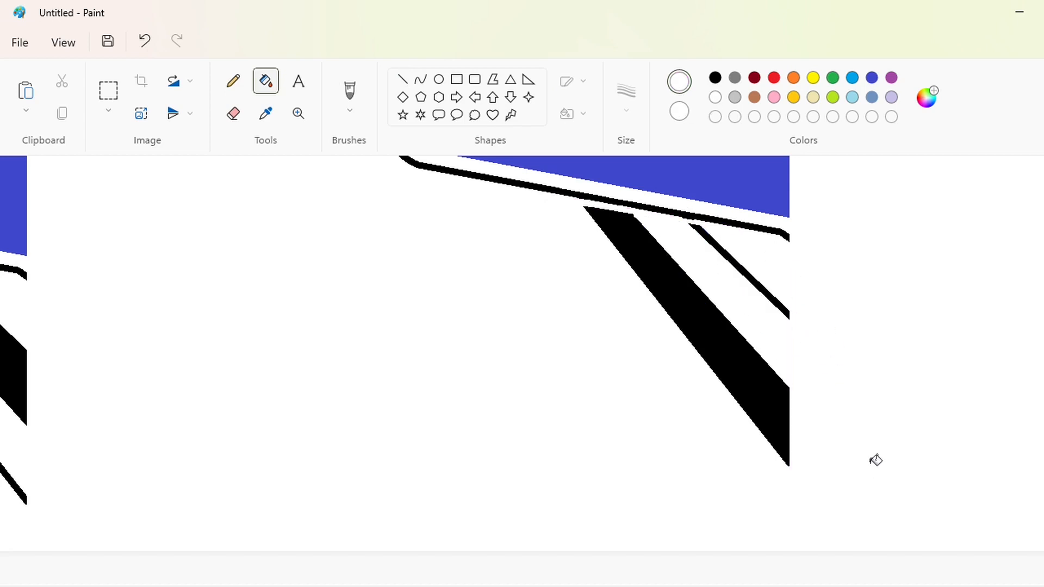
Step: Draw 8px purple lines over the two outer edges of the duplicate's upper stripes, meeting at the tip
{"action": "scroll", "coordinate": [839, 533], "scroll_direction": "up", "scroll_amount": 5}
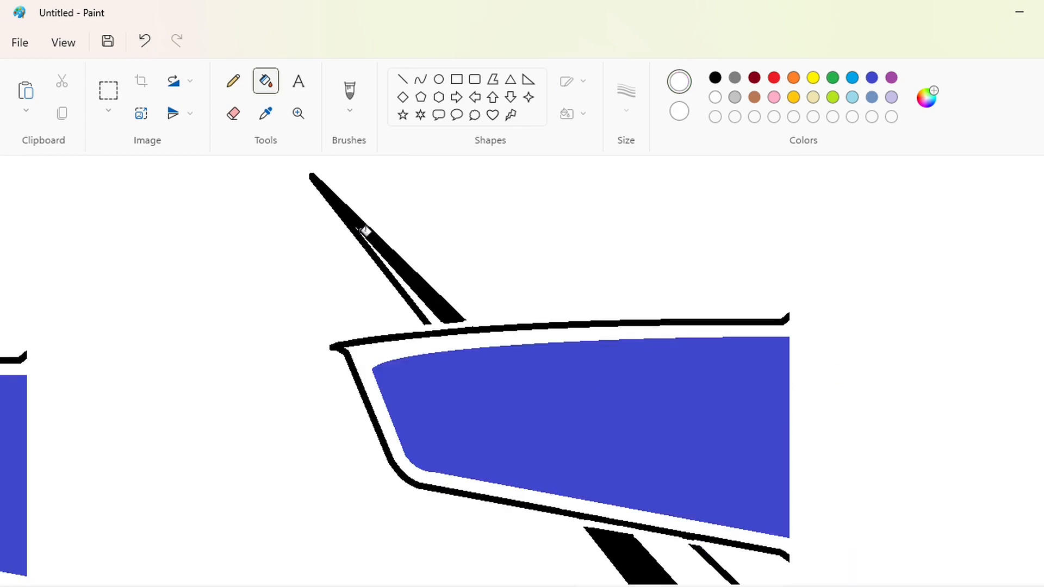
{"action": "left_click", "coordinate": [403, 79]}
{"action": "left_click", "coordinate": [891, 77]}
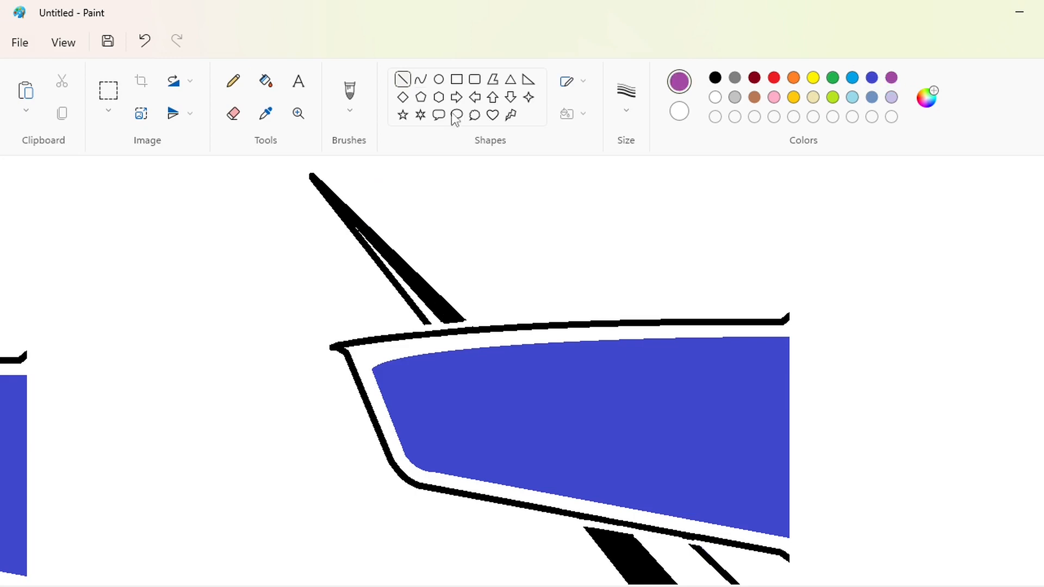
{"action": "left_click_drag", "start_coordinate": [428, 325], "coordinate": [465, 320]}
Step: Draw a 5px blue line across the lower ends of the duplicate's upper stripes, just above the panel outline
{"action": "left_click", "coordinate": [627, 116]}
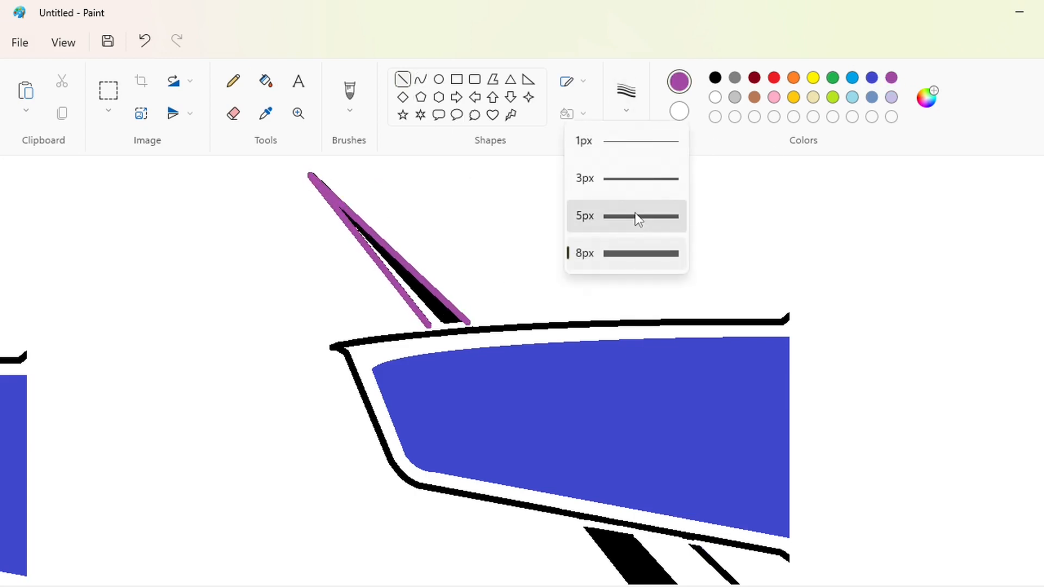
{"action": "left_click", "coordinate": [639, 216]}
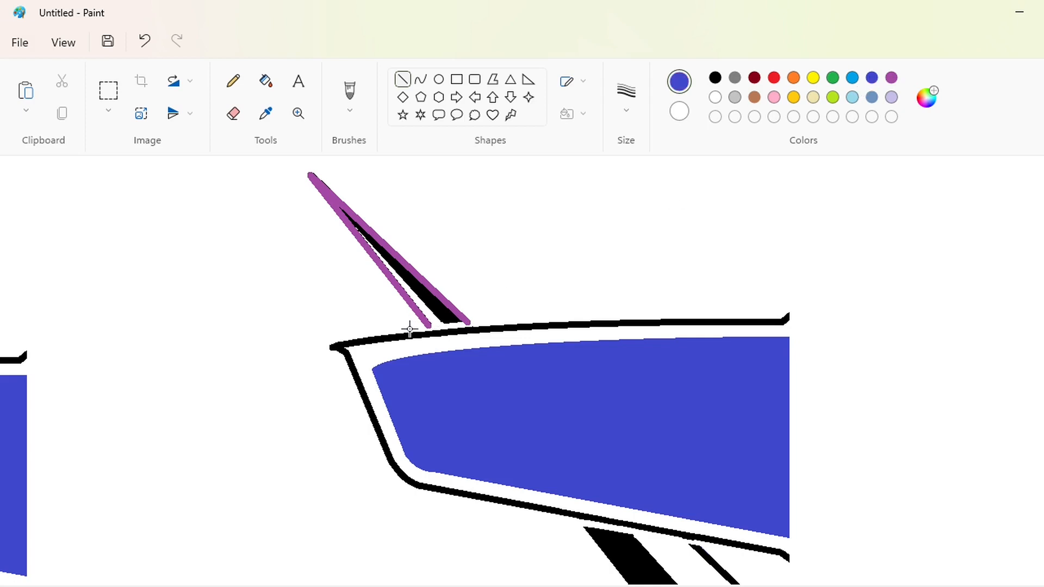
{"action": "left_click_drag", "start_coordinate": [409, 329], "coordinate": [505, 323]}
{"action": "left_click", "coordinate": [627, 91]}
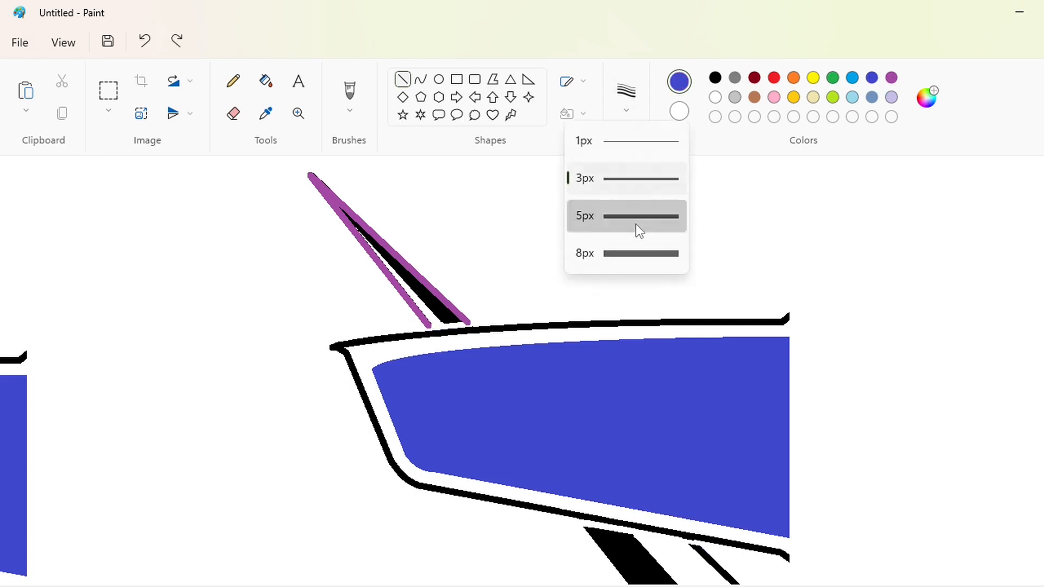
{"action": "left_click", "coordinate": [637, 223]}
{"action": "left_click_drag", "start_coordinate": [411, 329], "coordinate": [500, 320]}
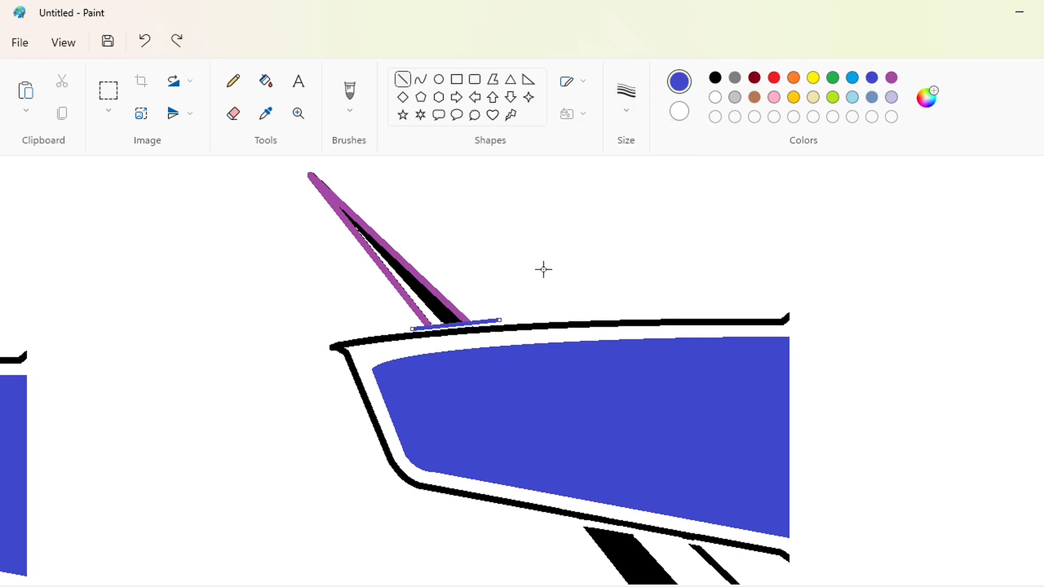
Step: Draw an 8px purple line along the black wedge's inner edge and fill the remaining gap beside it with purple
{"action": "left_click", "coordinate": [626, 91]}
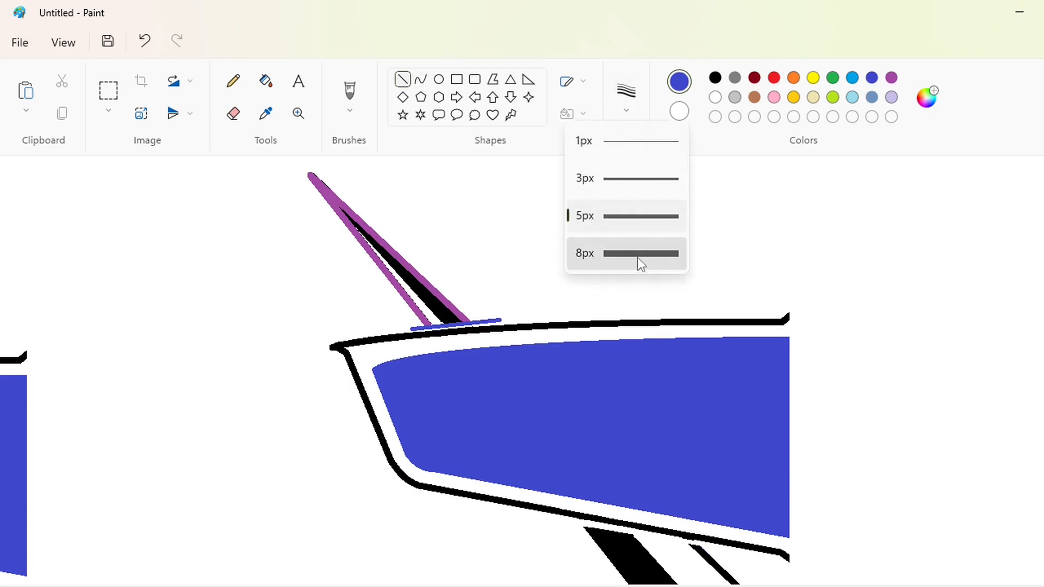
{"action": "left_click", "coordinate": [641, 261]}
{"action": "mouse_move", "coordinate": [354, 219]}
{"action": "left_mouse_down"}
{"action": "mouse_move", "coordinate": [448, 336]}
{"action": "mouse_move", "coordinate": [319, 191]}
{"action": "left_mouse_up"}
{"action": "key", "text": "ctrl+z"}
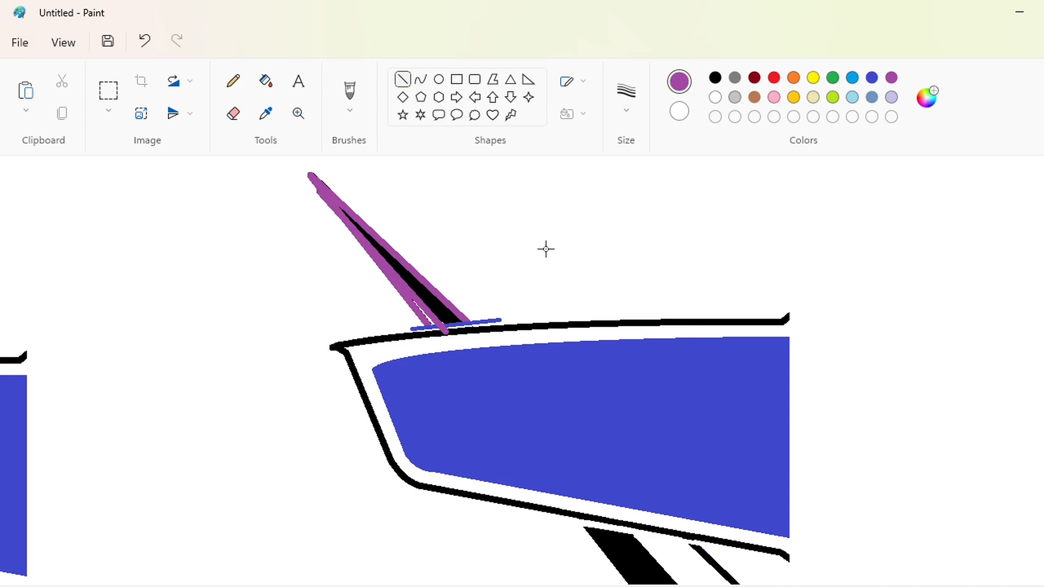
{"action": "left_click", "coordinate": [266, 81]}
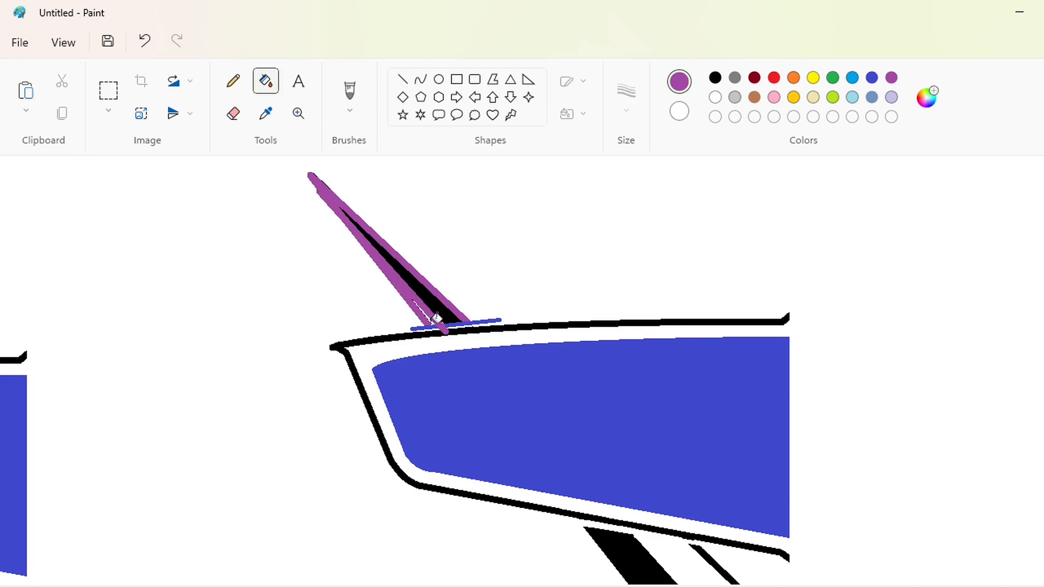
{"action": "left_click", "coordinate": [433, 322]}
Step: Try to trim the purple upper stripe with a white line running along its outer edge from the tip
{"action": "left_click", "coordinate": [234, 81]}
{"action": "left_click", "coordinate": [627, 97]}
{"action": "left_click", "coordinate": [631, 254]}
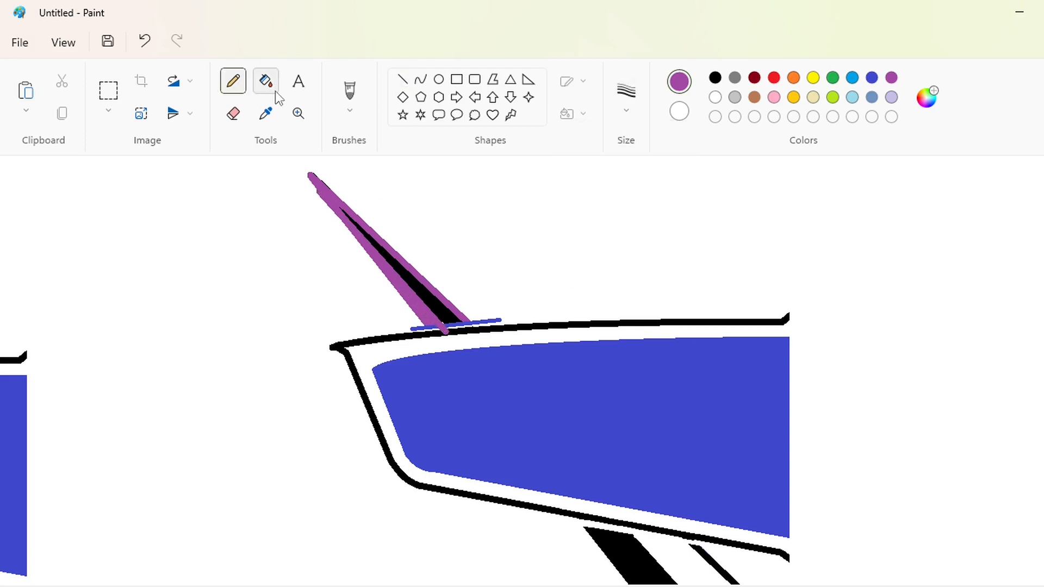
{"action": "left_click", "coordinate": [403, 80]}
{"action": "left_click", "coordinate": [715, 97]}
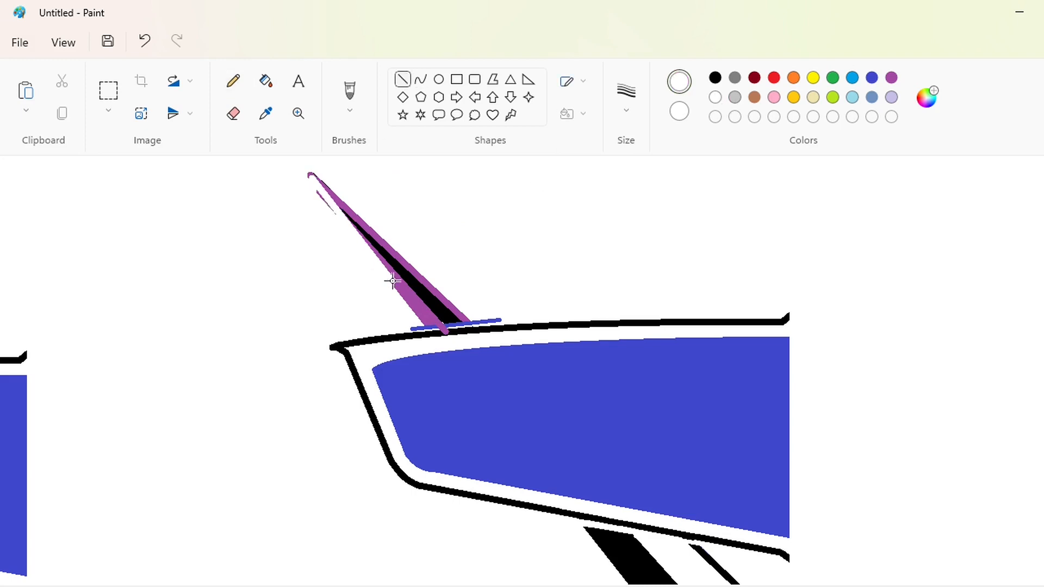
{"action": "left_click_drag", "start_coordinate": [311, 177], "coordinate": [397, 279]}
{"action": "key", "text": "ctrl+z"}
{"action": "left_click_drag", "start_coordinate": [311, 175], "coordinate": [429, 326]}
{"action": "key", "text": "ctrl+z"}
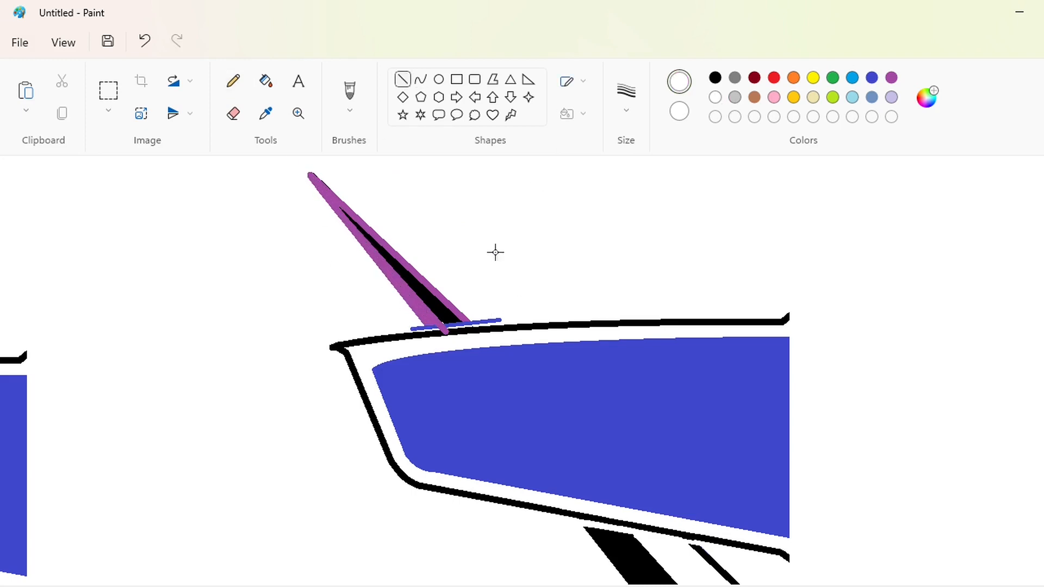
Step: Fill the black wedge between the purple stripes with white and draw an 8px blue line across the stripes' lower ends
{"action": "left_click", "coordinate": [266, 81]}
{"action": "left_click", "coordinate": [466, 311]}
{"action": "left_click", "coordinate": [403, 79]}
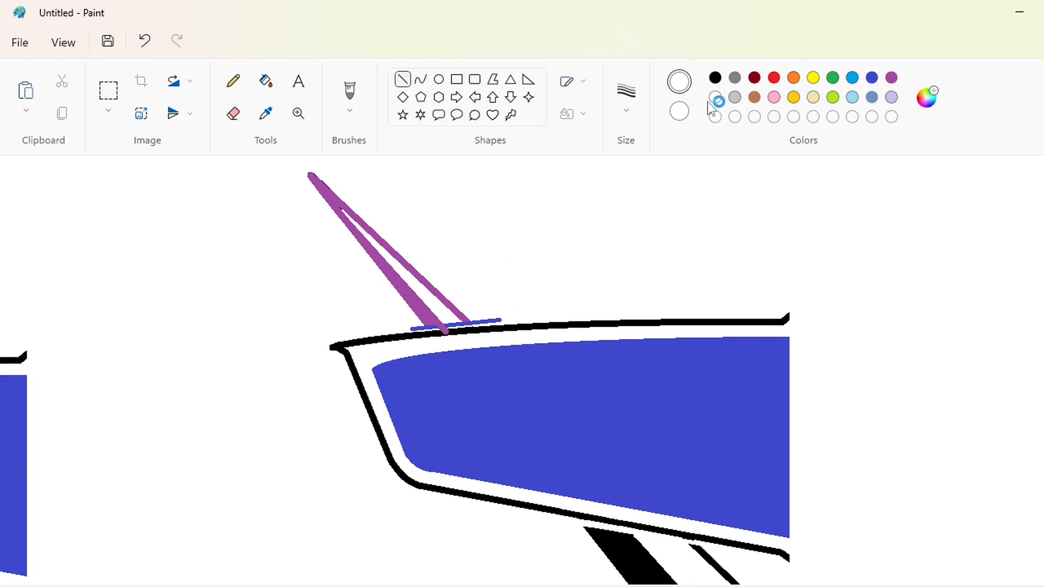
{"action": "left_click", "coordinate": [872, 77]}
{"action": "left_click_drag", "start_coordinate": [405, 330], "coordinate": [494, 325]}
Step: Fill the blue line across the upper stripes' lower ends with white and the purple stripes with black
{"action": "left_click", "coordinate": [266, 81]}
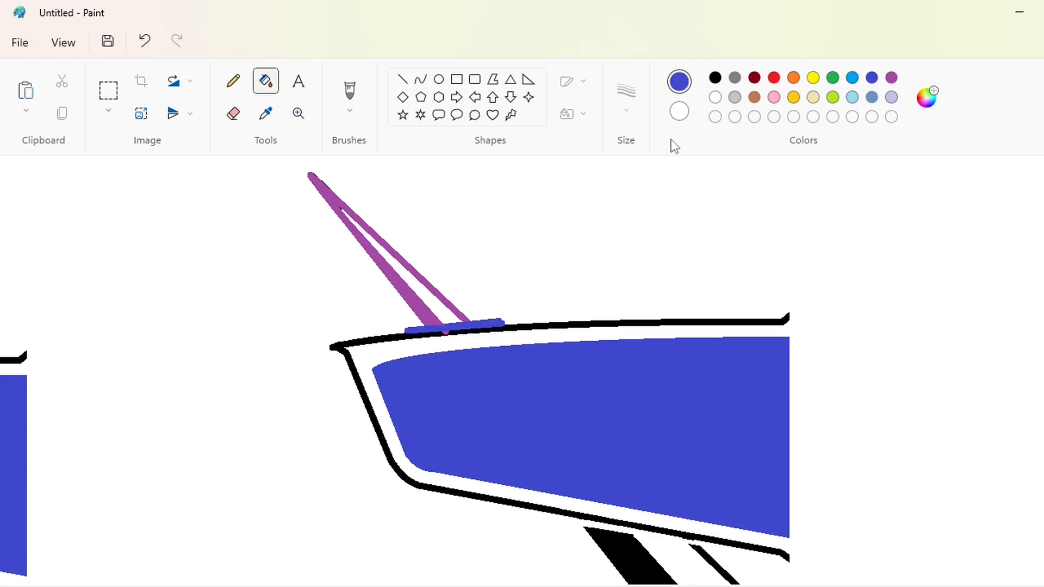
{"action": "left_click", "coordinate": [715, 97]}
{"action": "left_click", "coordinate": [460, 326]}
{"action": "left_click", "coordinate": [715, 77]}
{"action": "left_click", "coordinate": [379, 250]}
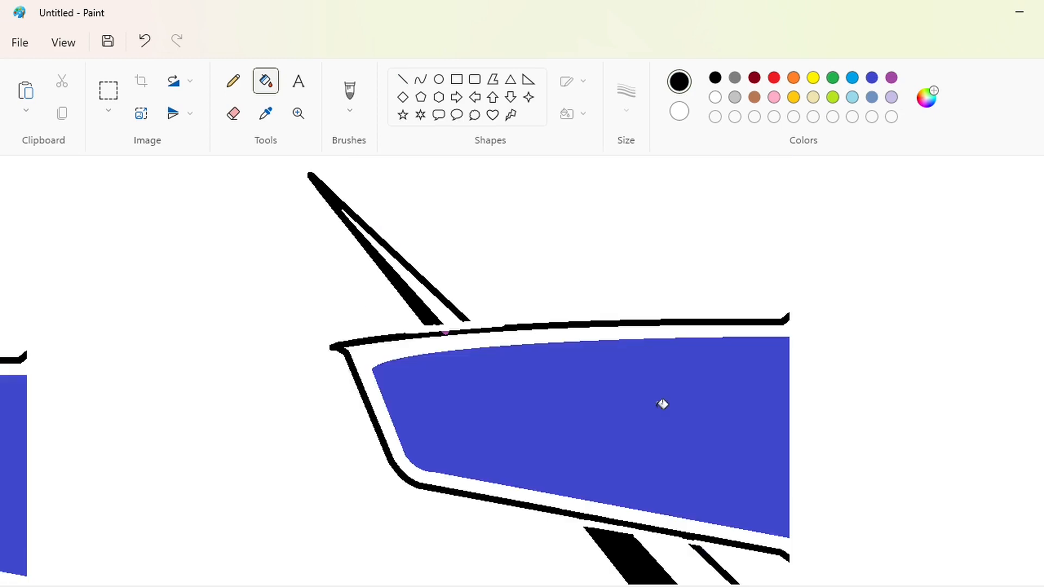
Step: Copy the original half badge's blue panel with its outline and paste it in the empty area to the left of the original
{"action": "scroll", "coordinate": [677, 434], "scroll_direction": "down", "scroll_amount": 2}
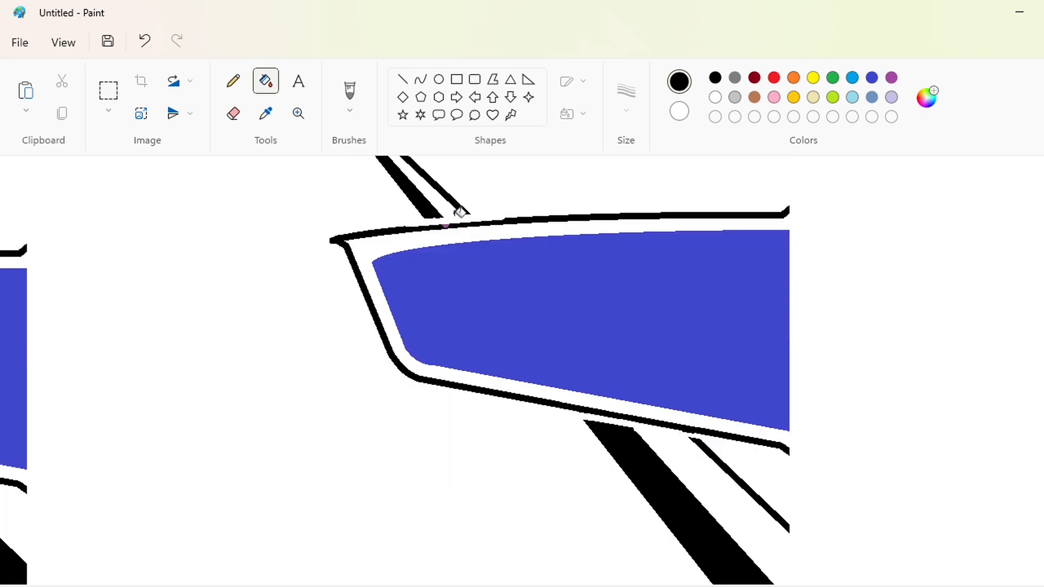
{"action": "scroll", "coordinate": [915, 514], "scroll_direction": "down", "scroll_amount": 2}
{"action": "left_click", "coordinate": [108, 90]}
{"action": "left_click_drag", "start_coordinate": [259, 274], "coordinate": [669, 450]}
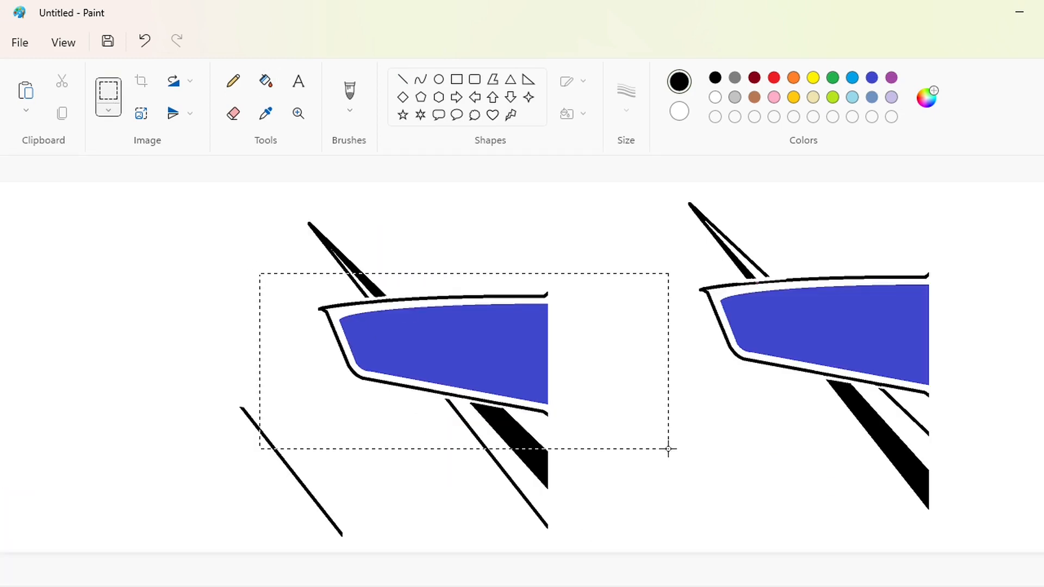
{"action": "key", "text": "ctrl+c"}
{"action": "left_click", "coordinate": [385, 491]}
{"action": "scroll", "coordinate": [327, 492], "scroll_direction": "left", "scroll_amount": 9}
{"action": "key", "text": "ctrl+v"}
{"action": "left_click_drag", "start_coordinate": [240, 283], "coordinate": [448, 406]}
{"action": "left_click", "coordinate": [544, 234]}
Step: Fill the leftover stripe pieces above and below the separate copied blue panel with white
{"action": "left_click", "coordinate": [265, 81]}
{"action": "left_click", "coordinate": [715, 97]}
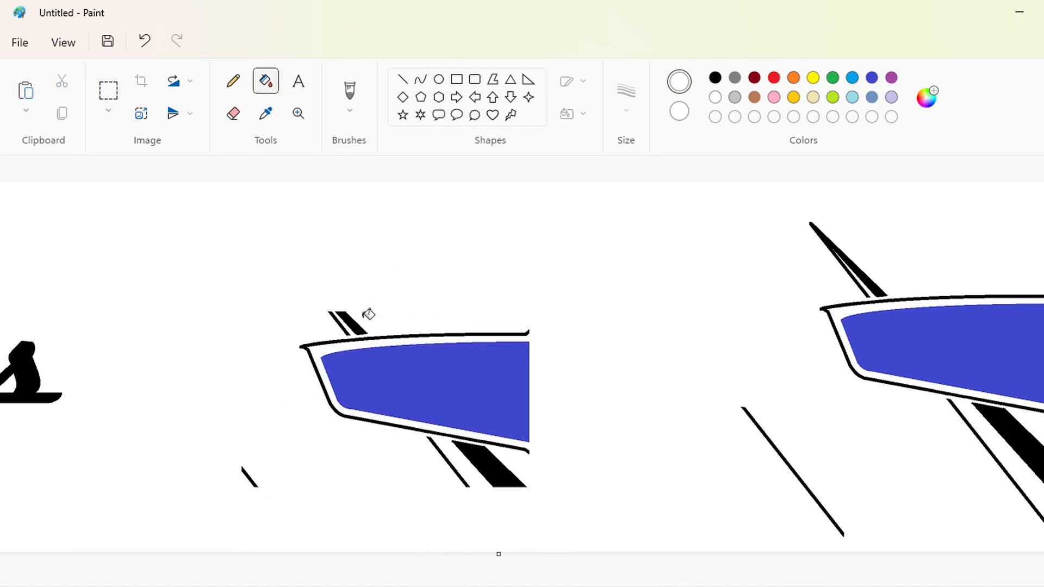
{"action": "left_click", "coordinate": [355, 324]}
{"action": "left_click", "coordinate": [338, 323]}
{"action": "left_click", "coordinate": [509, 465]}
{"action": "left_click", "coordinate": [448, 462]}
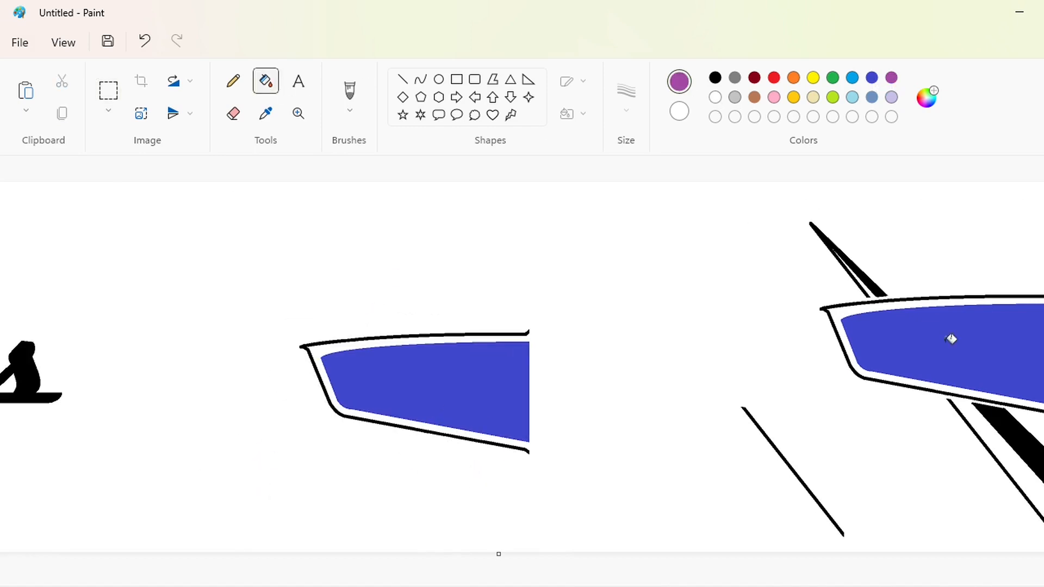
Step: Fill the blue panel of the rearranged-stripe half badge with purple and copy the separate stripeless panel
{"action": "scroll", "coordinate": [951, 340], "scroll_direction": "right", "scroll_amount": 5}
{"action": "left_click", "coordinate": [987, 329]}
{"action": "scroll", "coordinate": [485, 426], "scroll_direction": "left", "scroll_amount": 4}
{"action": "left_click", "coordinate": [108, 90]}
{"action": "left_click_drag", "start_coordinate": [537, 226], "coordinate": [545, 531]}
{"action": "left_click", "coordinate": [545, 531]}
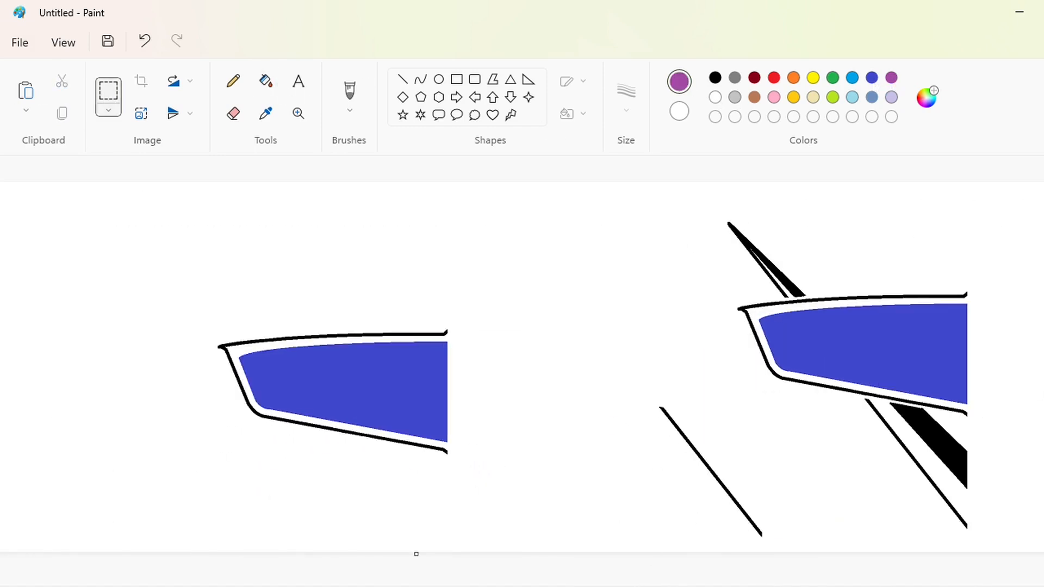
Step: Paste the copied blue panel over the purple one and nudge it until it covers the purple panel and its outline exactly
{"action": "scroll", "coordinate": [522, 381], "scroll_direction": "right", "scroll_amount": 5}
{"action": "scroll", "coordinate": [970, 546], "scroll_direction": "up", "scroll_amount": 2}
{"action": "key", "text": "ctrl+v"}
{"action": "left_click_drag", "start_coordinate": [106, 324], "coordinate": [147, 323]}
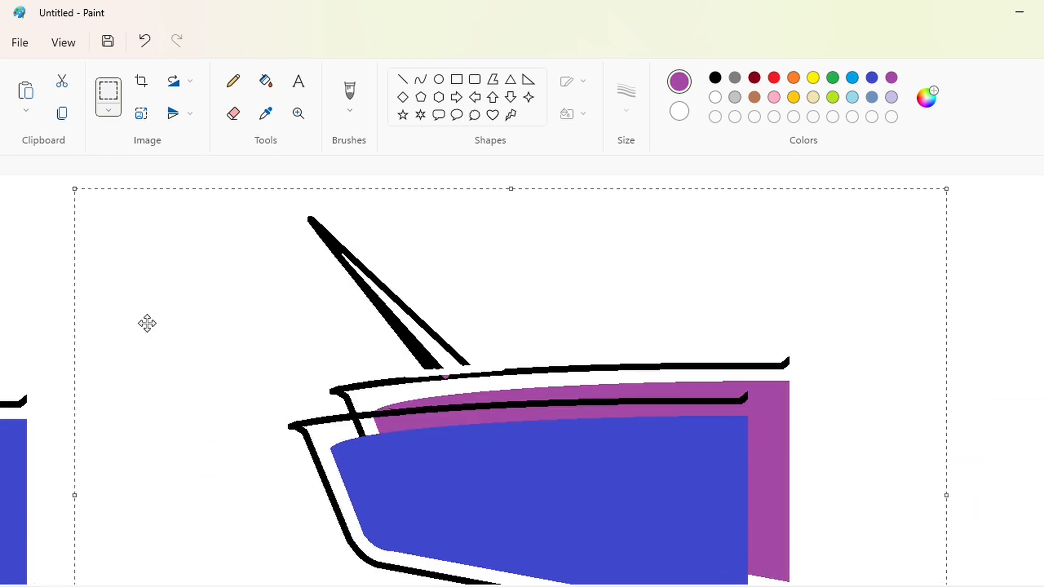
{"action": "key", "text": "Right"}
{"action": "key", "text": "Right"}
{"action": "key", "text": "Right"}
{"action": "key", "text": "Right"}
{"action": "key", "text": "Right"}
{"action": "key", "text": "Right"}
{"action": "key", "text": "Right"}
{"action": "key", "text": "Right"}
{"action": "key", "text": "Right"}
{"action": "key", "text": "Right"}
{"action": "key", "text": "Right"}
{"action": "key", "text": "Right"}
{"action": "key", "text": "Right"}
{"action": "key", "text": "Right"}
{"action": "key", "text": "Right"}
{"action": "key", "text": "Right"}
{"action": "key", "text": "Right"}
{"action": "key", "text": "Right"}
{"action": "key", "text": "Right"}
{"action": "key", "text": "Right"}
{"action": "key", "text": "Left"}
{"action": "key", "text": "Left"}
{"action": "key", "text": "Up"}
{"action": "key", "text": "Up"}
{"action": "key", "text": "Up"}
{"action": "key", "text": "Up"}
{"action": "key", "text": "Up"}
{"action": "key", "text": "Up"}
{"action": "key", "text": "Up"}
{"action": "key", "text": "Up"}
{"action": "key", "text": "Up"}
{"action": "key", "text": "Up"}
{"action": "key", "text": "Up"}
{"action": "key", "text": "Up"}
{"action": "key", "text": "Up"}
{"action": "key", "text": "Up"}
{"action": "key", "text": "Up"}
{"action": "key", "text": "Up"}
{"action": "key", "text": "Up"}
{"action": "key", "text": "Up"}
{"action": "key", "text": "Up"}
{"action": "key", "text": "Up"}
{"action": "key", "text": "Escape"}
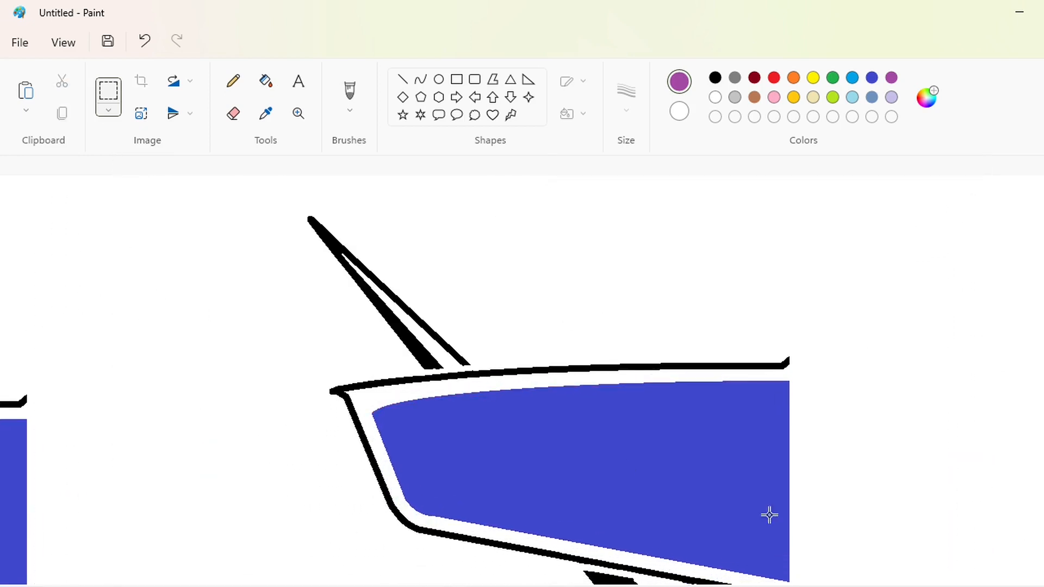
Step: Copy the rearranged-stripe half badge and cover the original of it with a solid white rectangle
{"action": "scroll", "coordinate": [769, 515], "scroll_direction": "down", "scroll_amount": 1}
{"action": "left_click_drag", "start_coordinate": [631, 193], "coordinate": [1021, 551]}
{"action": "left_click", "coordinate": [242, 351]}
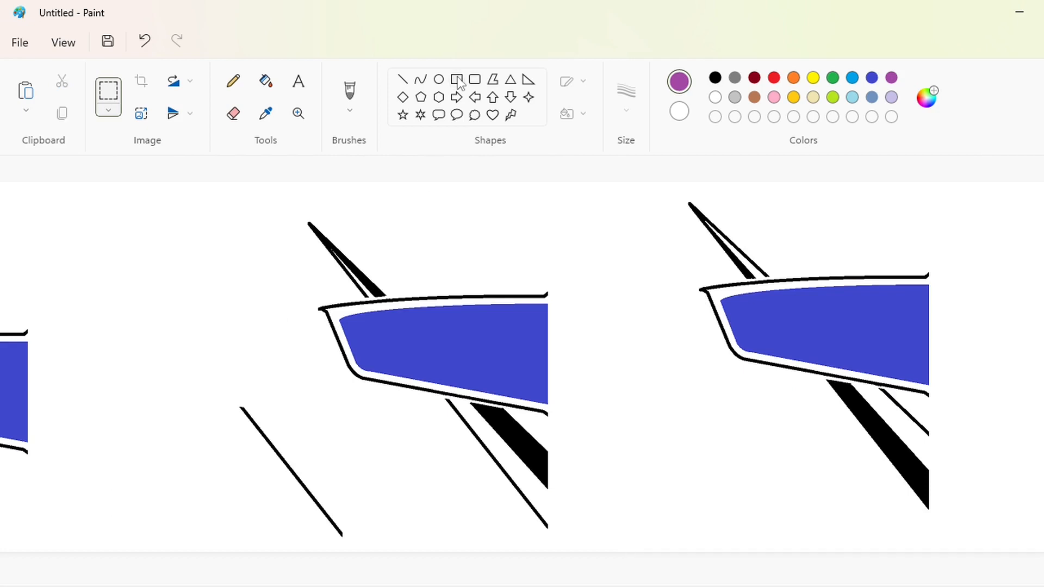
{"action": "left_click", "coordinate": [457, 81]}
{"action": "left_click", "coordinate": [715, 97]}
{"action": "left_click", "coordinate": [574, 113]}
{"action": "left_click", "coordinate": [601, 194]}
{"action": "left_click_drag", "start_coordinate": [634, 193], "coordinate": [1001, 542]}
{"action": "left_click", "coordinate": [245, 385]}
Step: Paste the copied half badge, flip it horizontally and join it to the cut edge of the original half
{"action": "scroll", "coordinate": [522, 370], "scroll_direction": "up", "scroll_amount": 1}
{"action": "scroll", "coordinate": [522, 370], "scroll_direction": "right", "scroll_amount": 10}
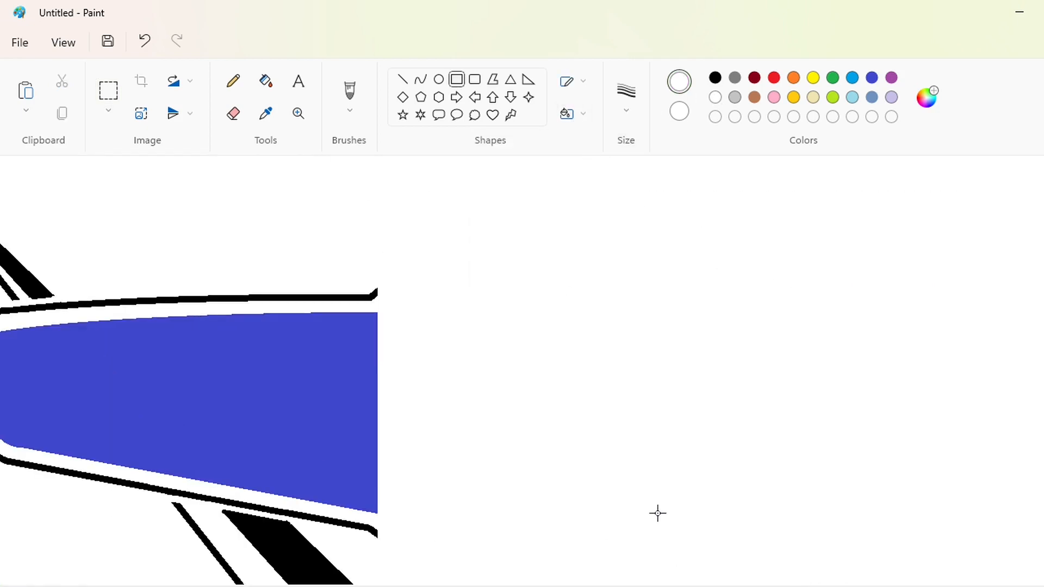
{"action": "key", "text": "ctrl+v"}
{"action": "left_click", "coordinate": [180, 114]}
{"action": "left_click", "coordinate": [185, 170]}
{"action": "left_click_drag", "start_coordinate": [286, 428], "coordinate": [452, 369]}
{"action": "key", "text": "Left"}
{"action": "key", "text": "Left"}
{"action": "key", "text": "Left"}
{"action": "key", "text": "Left"}
{"action": "key", "text": "Left"}
{"action": "key", "text": "Down"}
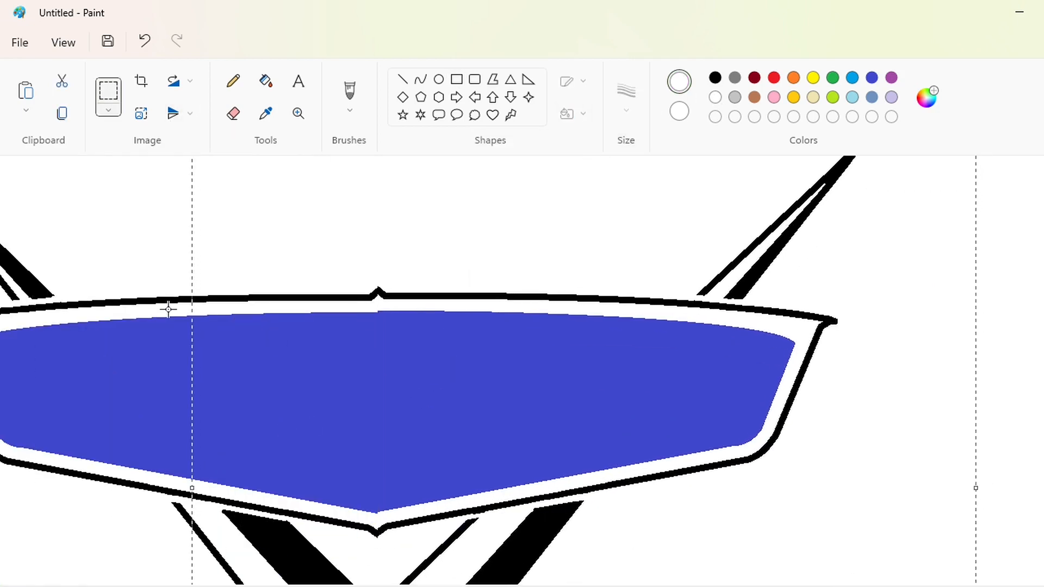
{"action": "scroll", "coordinate": [867, 426], "scroll_direction": "down", "scroll_amount": 4}
{"action": "left_click", "coordinate": [1006, 430]}
{"action": "scroll", "coordinate": [1007, 430], "scroll_direction": "down", "scroll_amount": 1}
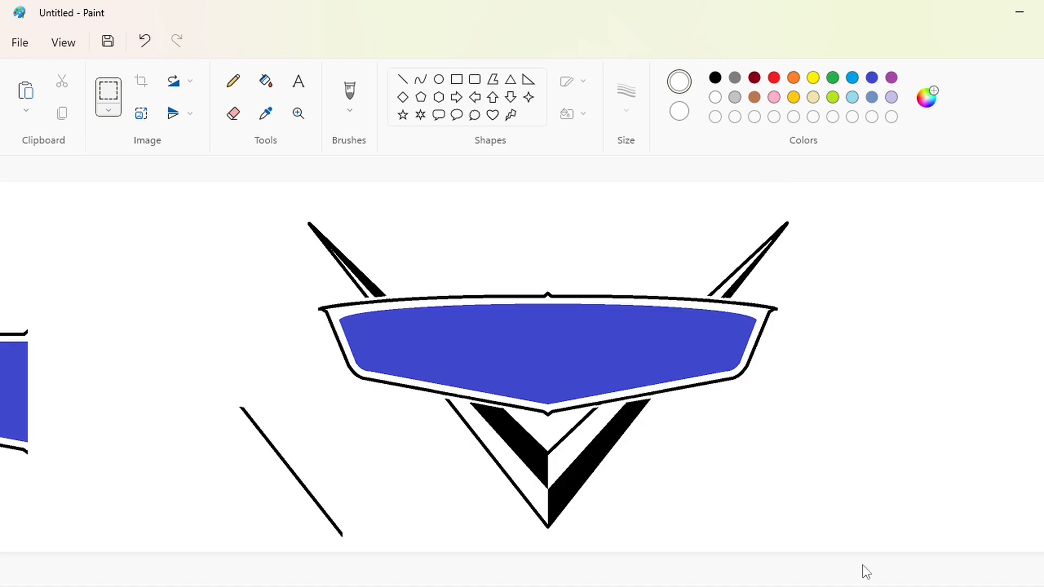
Step: Copy the black "Cars" lettering and paste it into the area of the assembled badge
{"action": "scroll", "coordinate": [132, 225], "scroll_direction": "left", "scroll_amount": 10}
{"action": "left_click_drag", "start_coordinate": [750, 561], "coordinate": [753, 540]}
{"action": "key", "text": "ctrl+c"}
{"action": "left_click", "coordinate": [986, 554]}
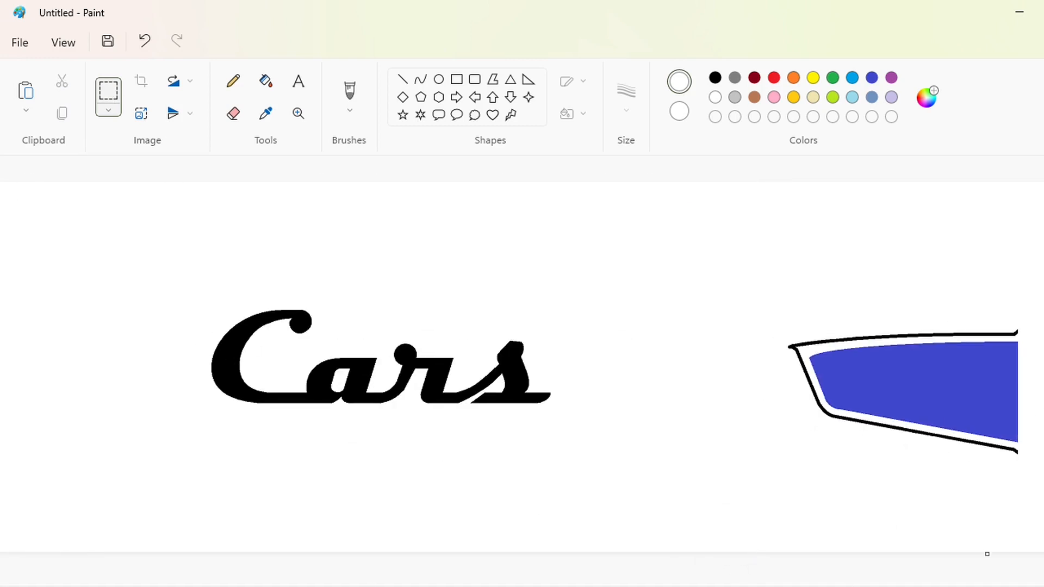
{"action": "scroll", "coordinate": [986, 554], "scroll_direction": "right", "scroll_amount": 10}
{"action": "key", "text": "ctrl+v"}
Step: Reduce the pasted "Cars" lettering's height and center it inside the badge's blue panel
{"action": "left_click_drag", "start_coordinate": [329, 328], "coordinate": [524, 325]}
{"action": "left_click_drag", "start_coordinate": [558, 184], "coordinate": [558, 252]}
{"action": "left_click_drag", "start_coordinate": [533, 365], "coordinate": [531, 343]}
{"action": "key", "text": "ctrl+z"}
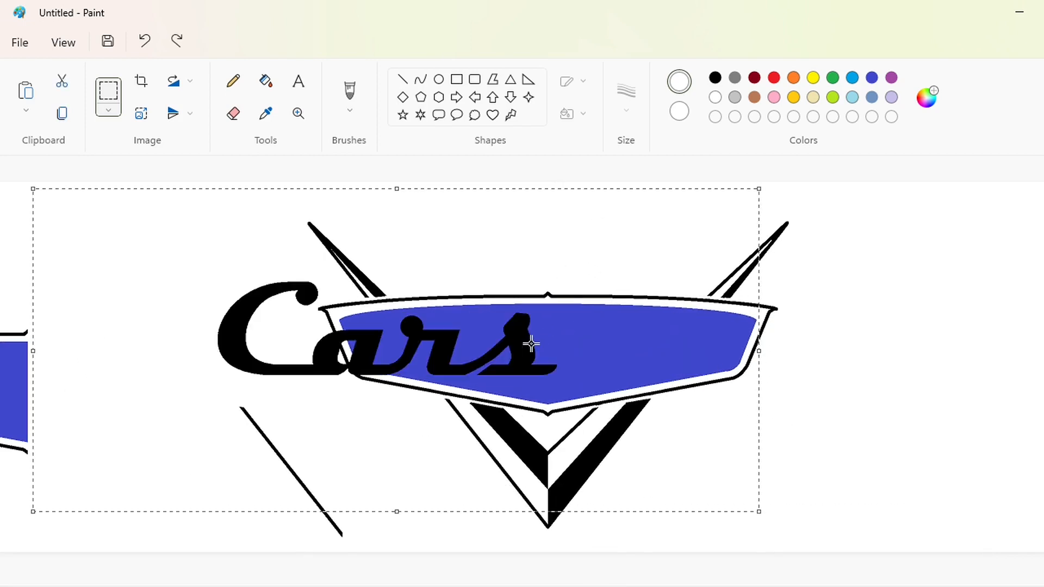
{"action": "left_click_drag", "start_coordinate": [396, 189], "coordinate": [401, 299]}
{"action": "left_click_drag", "start_coordinate": [347, 418], "coordinate": [497, 370]}
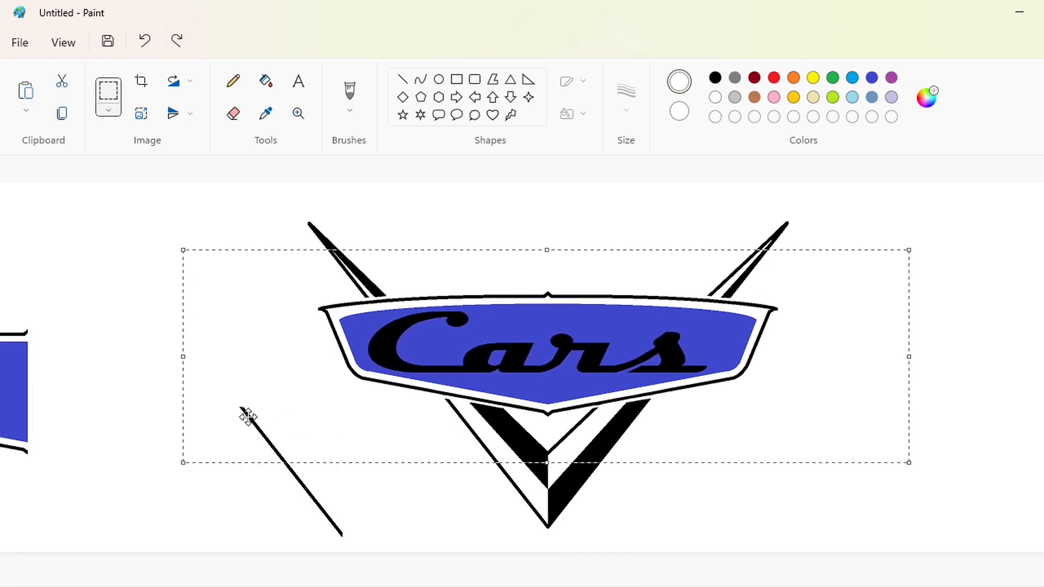
{"action": "left_click", "coordinate": [119, 249]}
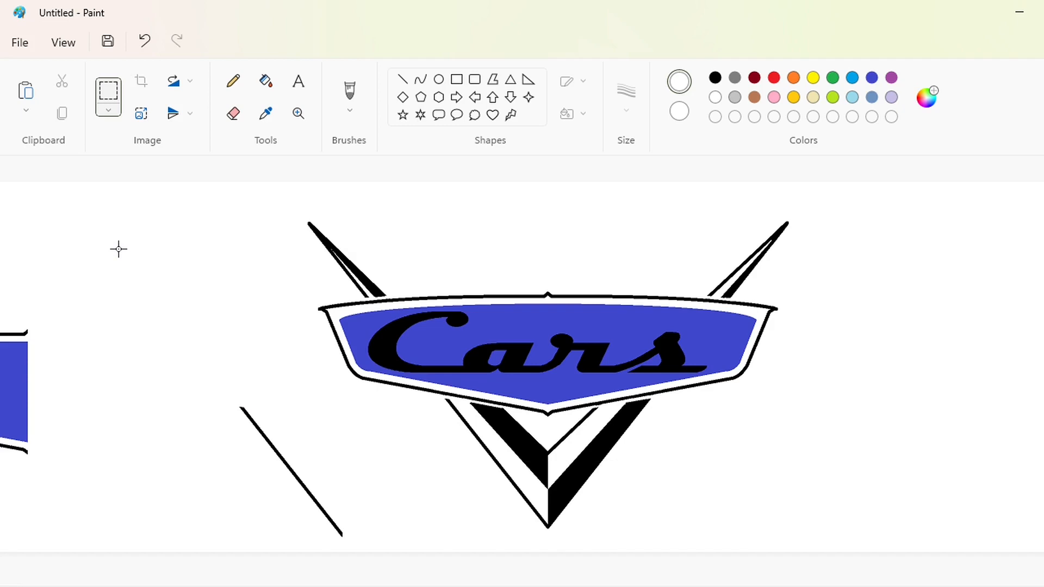
Step: Add the text "Disney" in the Waltograph font at size 100
{"action": "left_click", "coordinate": [297, 86]}
{"action": "left_click", "coordinate": [467, 178]}
{"action": "type", "text": "100"}
{"action": "key", "text": "Return"}
{"action": "left_click", "coordinate": [314, 437]}
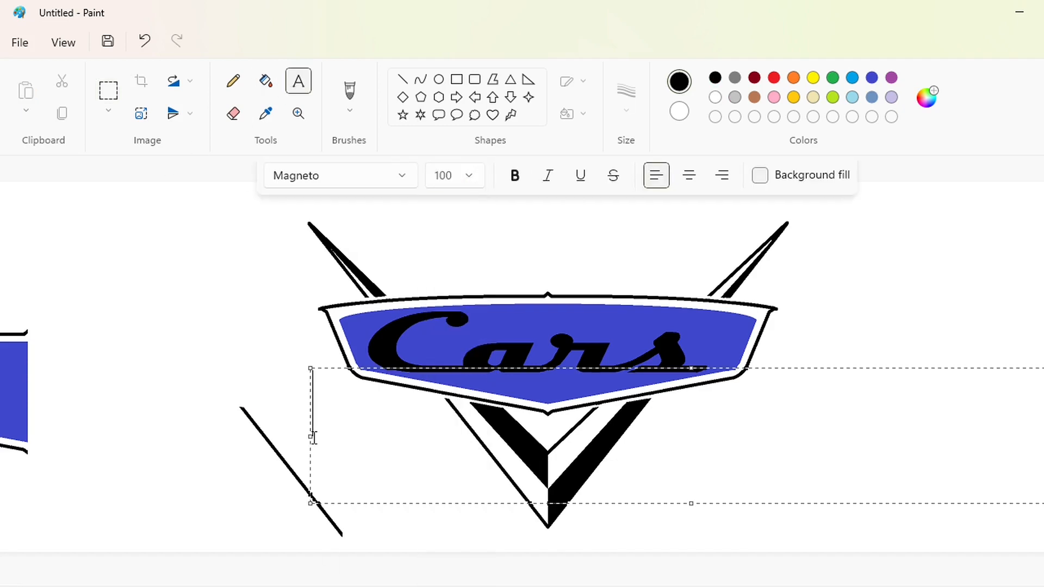
{"action": "left_click", "coordinate": [402, 175]}
{"action": "scroll", "coordinate": [400, 321], "scroll_direction": "down", "scroll_amount": 20}
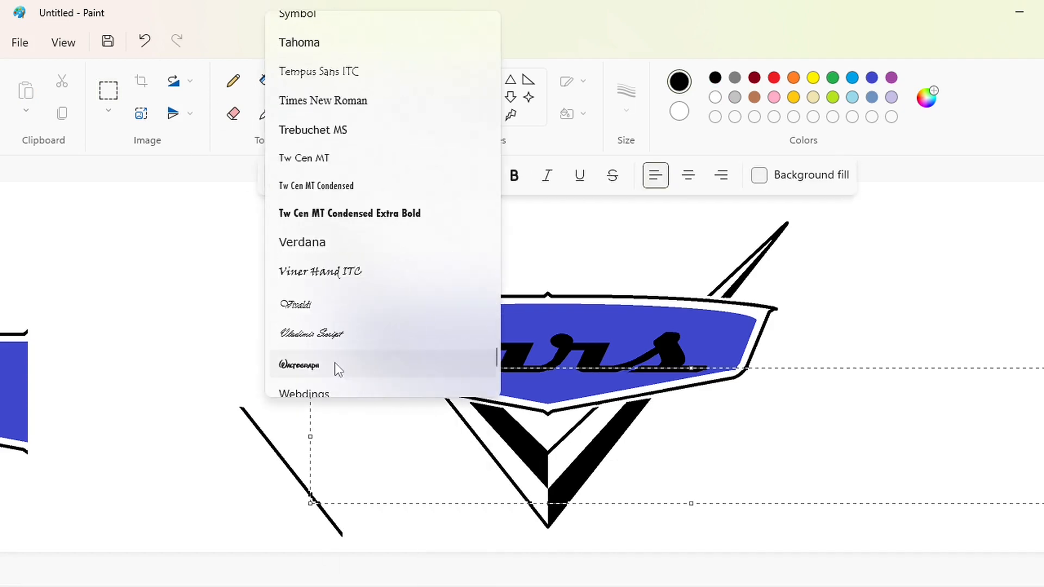
{"action": "left_click", "coordinate": [339, 370]}
{"action": "type", "text": "Disney"}
Step: Move the "Disney" text above the left half of the badge and set its size to 80
{"action": "left_click_drag", "start_coordinate": [311, 369], "coordinate": [397, 216]}
{"action": "key", "text": "ctrl+a"}
{"action": "left_click", "coordinate": [469, 180]}
{"action": "type", "text": "80"}
{"action": "key", "text": "Return"}
{"action": "left_click", "coordinate": [337, 260]}
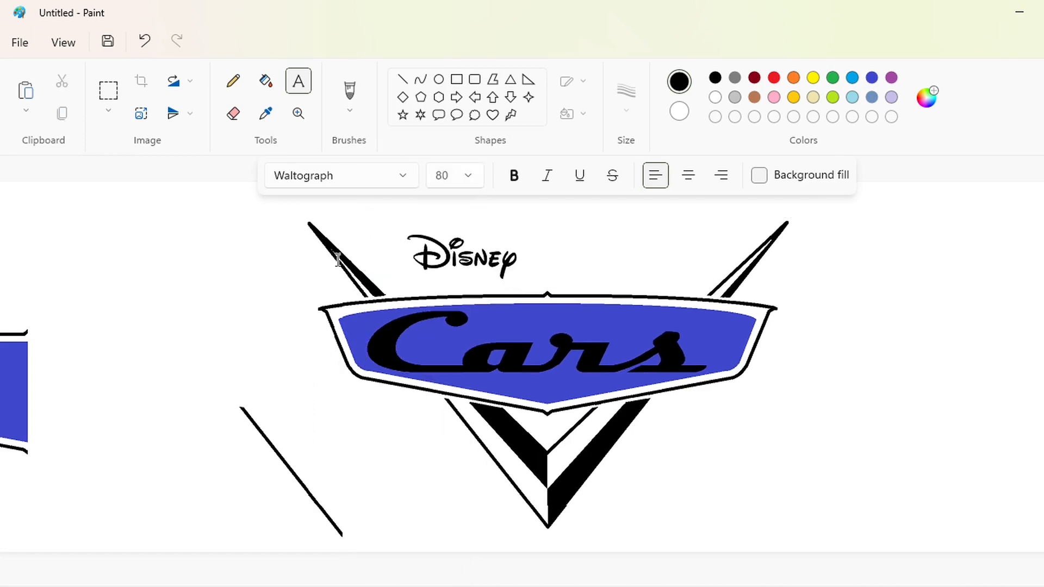
Step: Add the text "PIXAR" in the Charlemagne font to the right of "Disney" above the badge
{"action": "left_click", "coordinate": [403, 177]}
{"action": "scroll", "coordinate": [402, 190], "scroll_direction": "up", "scroll_amount": 15}
{"action": "scroll", "coordinate": [402, 190], "scroll_direction": "up", "scroll_amount": 10}
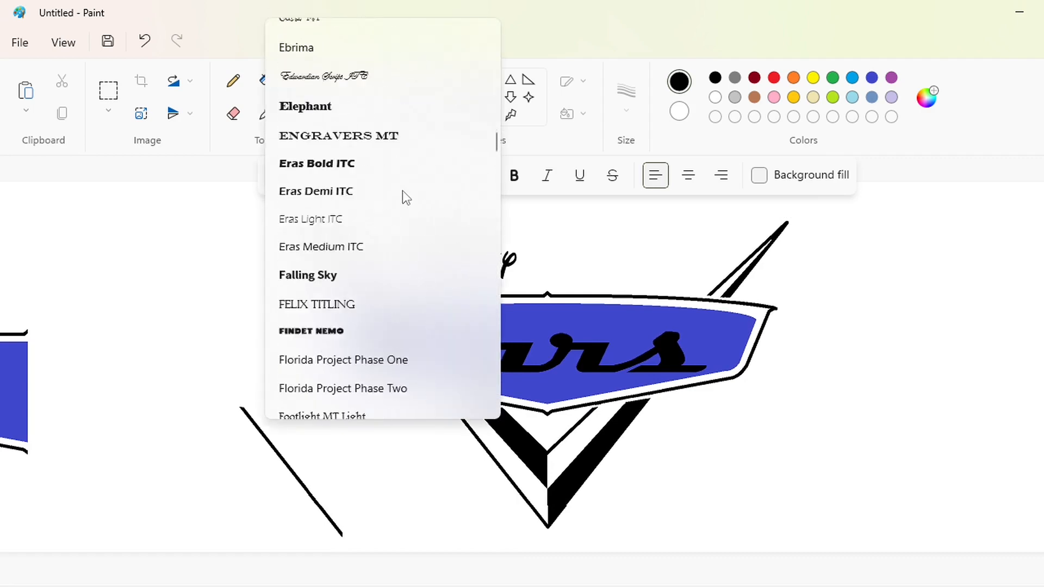
{"action": "left_click", "coordinate": [396, 147]}
{"action": "left_click", "coordinate": [594, 204]}
{"action": "type", "text": "PIXAR"}
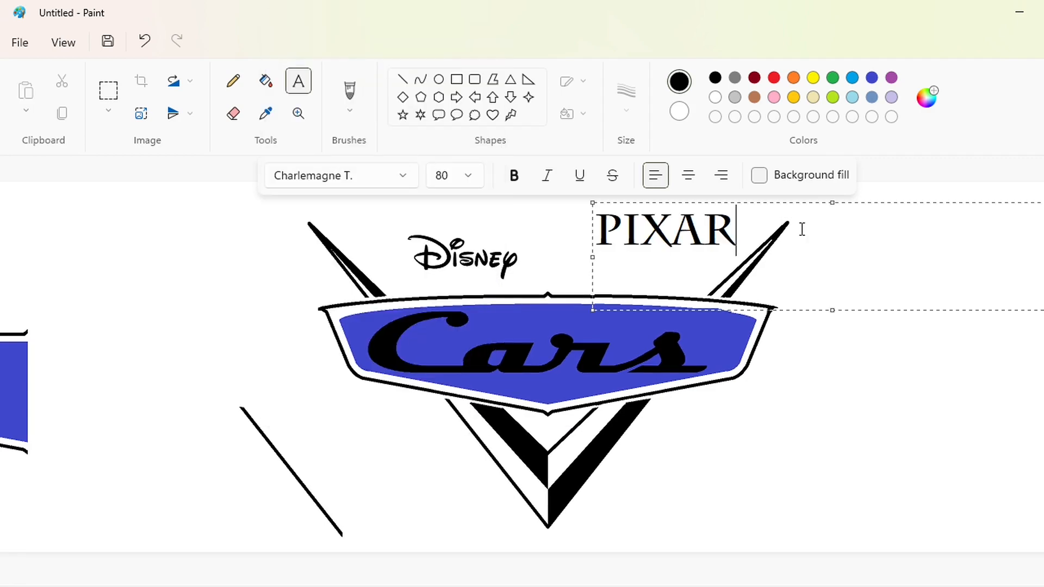
Step: Resize the "PIXAR" text to 55 and place it just above the right half of the badge
{"action": "key", "text": "ctrl+a"}
{"action": "left_click", "coordinate": [468, 175]}
{"action": "type", "text": "50"}
{"action": "key", "text": "Return"}
{"action": "mouse_move", "coordinate": [589, 199]}
{"action": "left_mouse_down"}
{"action": "mouse_move", "coordinate": [504, 235]}
{"action": "mouse_move", "coordinate": [572, 237]}
{"action": "mouse_move", "coordinate": [699, 282]}
{"action": "left_mouse_up"}
{"action": "key", "text": "ctrl+a"}
{"action": "left_click", "coordinate": [470, 177]}
{"action": "type", "text": "55"}
{"action": "key", "text": "Return"}
{"action": "left_click", "coordinate": [660, 274]}
Step: Reposition "PIXAR" by pasting a copy directly after "Disney" and nudging it level with that word
{"action": "left_click", "coordinate": [113, 94]}
{"action": "left_click", "coordinate": [901, 389]}
{"action": "key", "text": "ctrl+z"}
{"action": "scroll", "coordinate": [648, 239], "scroll_direction": "up", "scroll_amount": 1}
{"action": "key", "text": "ctrl+v"}
{"action": "left_click_drag", "start_coordinate": [164, 260], "coordinate": [482, 345]}
{"action": "key", "text": "Down"}
{"action": "key", "text": "Down"}
{"action": "key", "text": "Down"}
{"action": "key", "text": "Down"}
{"action": "key", "text": "Down"}
{"action": "key", "text": "Down"}
{"action": "key", "text": "Down"}
{"action": "key", "text": "Up"}
{"action": "key", "text": "Up"}
{"action": "key", "text": "Down"}
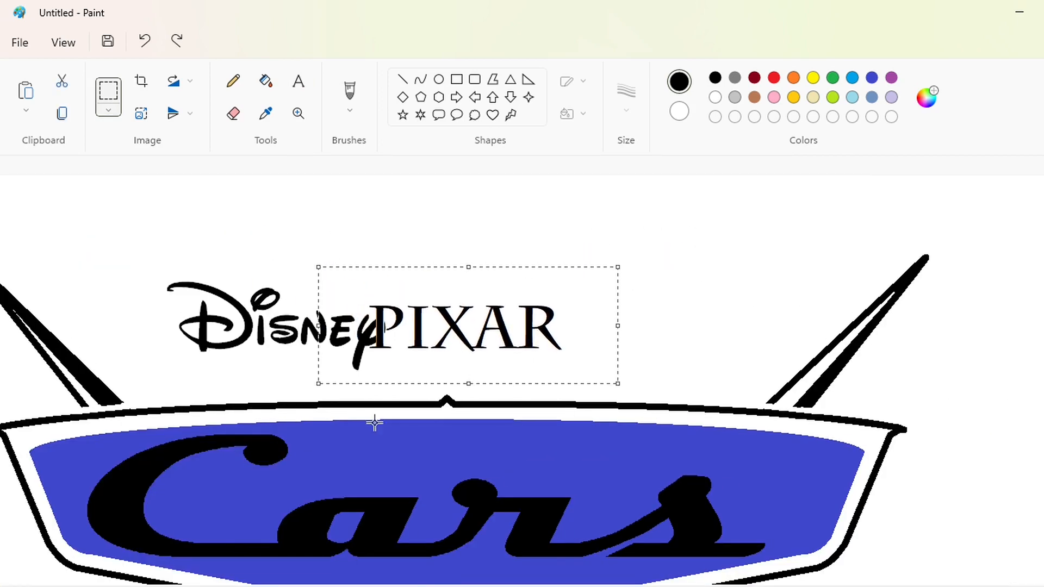
Step: Move "PIXAR" further to the right, leaving a clear gap after "Disney"
{"action": "key", "text": "Up"}
{"action": "key", "text": "Right"}
{"action": "key", "text": "Right"}
{"action": "key", "text": "Right"}
{"action": "key", "text": "Right"}
{"action": "key", "text": "Right"}
{"action": "key", "text": "Right"}
{"action": "key", "text": "Right"}
{"action": "key", "text": "Right"}
{"action": "key", "text": "Right"}
{"action": "key", "text": "Right"}
{"action": "key", "text": "Right"}
{"action": "key", "text": "Right"}
{"action": "key", "text": "Right"}
{"action": "key", "text": "Right"}
{"action": "key", "text": "Right"}
{"action": "key", "text": "Right"}
{"action": "key", "text": "Right"}
{"action": "key", "text": "Right"}
{"action": "key", "text": "Right"}
{"action": "key", "text": "Right"}
{"action": "key", "text": "Right"}
{"action": "key", "text": "Right"}
{"action": "key", "text": "Right"}
{"action": "key", "text": "Right"}
{"action": "key", "text": "Right"}
{"action": "left_click", "coordinate": [355, 445]}
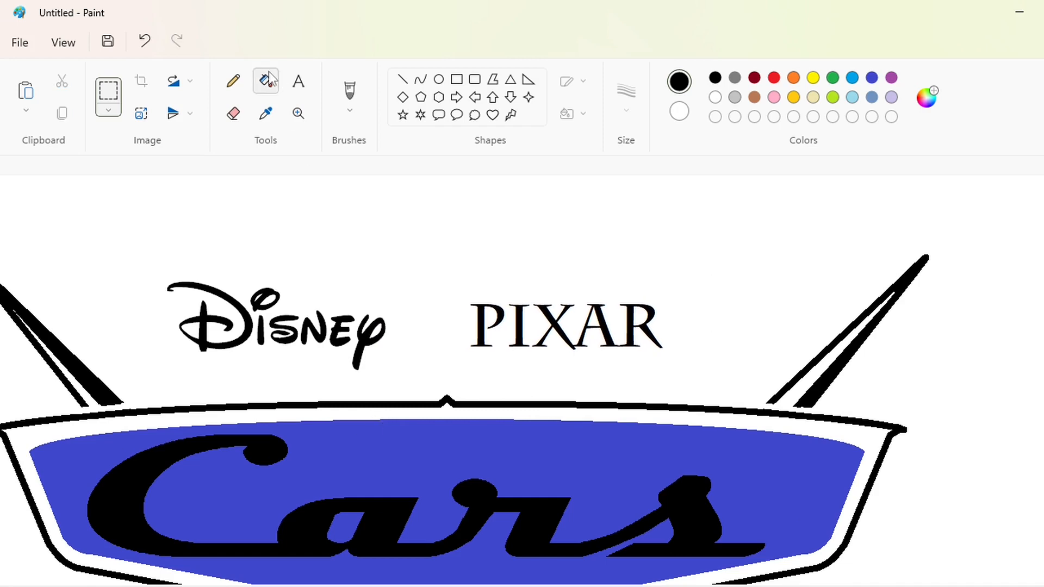
Step: Draw a small circle with a 5px outline between "Disney" and "PIXAR", then use black and white fills to leave a solid black dot
{"action": "left_click", "coordinate": [439, 80]}
{"action": "key", "text": "ctrl+z"}
{"action": "left_click", "coordinate": [626, 96]}
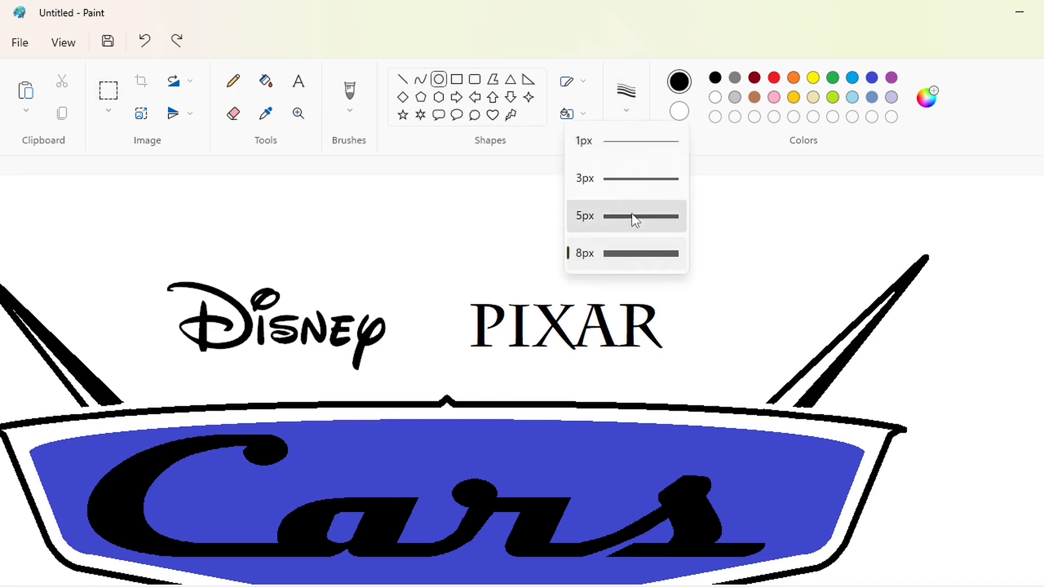
{"action": "left_click", "coordinate": [634, 217]}
{"action": "left_click_drag", "start_coordinate": [417, 305], "coordinate": [428, 319]}
{"action": "left_click", "coordinate": [266, 80]}
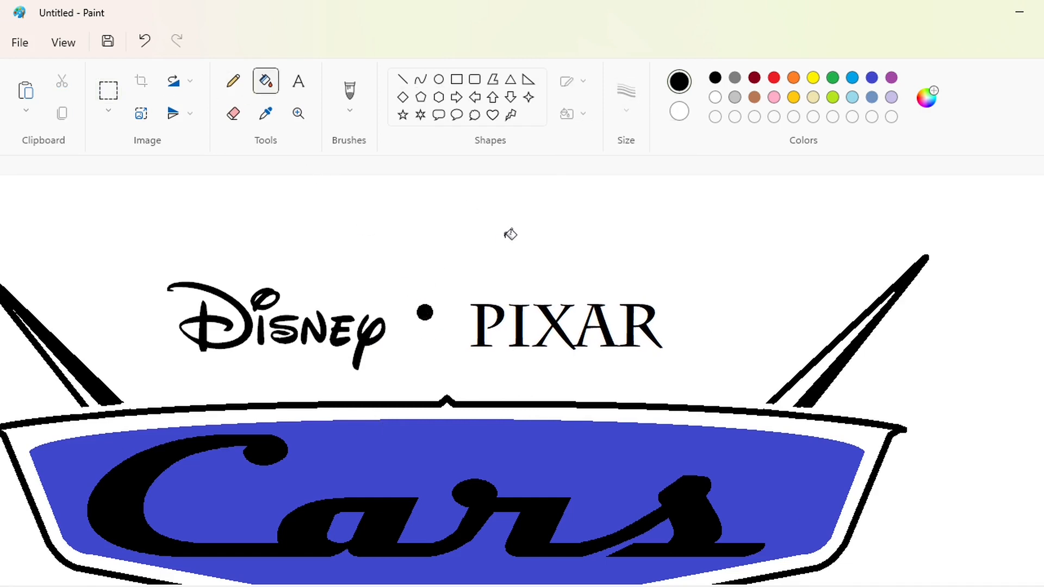
{"action": "key", "text": "ctrl+z"}
{"action": "left_click", "coordinate": [715, 97]}
{"action": "left_click", "coordinate": [429, 308]}
{"action": "left_click", "coordinate": [715, 77]}
Step: Copy the black dot, erase the original with white, and place the copy at mid-letter height just after "Disney"
{"action": "left_click", "coordinate": [109, 91]}
{"action": "left_click_drag", "start_coordinate": [407, 279], "coordinate": [446, 335]}
{"action": "key", "text": "ctrl+c"}
{"action": "left_click", "coordinate": [229, 212]}
{"action": "left_click", "coordinate": [266, 80]}
{"action": "left_click", "coordinate": [715, 98]}
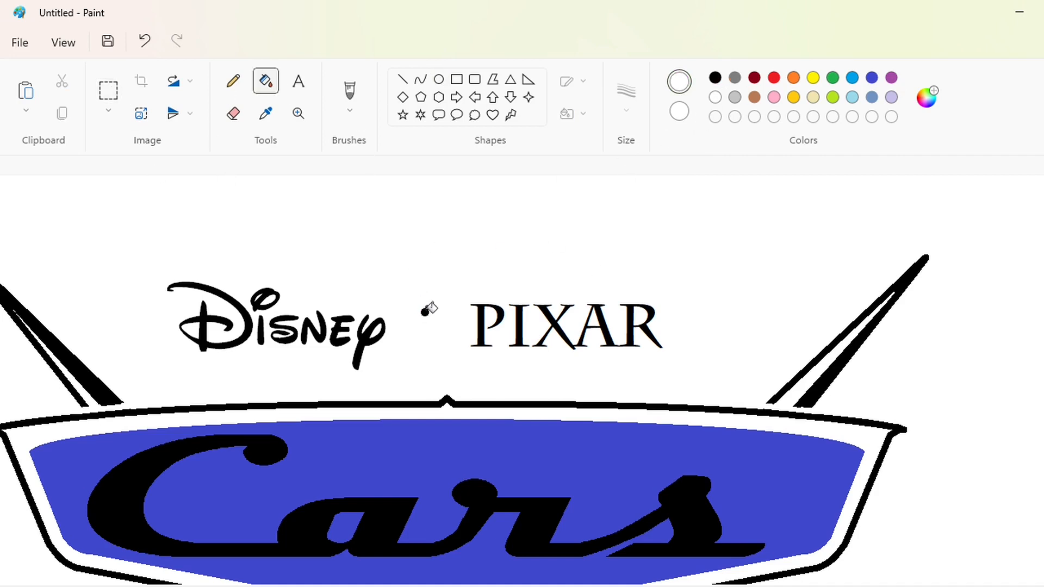
{"action": "left_click", "coordinate": [425, 312]}
{"action": "key", "text": "ctrl+v"}
{"action": "left_click_drag", "start_coordinate": [49, 218], "coordinate": [400, 327]}
{"action": "key", "text": "Right"}
{"action": "key", "text": "Right"}
{"action": "key", "text": "Right"}
{"action": "key", "text": "Right"}
{"action": "key", "text": "Right"}
{"action": "key", "text": "Right"}
{"action": "key", "text": "Right"}
{"action": "key", "text": "Right"}
{"action": "key", "text": "Right"}
{"action": "key", "text": "Right"}
{"action": "key", "text": "Right"}
{"action": "key", "text": "Left"}
{"action": "key", "text": "Left"}
{"action": "key", "text": "Left"}
{"action": "key", "text": "Left"}
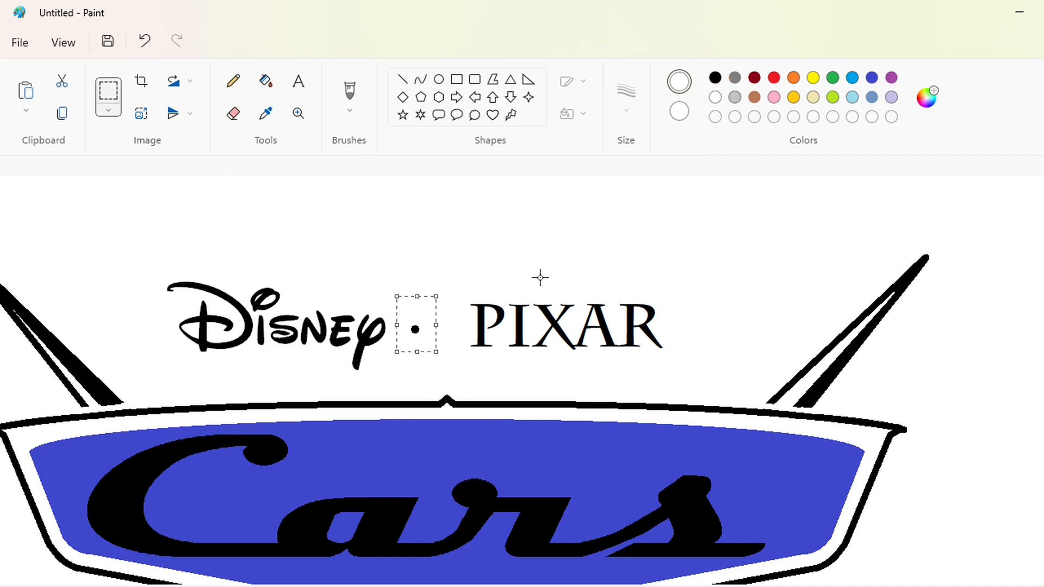
{"action": "left_click", "coordinate": [539, 277]}
Step: Cut "PIXAR" and paste it closer to the dot, level with "Disney"
{"action": "left_click_drag", "start_coordinate": [451, 241], "coordinate": [736, 375]}
{"action": "key", "text": "ctrl+x"}
{"action": "key", "text": "ctrl+v"}
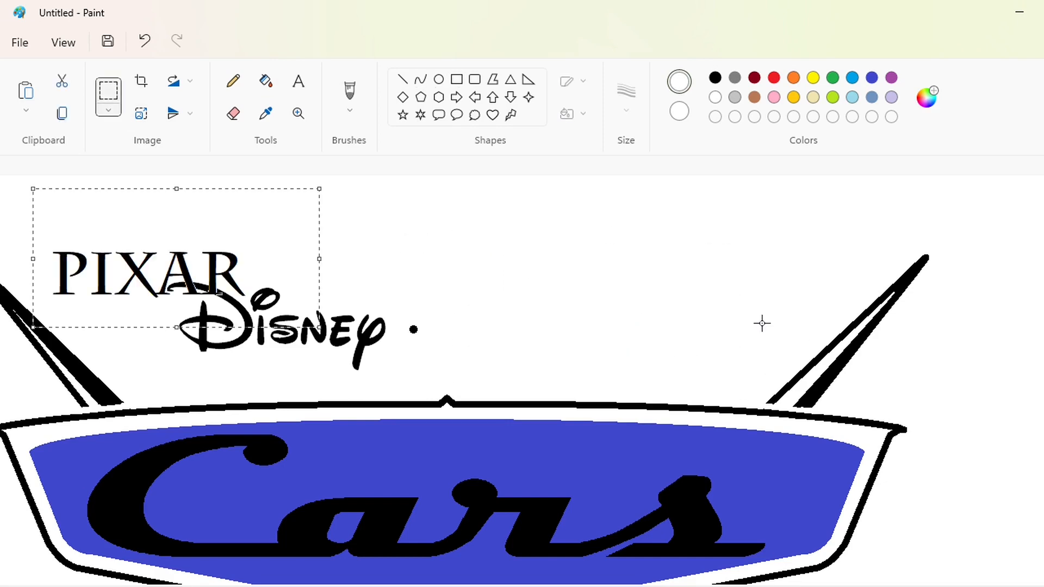
{"action": "left_click_drag", "start_coordinate": [152, 269], "coordinate": [512, 331]}
{"action": "key", "text": "Right"}
{"action": "key", "text": "Right"}
{"action": "key", "text": "Right"}
{"action": "key", "text": "Right"}
{"action": "key", "text": "Right"}
{"action": "key", "text": "Right"}
{"action": "key", "text": "Right"}
{"action": "key", "text": "Right"}
{"action": "key", "text": "Right"}
{"action": "key", "text": "Right"}
{"action": "key", "text": "Right"}
{"action": "key", "text": "Right"}
{"action": "key", "text": "Right"}
{"action": "key", "text": "Right"}
{"action": "key", "text": "Right"}
{"action": "key", "text": "Right"}
{"action": "key", "text": "Right"}
{"action": "key", "text": "Right"}
{"action": "key", "text": "Right"}
{"action": "key", "text": "Right"}
Step: Cut the whole "Disney · PIXAR" line and paste it centered above the badge between the two spikes
{"action": "left_click", "coordinate": [108, 92]}
{"action": "left_click_drag", "start_coordinate": [77, 194], "coordinate": [279, 296]}
{"action": "left_click", "coordinate": [147, 251]}
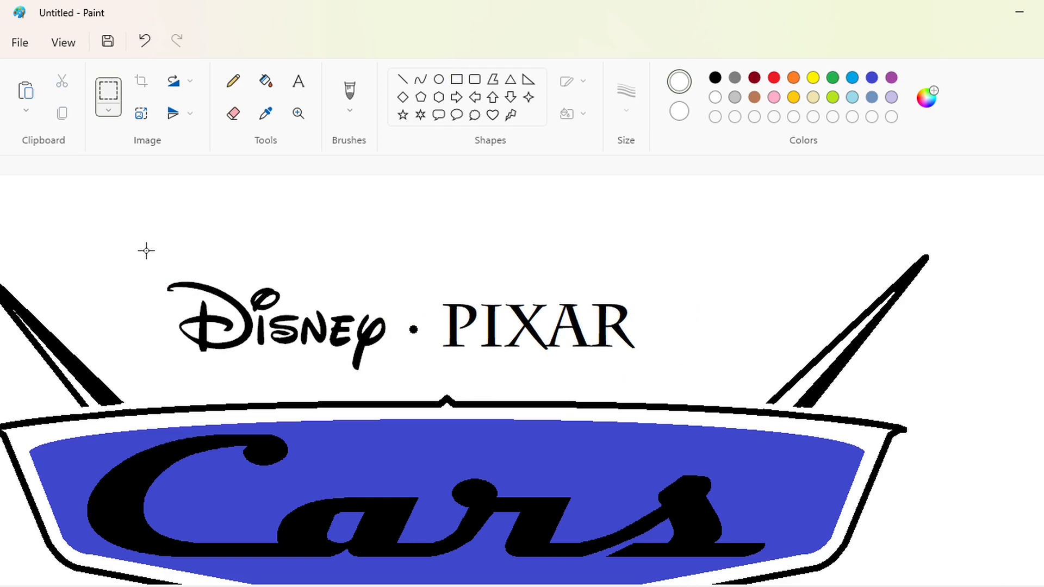
{"action": "key", "text": "Escape"}
{"action": "left_click", "coordinate": [456, 80]}
{"action": "left_click_drag", "start_coordinate": [148, 251], "coordinate": [678, 359]}
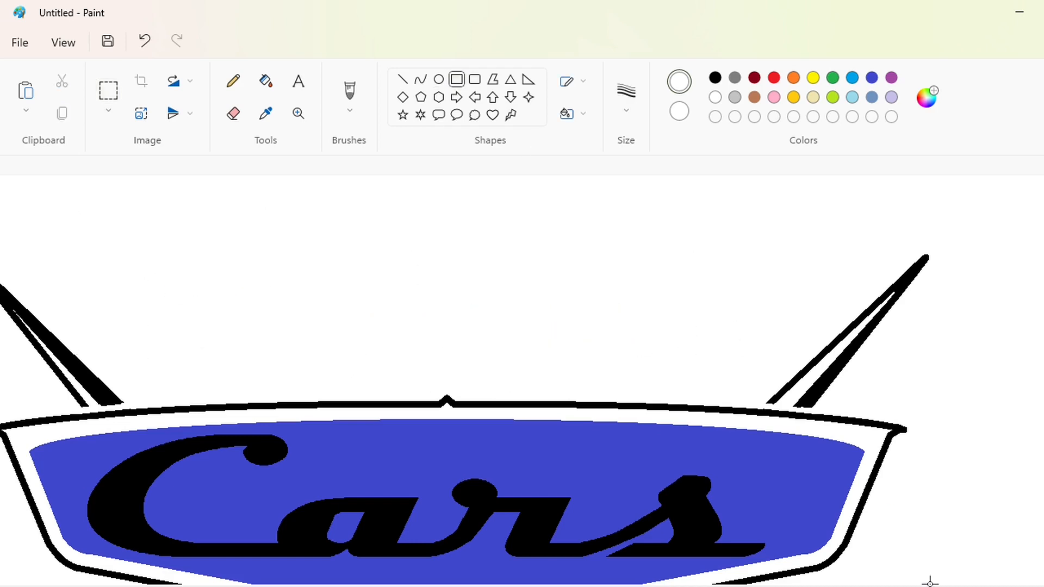
{"action": "scroll", "coordinate": [899, 477], "scroll_direction": "down", "scroll_amount": 1}
{"action": "key", "text": "ctrl+v"}
{"action": "left_click_drag", "start_coordinate": [142, 230], "coordinate": [522, 257]}
{"action": "left_click_drag", "start_coordinate": [563, 265], "coordinate": [564, 284]}
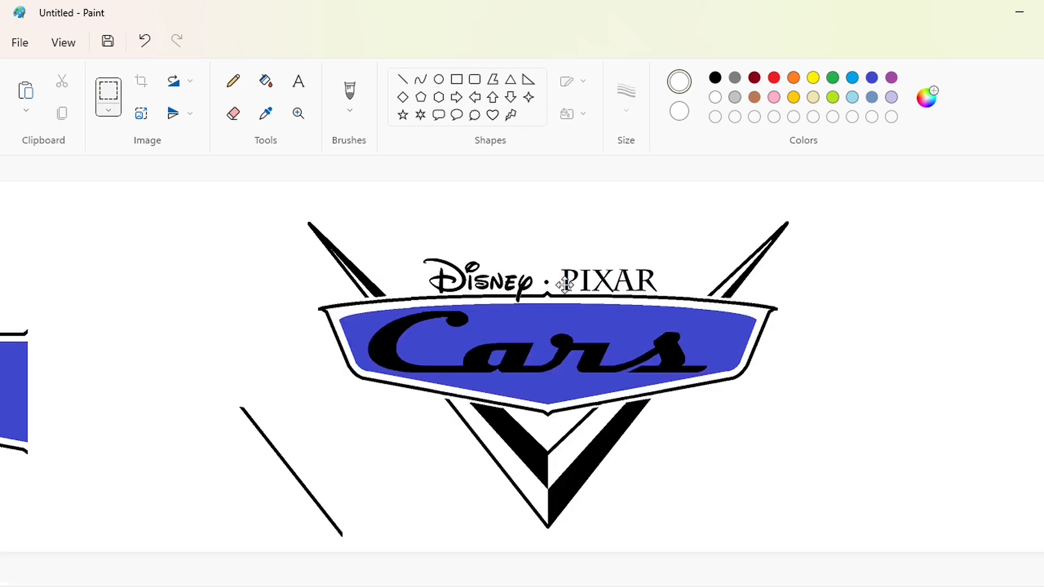
{"action": "key", "text": "Up"}
{"action": "key", "text": "Up"}
{"action": "key", "text": "Up"}
{"action": "key", "text": "Up"}
{"action": "key", "text": "Up"}
{"action": "key", "text": "Up"}
{"action": "key", "text": "Up"}
{"action": "key", "text": "Up"}
{"action": "key", "text": "Up"}
{"action": "key", "text": "Up"}
{"action": "left_click", "coordinate": [456, 331]}
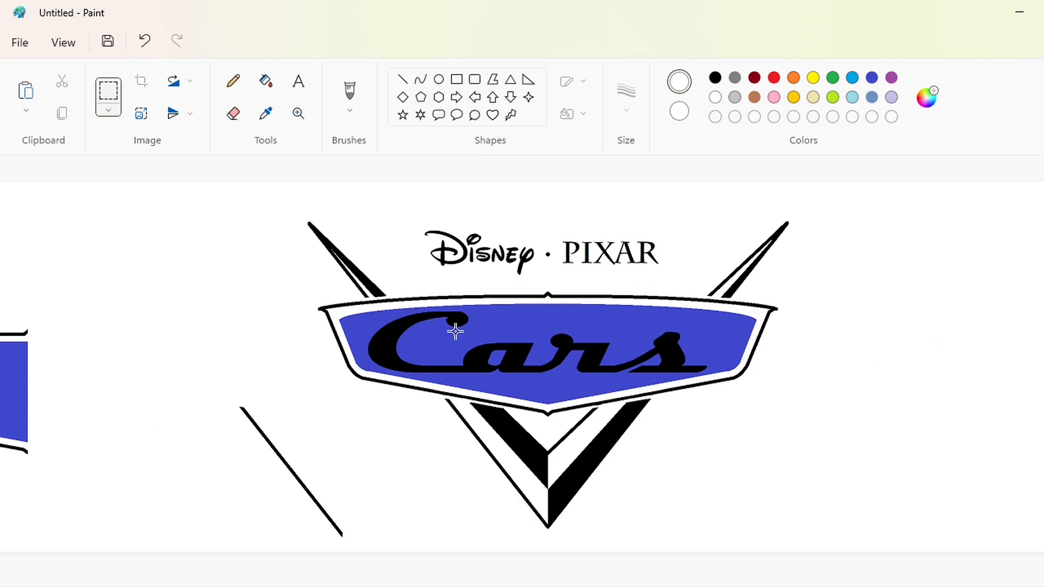
Step: Erase the stray diagonal line beside the badge with a white fill and copy the complete logo
{"action": "left_click", "coordinate": [266, 81]}
{"action": "left_click", "coordinate": [289, 459]}
{"action": "left_click", "coordinate": [110, 93]}
{"action": "left_click_drag", "start_coordinate": [176, 191], "coordinate": [963, 559]}
{"action": "key", "text": "Escape"}
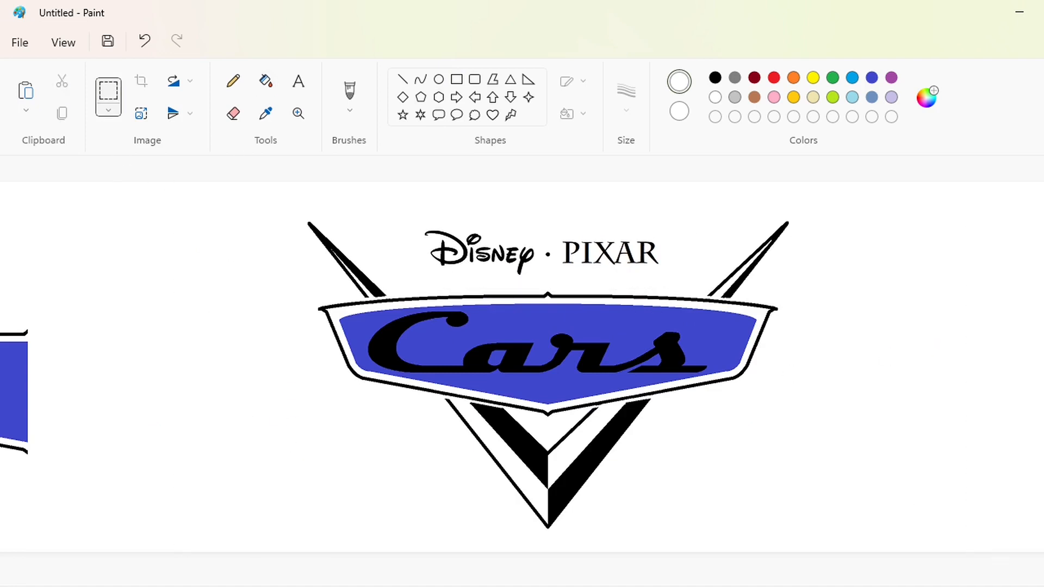
Step: Resize the canvas to clear the leftover drawings and paste the logo into its middle
{"action": "scroll", "coordinate": [1034, 381], "scroll_direction": "down", "scroll_amount": 1}
{"action": "left_click_drag", "start_coordinate": [1043, 283], "coordinate": [60, 313]}
{"action": "scroll", "coordinate": [390, 421], "scroll_direction": "up", "scroll_amount": 1}
{"action": "left_click_drag", "start_coordinate": [130, 373], "coordinate": [1043, 385]}
{"action": "key", "text": "ctrl+v"}
{"action": "left_click_drag", "start_coordinate": [385, 406], "coordinate": [511, 408]}
{"action": "key", "text": "Escape"}
Step: Add a darker shade of gray and a darker shade of red to the custom colors
{"action": "left_click", "coordinate": [734, 79]}
{"action": "left_click", "coordinate": [923, 101]}
{"action": "left_click_drag", "start_coordinate": [613, 237], "coordinate": [613, 269]}
{"action": "left_click", "coordinate": [489, 521]}
{"action": "left_click", "coordinate": [788, 78]}
{"action": "left_click", "coordinate": [926, 97]}
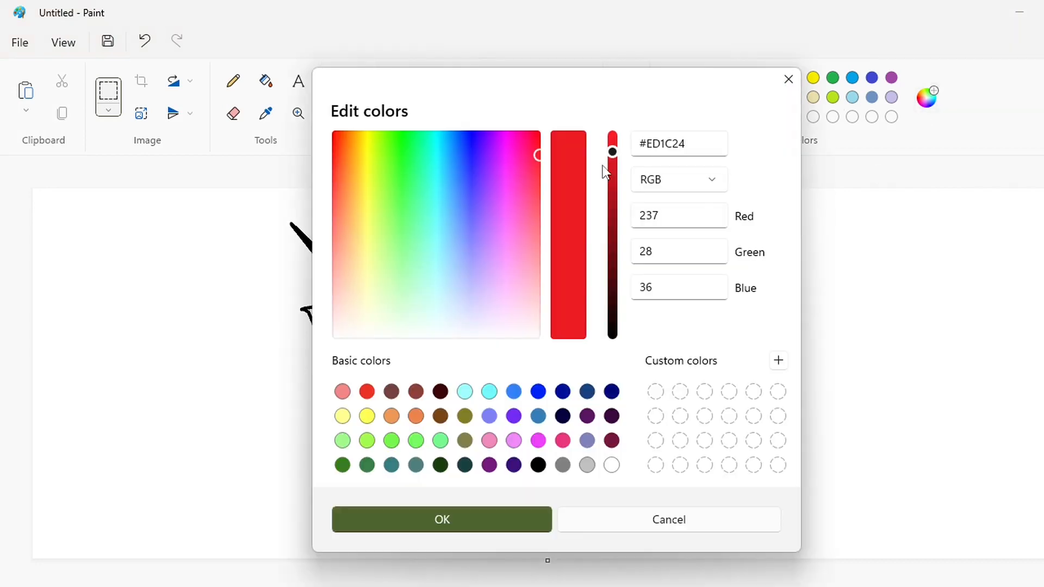
{"action": "left_click", "coordinate": [612, 168]}
{"action": "left_click", "coordinate": [466, 530]}
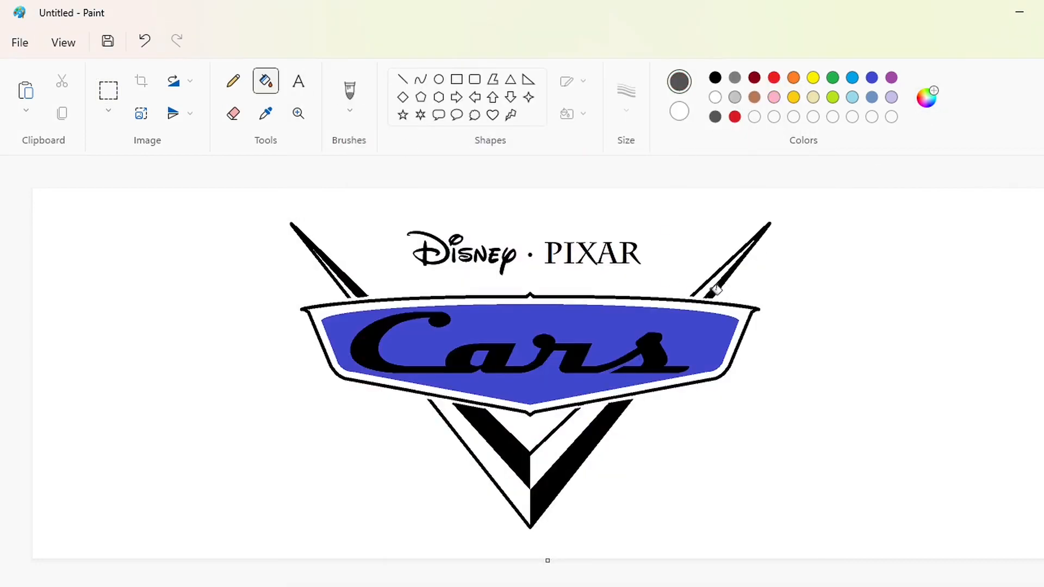
Step: Mix the dark gray #4A4A4A and fill the badge outline, both spikes and the V-shaped stripes with it
{"action": "left_click", "coordinate": [717, 289]}
{"action": "left_click", "coordinate": [696, 298]}
{"action": "left_click", "coordinate": [927, 98]}
{"action": "left_click_drag", "start_coordinate": [613, 268], "coordinate": [612, 278]}
{"action": "left_click", "coordinate": [479, 520]}
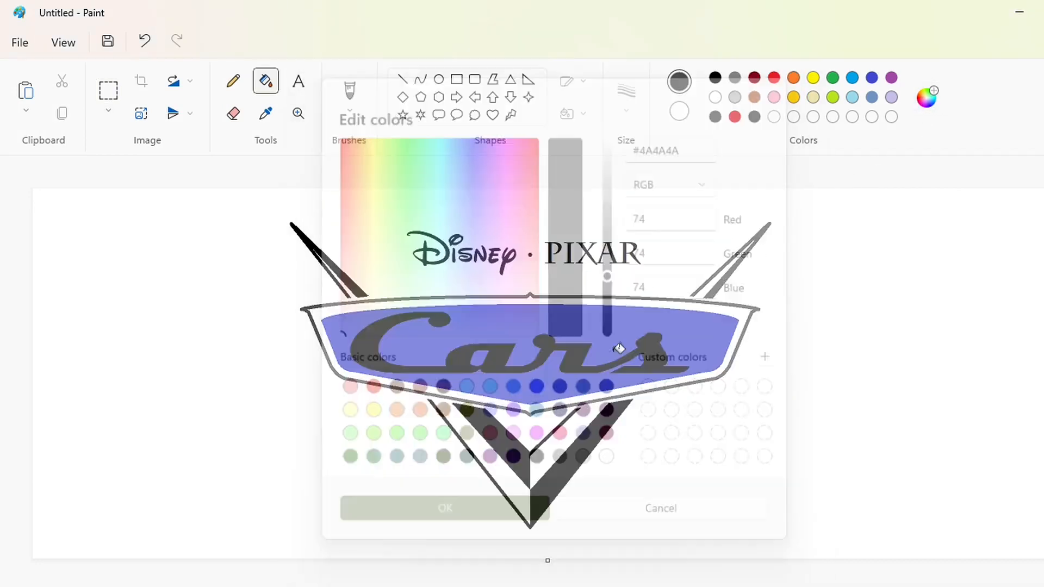
{"action": "left_click", "coordinate": [716, 289]}
{"action": "left_click", "coordinate": [688, 299]}
{"action": "left_click", "coordinate": [583, 431]}
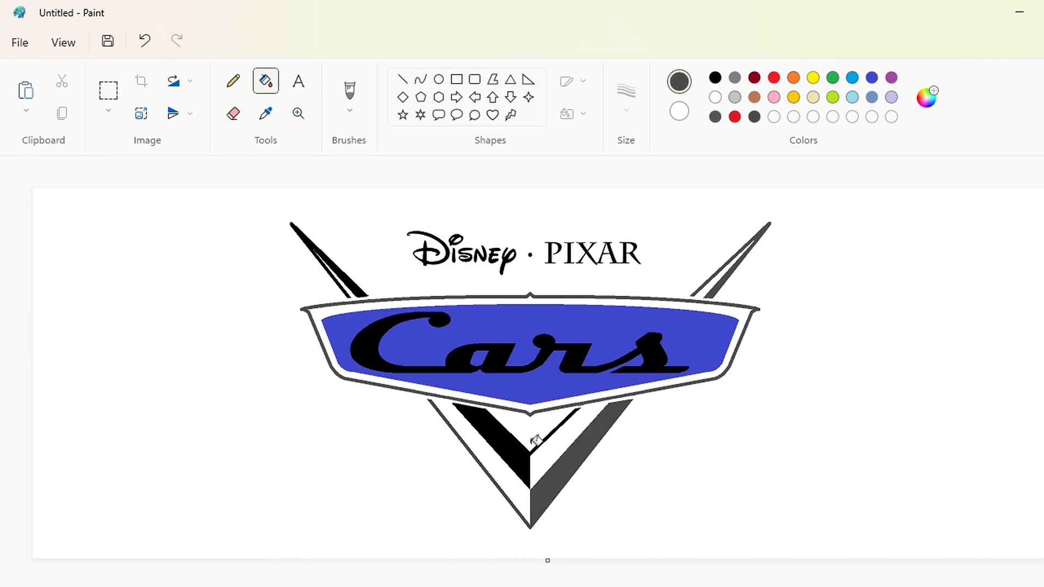
{"action": "left_click", "coordinate": [524, 449]}
{"action": "left_click", "coordinate": [362, 289]}
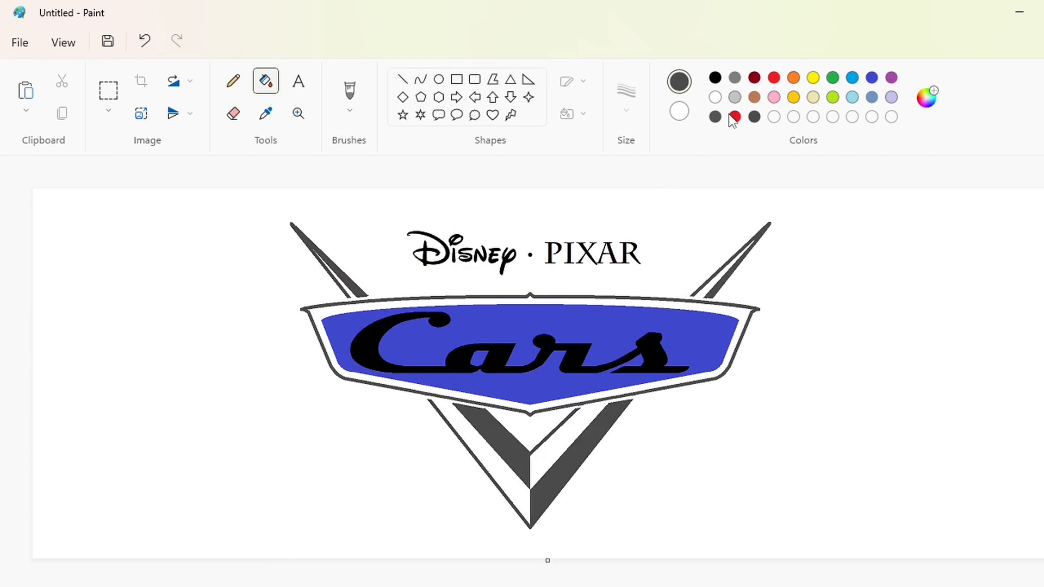
Step: Fill the blue panel with the custom dark red and the "Cars" lettering with white
{"action": "left_click", "coordinate": [599, 326]}
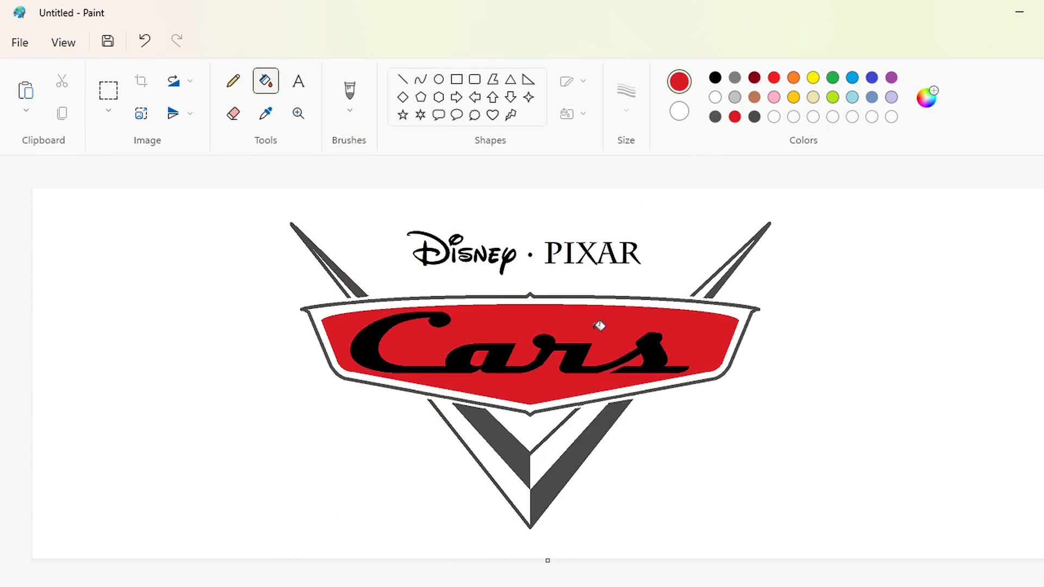
{"action": "left_click", "coordinate": [716, 97]}
{"action": "left_click", "coordinate": [370, 346]}
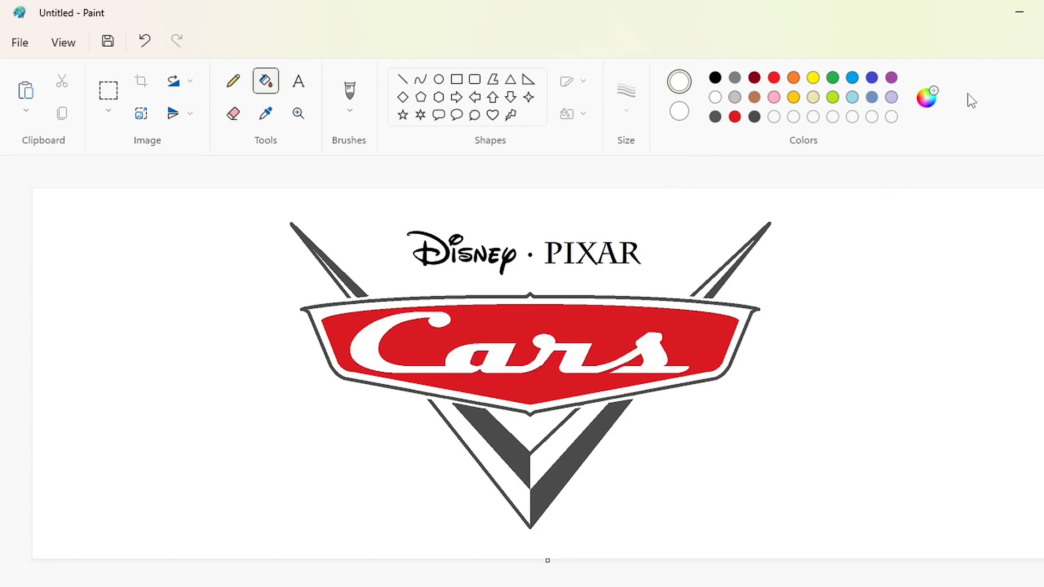